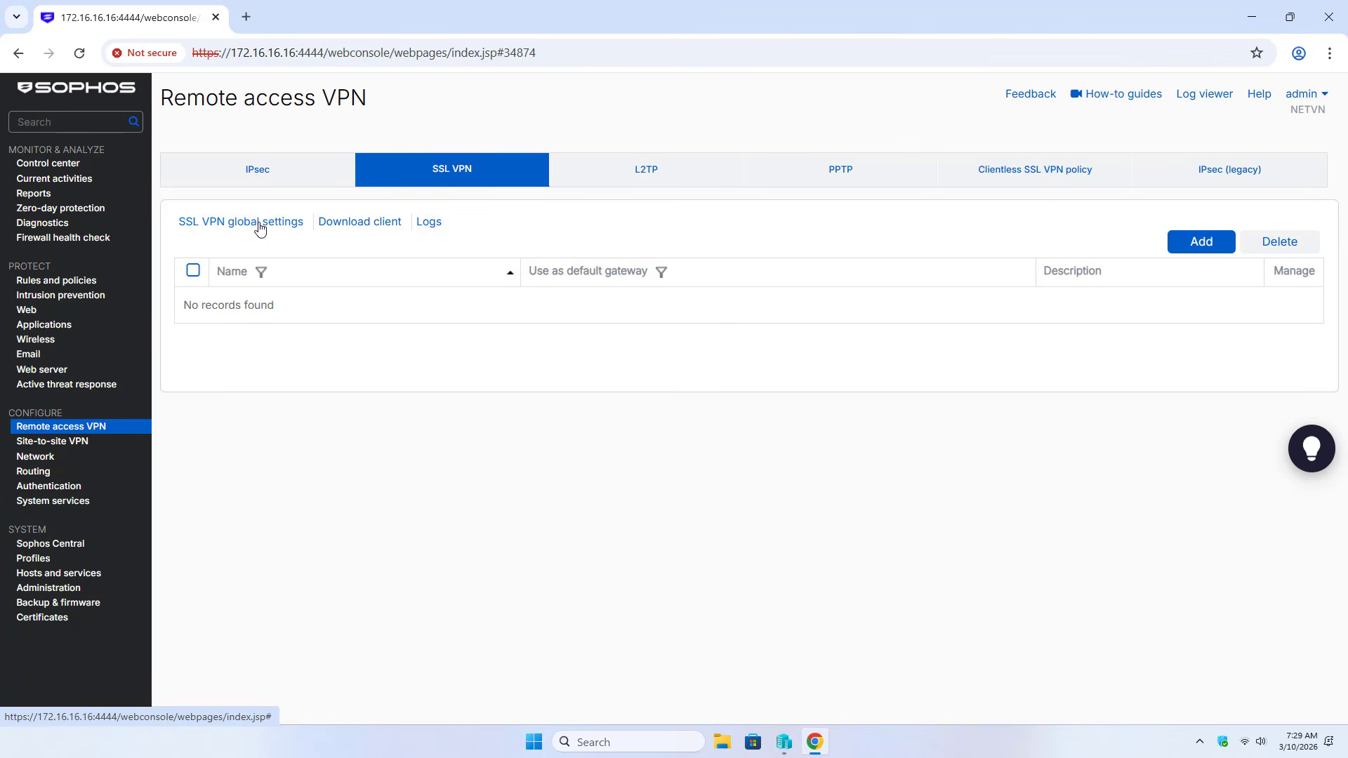
In SSL VPN global settings, enter DNS servers 8.8.8.8 (primary) and 1.1.1.1 (secondary)
click(260, 222)
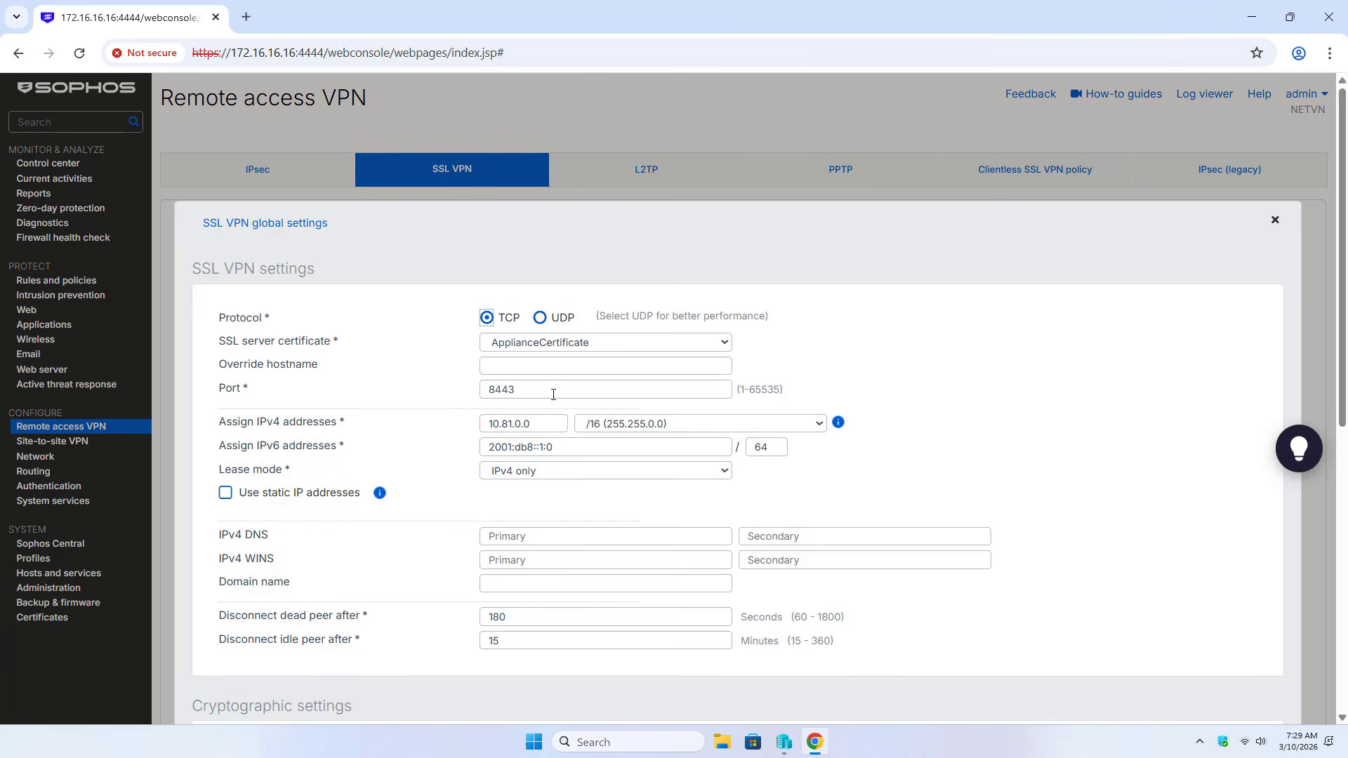
click(553, 394)
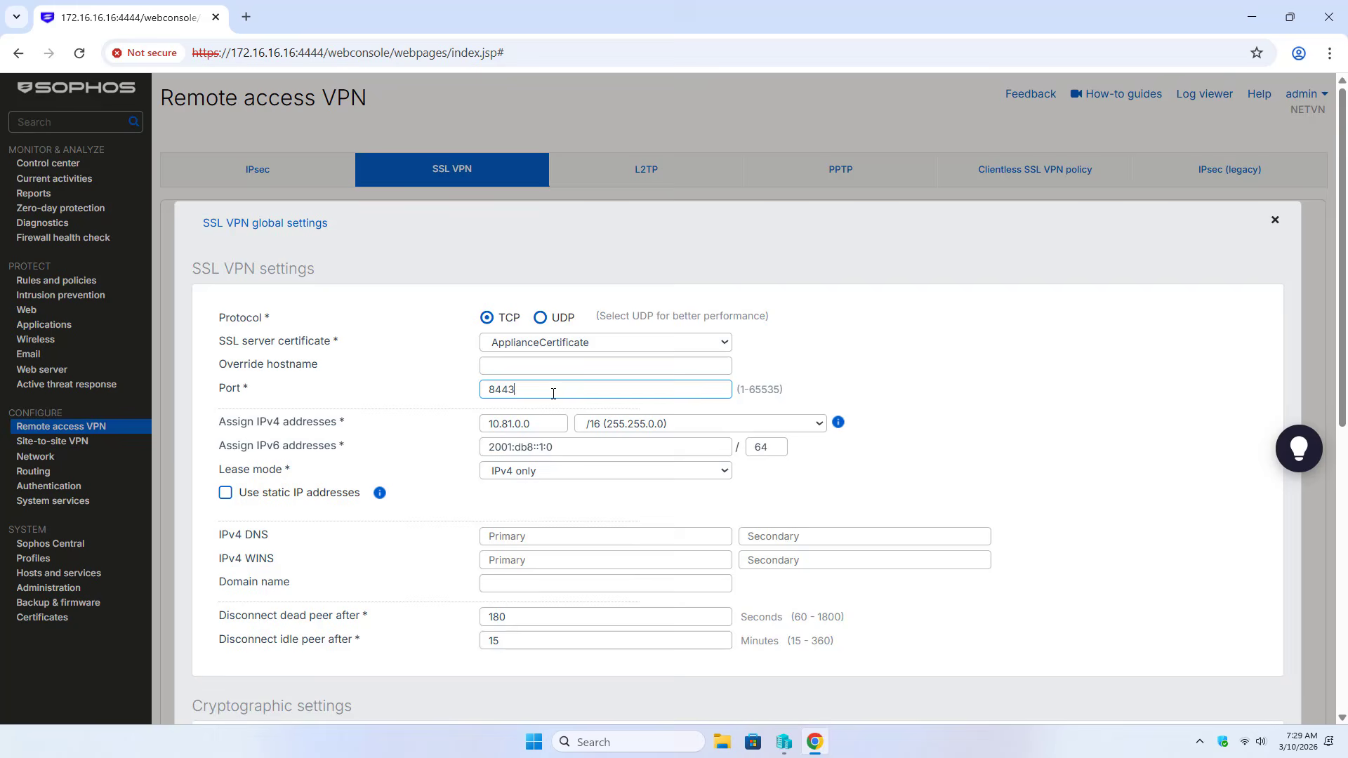
click(558, 538)
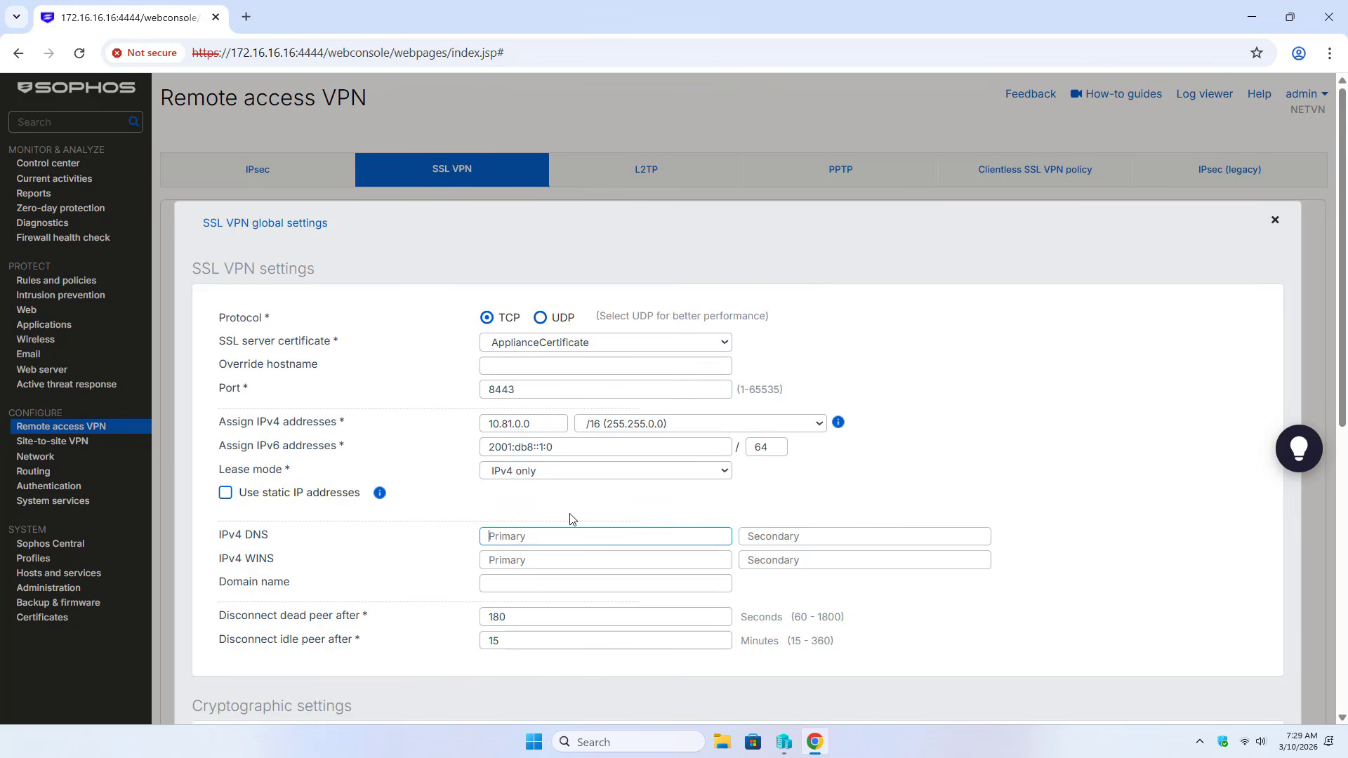
text(8.8.8.8)
click(772, 537)
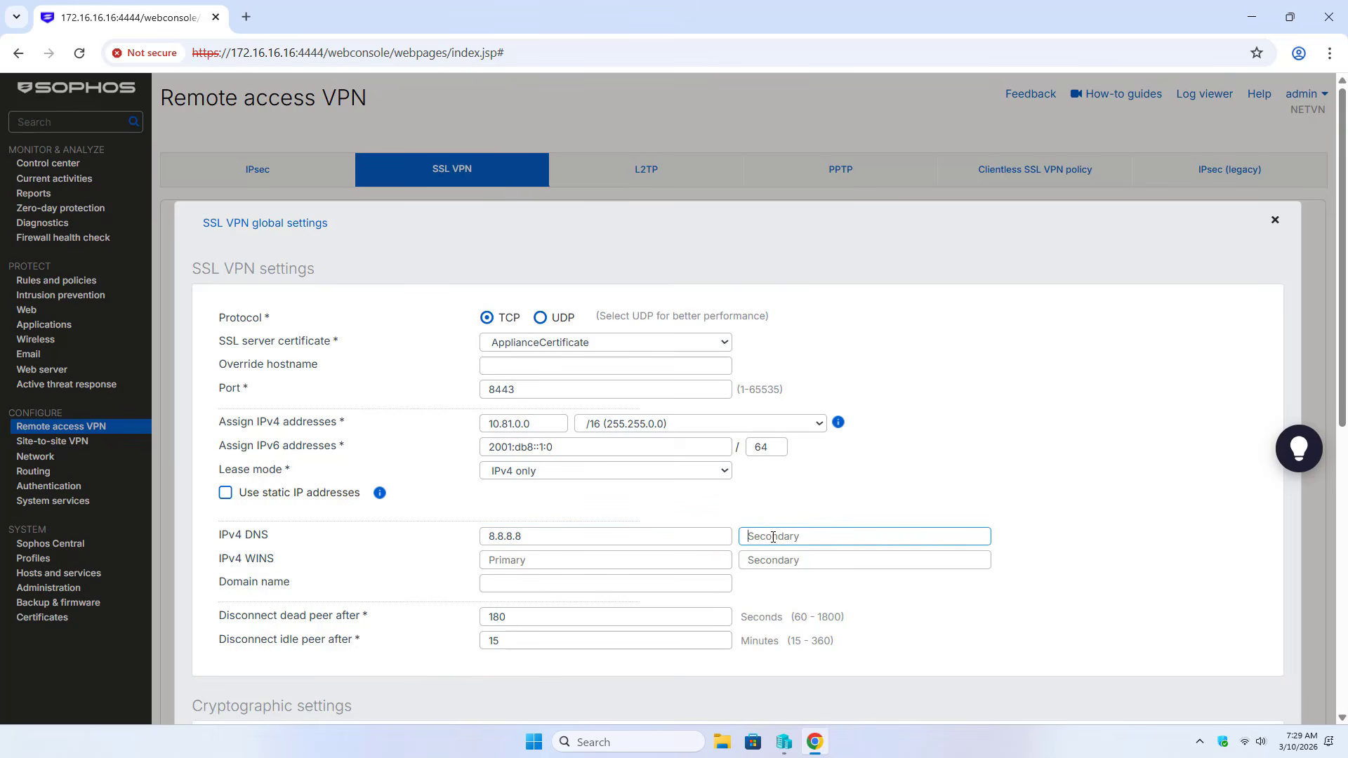
text(1.1.1.1)
Apply the SSL VPN global settings and confirm the update
key(ctrl+a)
click(562, 538)
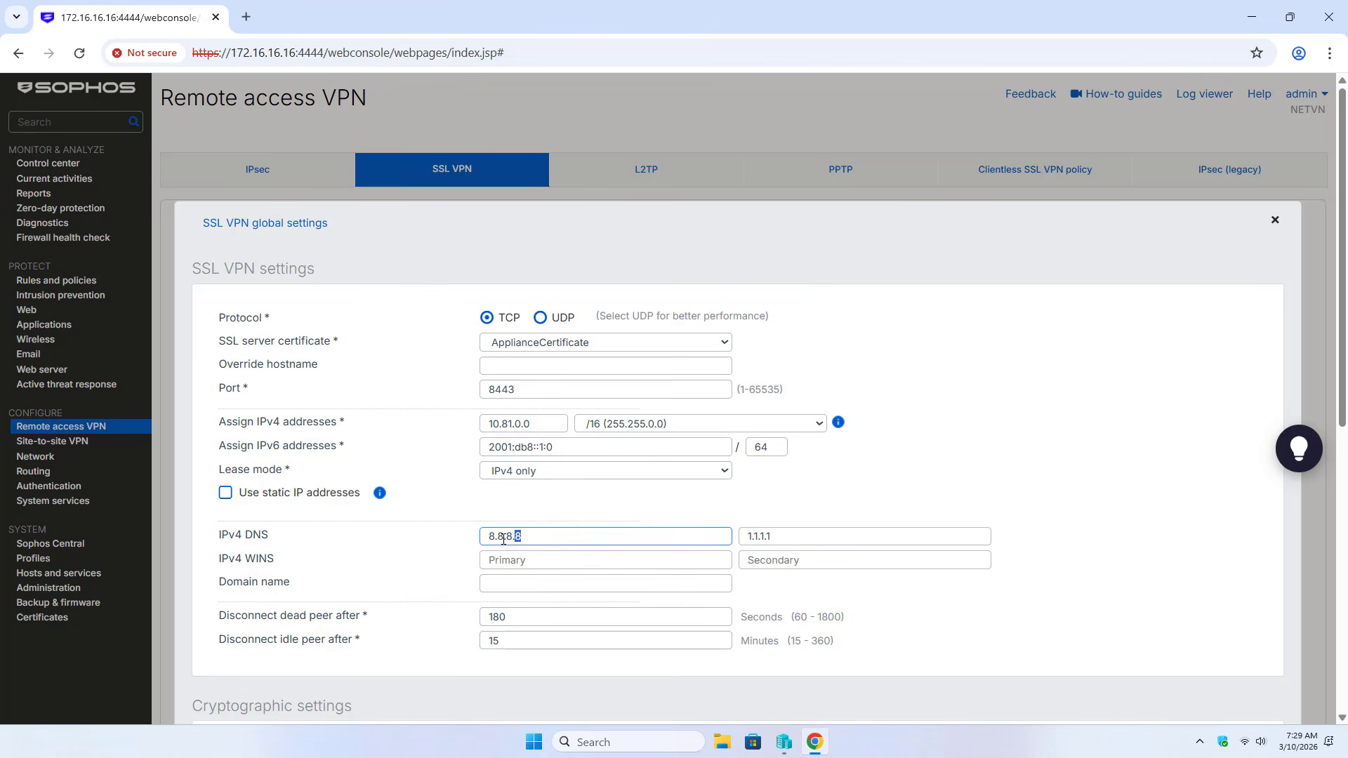
key(ctrl+a)
scroll(595, 531, down, 7)
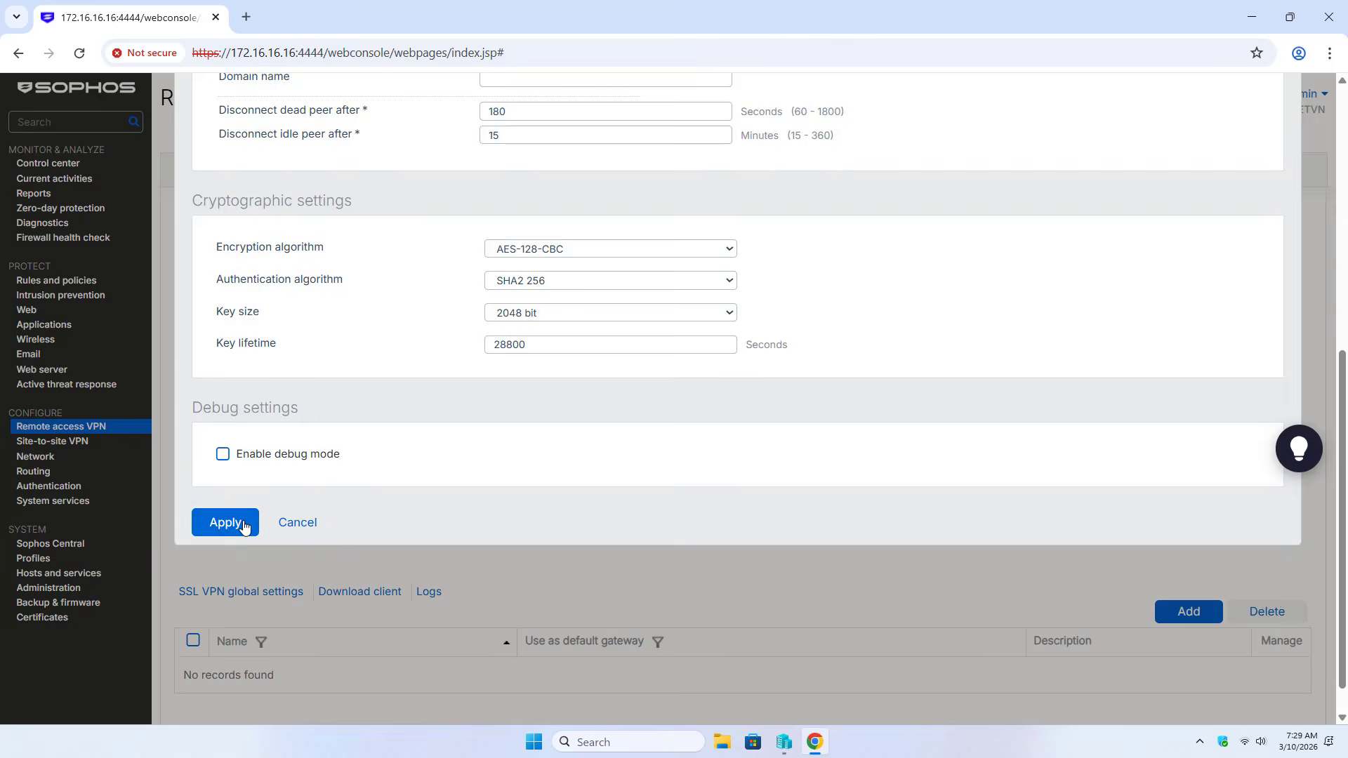
click(240, 519)
click(618, 448)
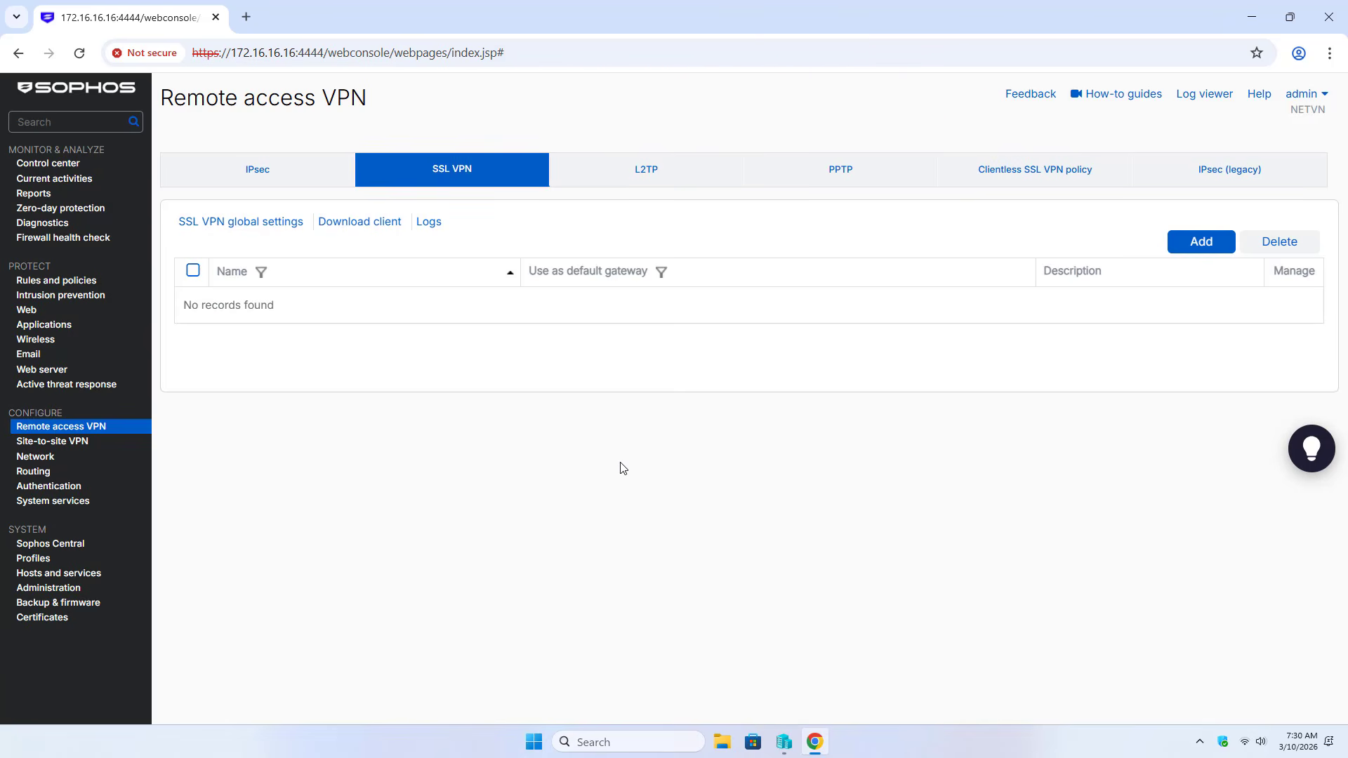
Add user group SSL_VPN_GROUP with Unlimited Internet Access quota and access allowed all the time
click(75, 491)
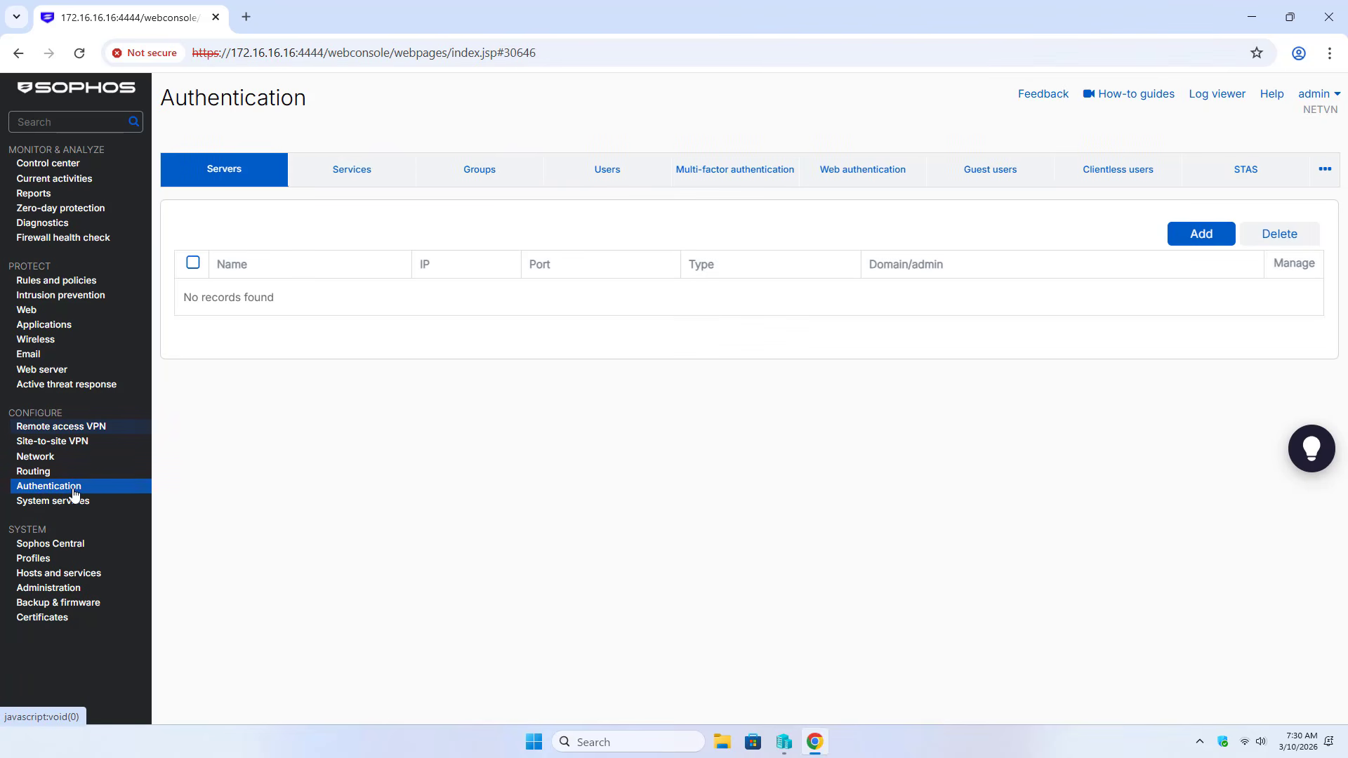
click(476, 180)
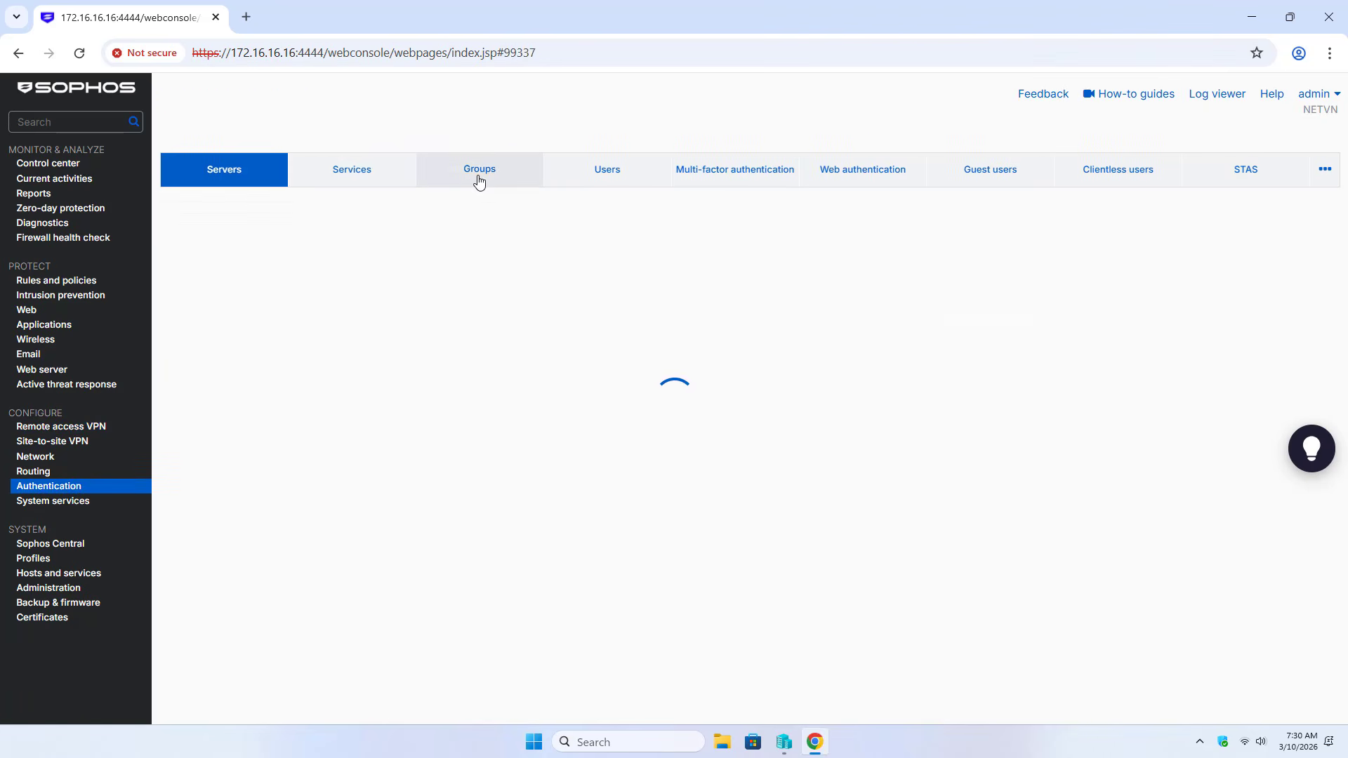
click(1109, 235)
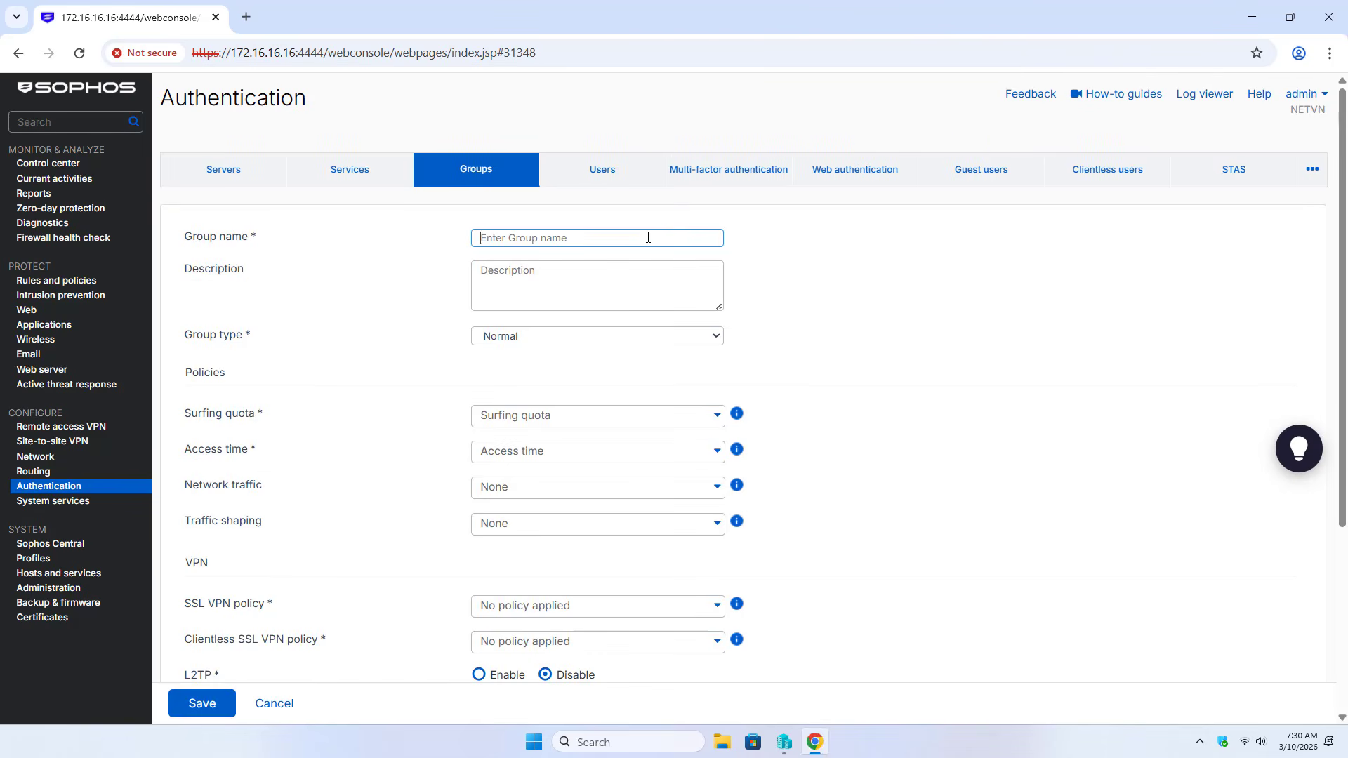
text(SSL_VP)
key(shift+Left)
key(shift+Left)
key(shift+Left)
key(shift+Left)
key(shift+Left)
key(shift+Left)
key(shift+Left)
key(shift+Left)
key(shift+Left)
key(shift+Left)
key(shift+Left)
key(shift+Left)
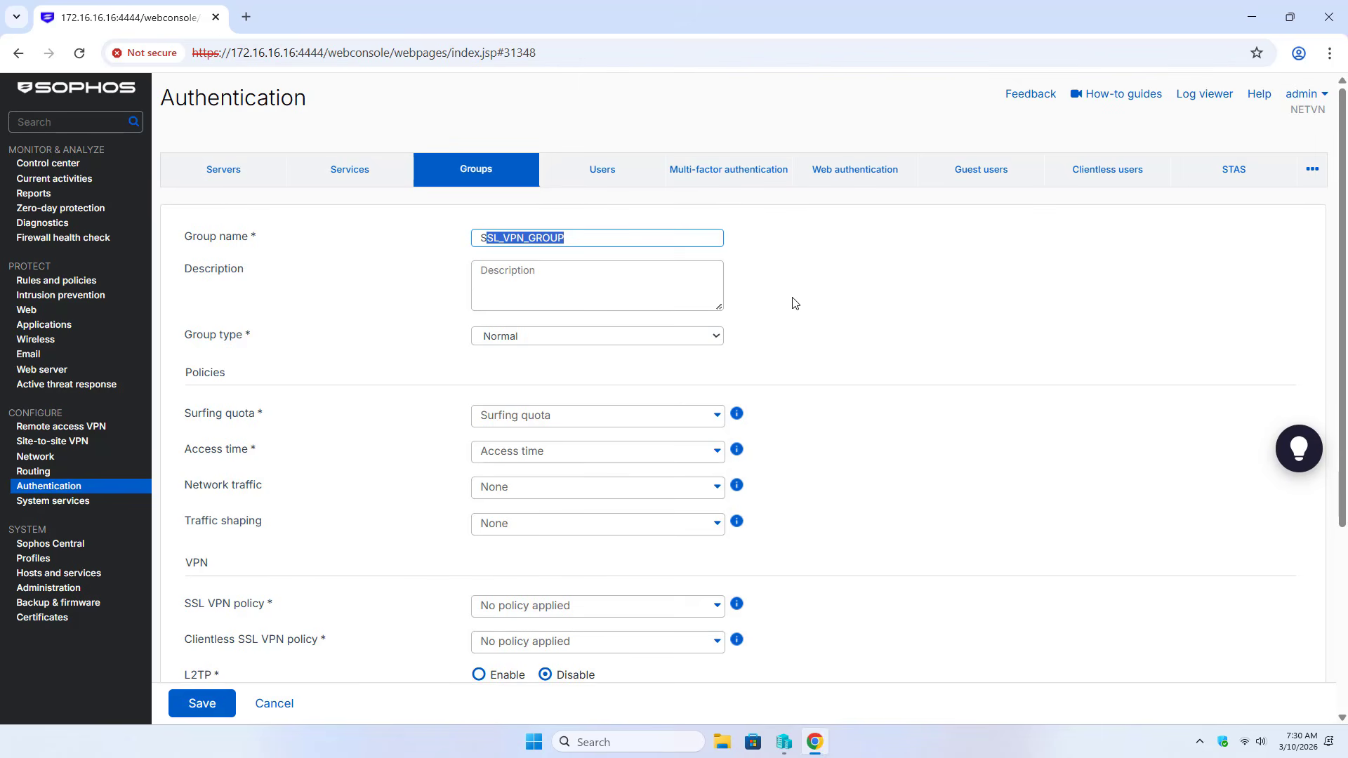
click(639, 415)
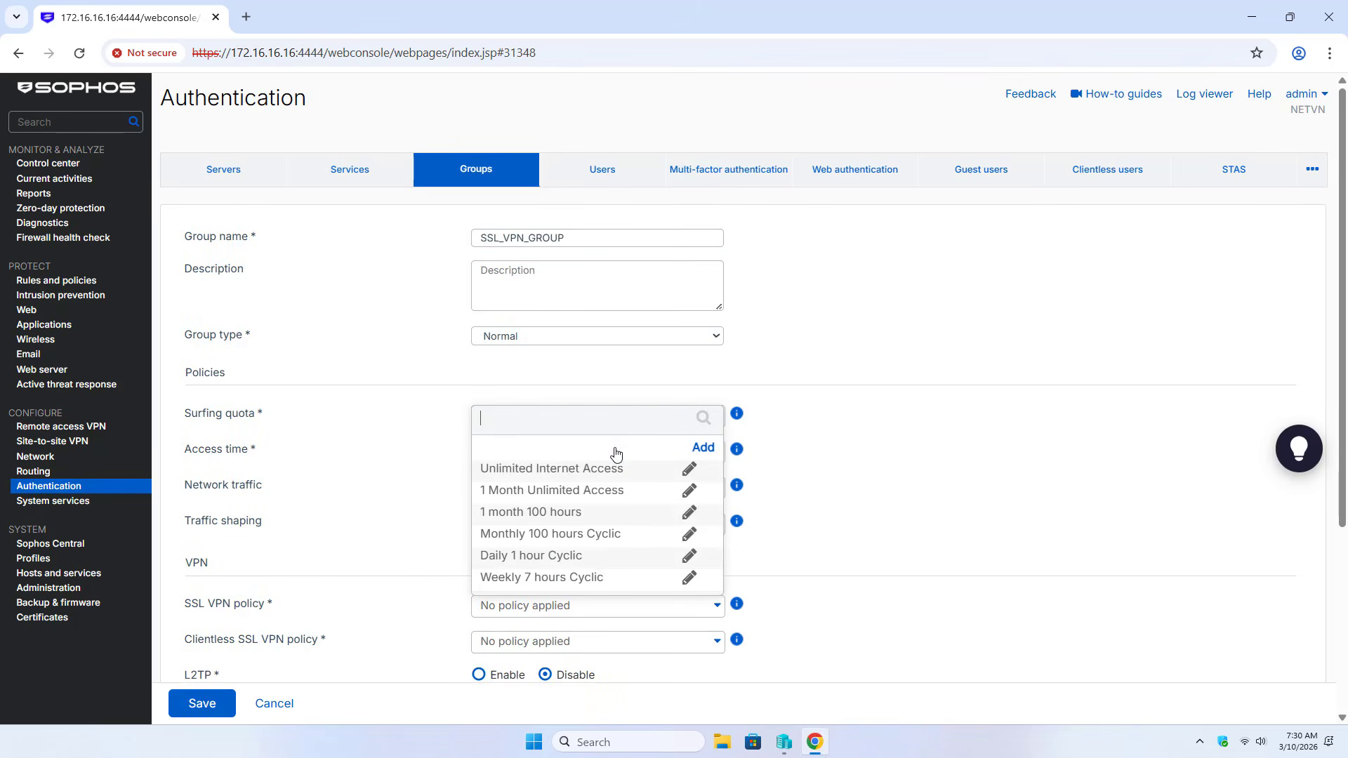
click(568, 478)
click(539, 460)
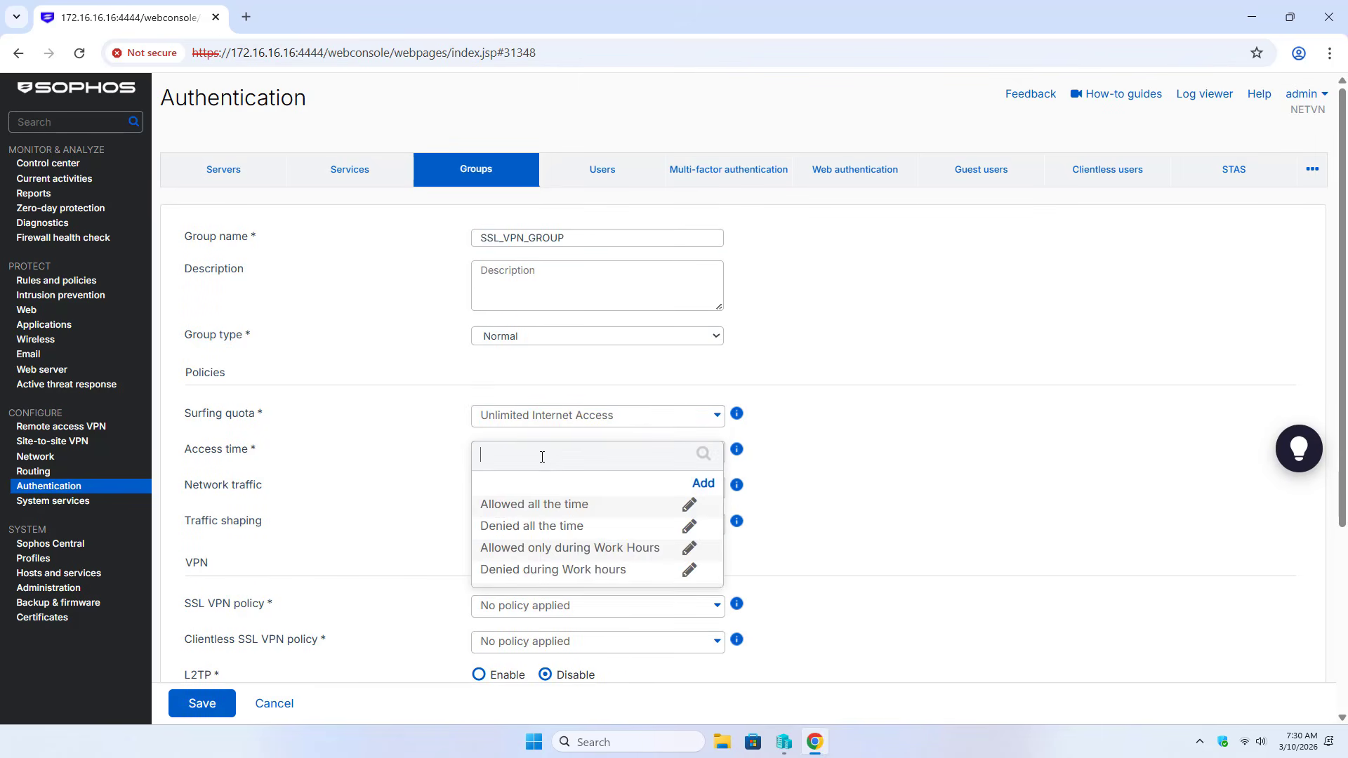
click(537, 504)
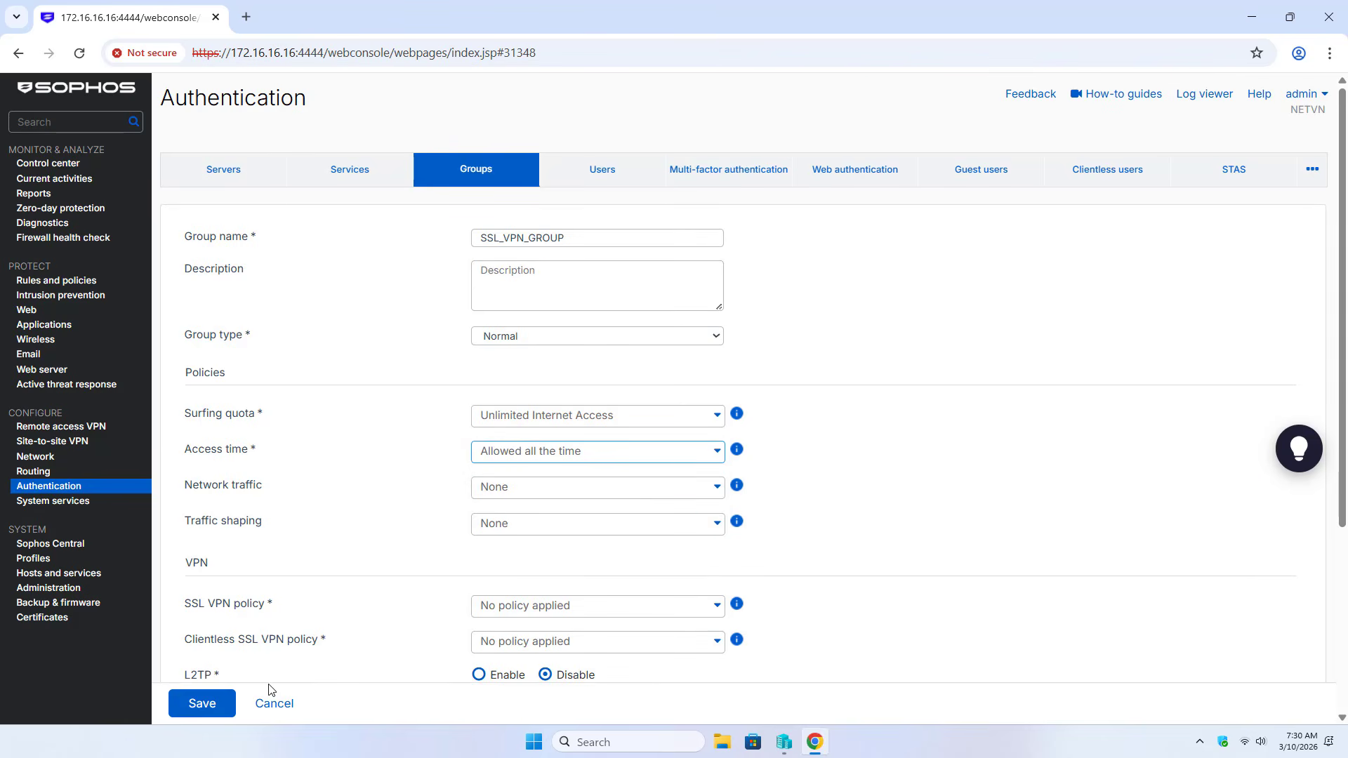
click(211, 704)
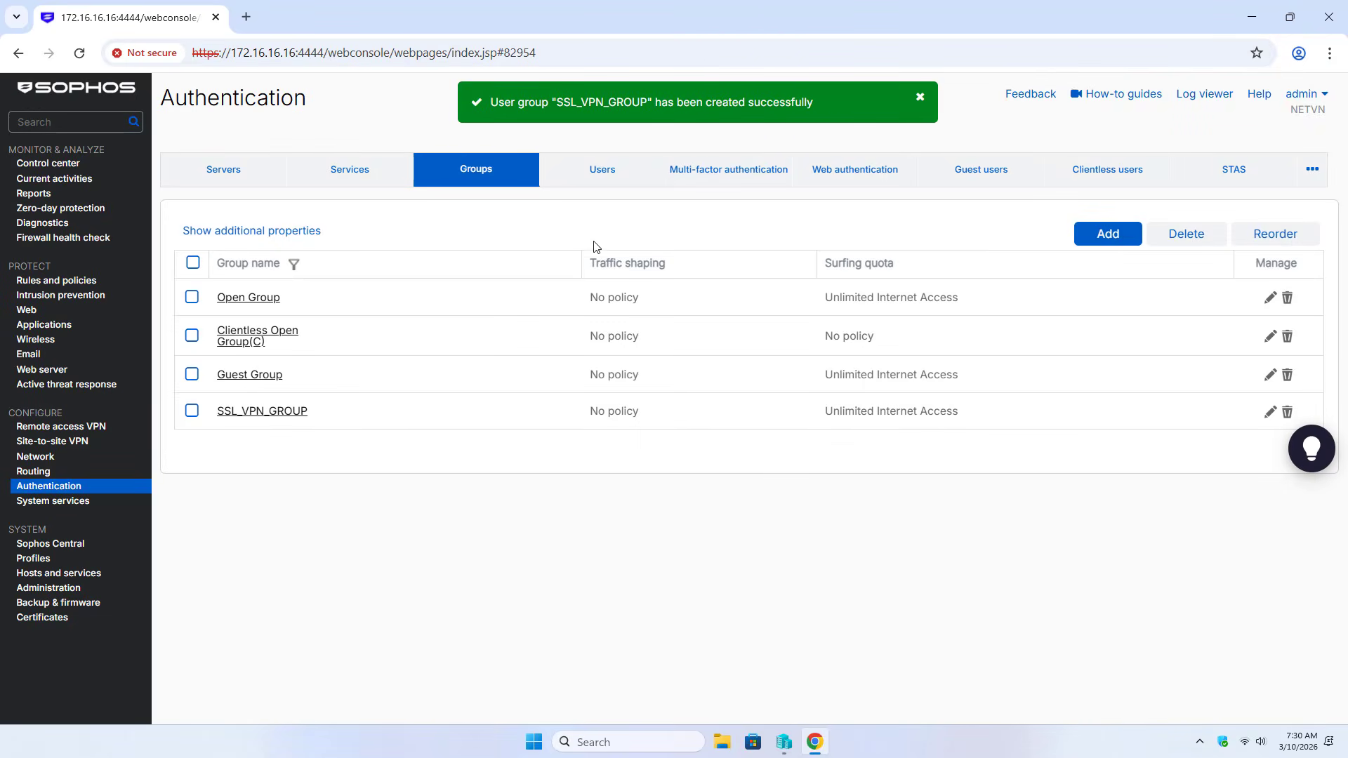
Start a new regular user with username and display name ssluser
click(602, 176)
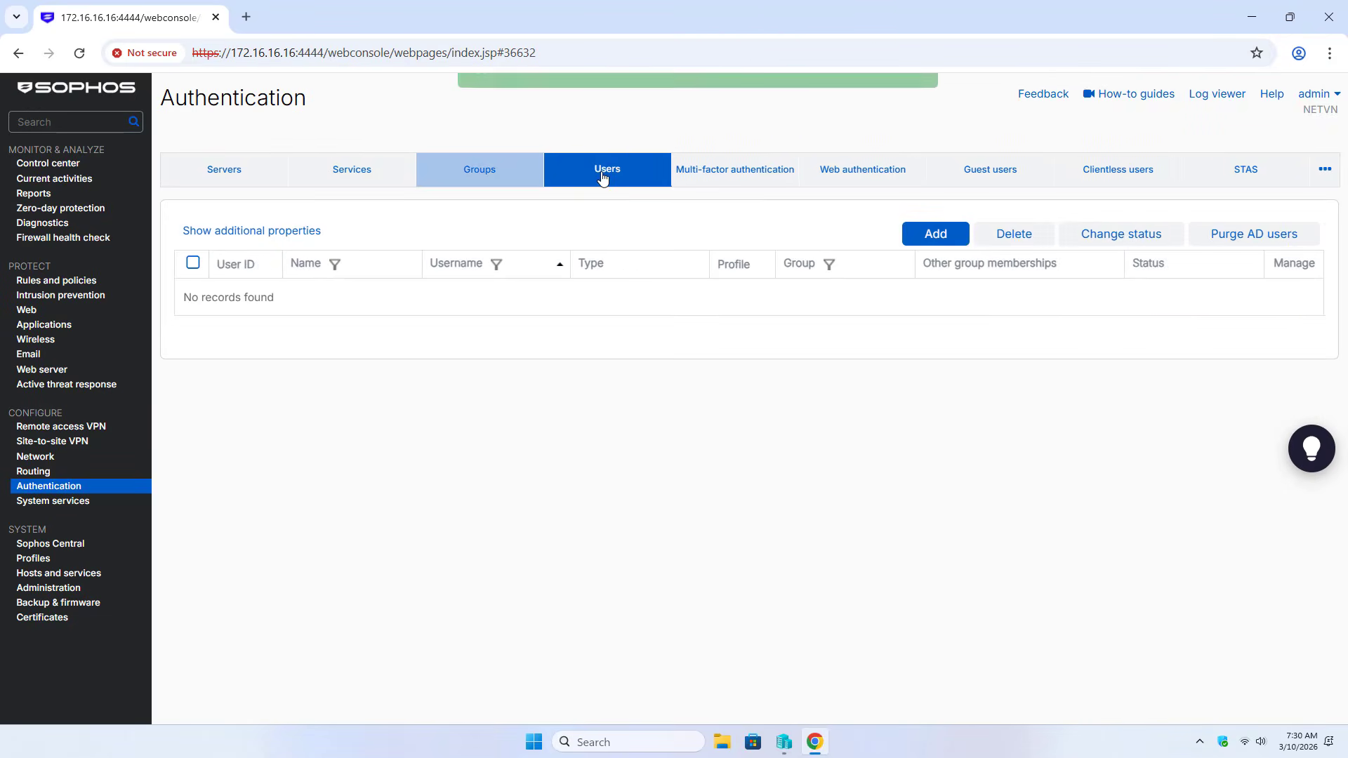
click(934, 233)
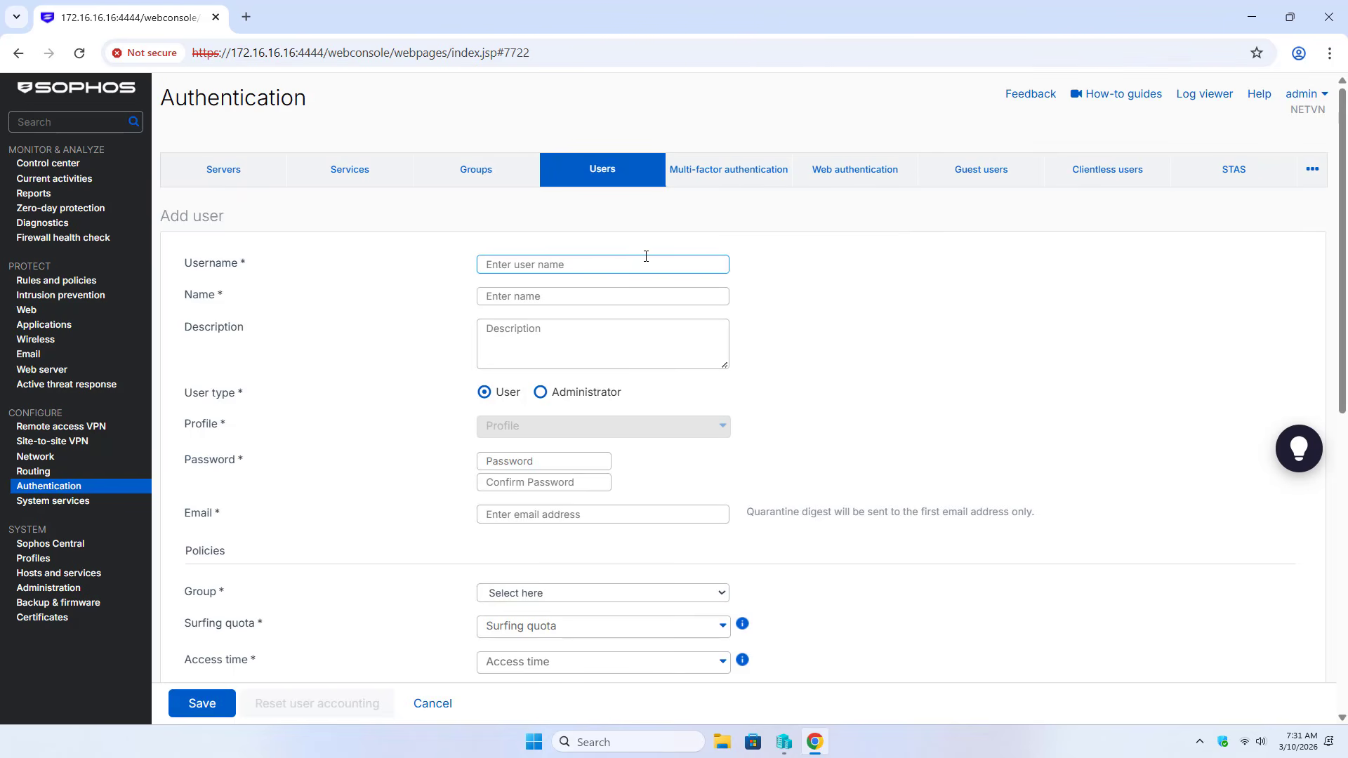
text(ssluser)
click(593, 298)
text(ss)
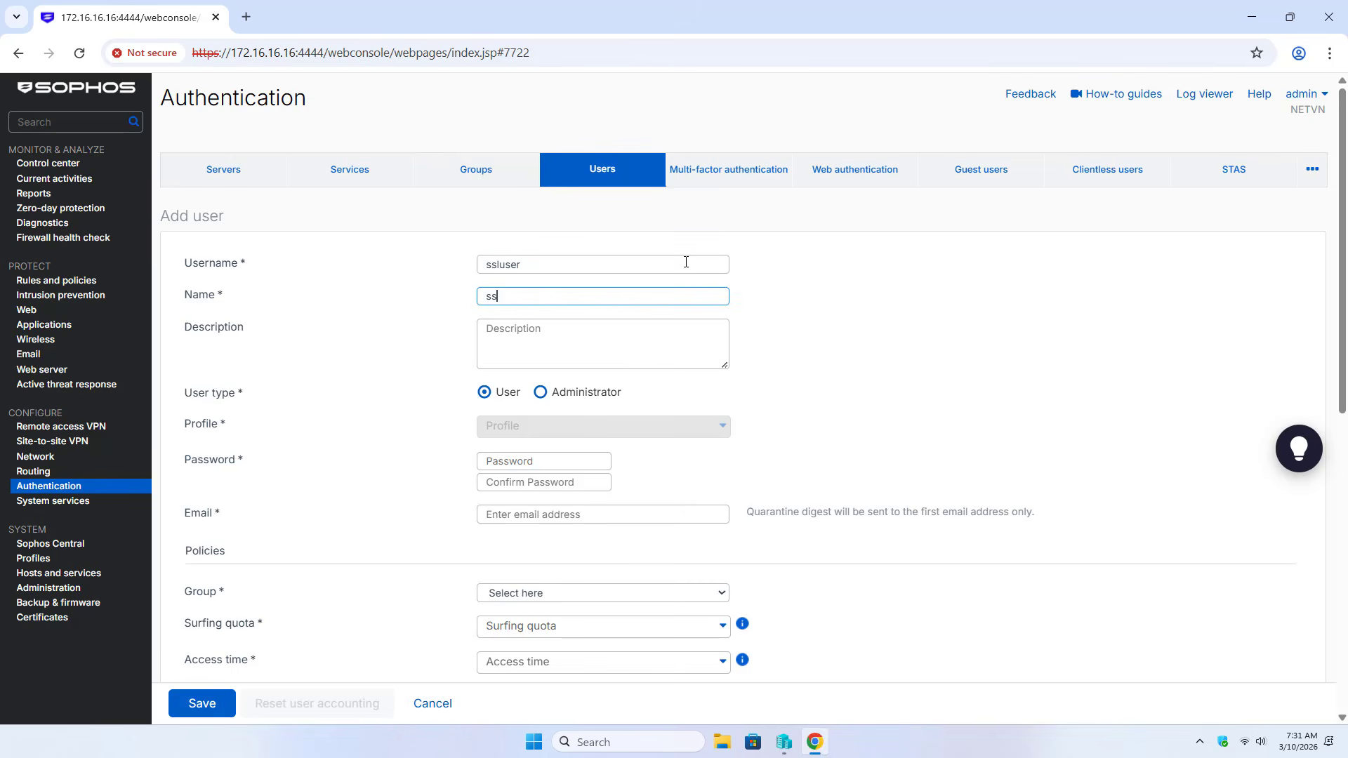
text(luser)
click(484, 392)
Enter and confirm the user's password and fill in the user's e-mail address
click(525, 463)
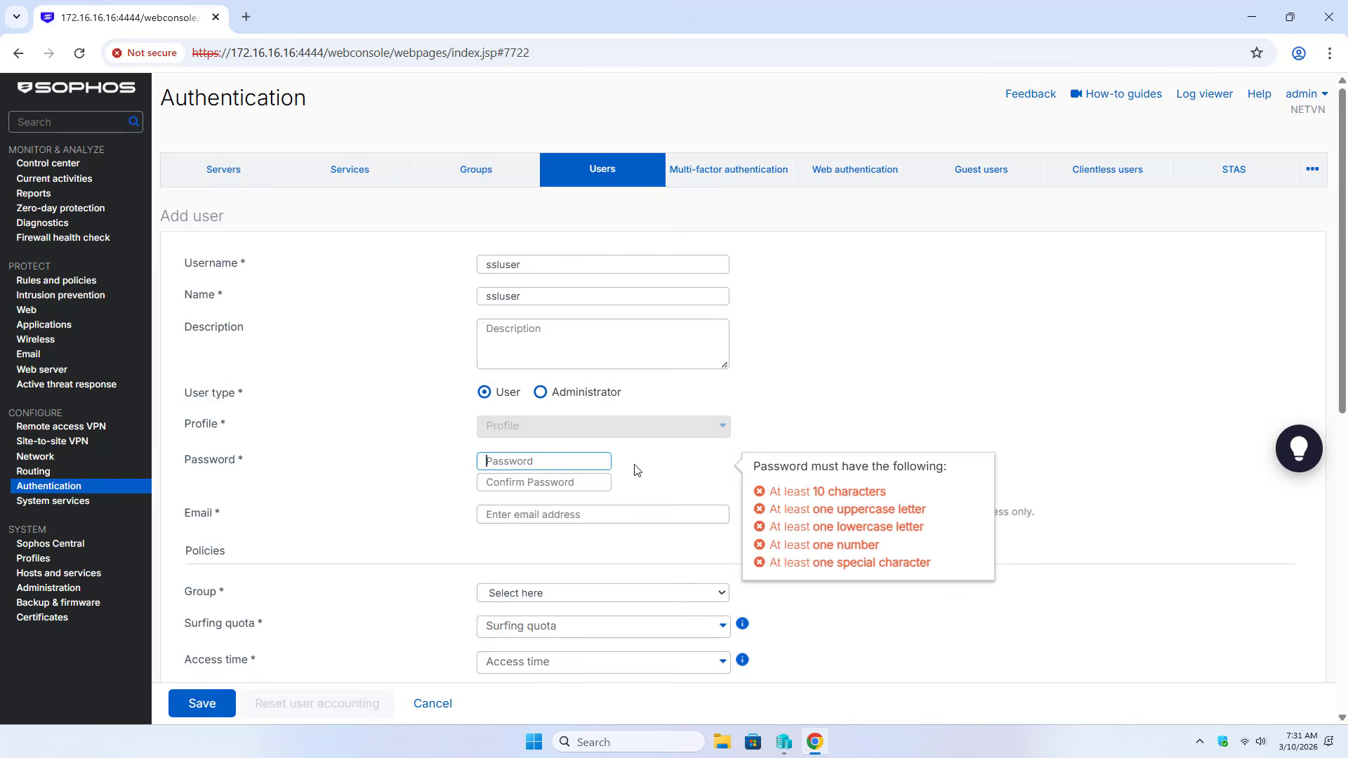
text(P)
key(Tab)
text(P@s)
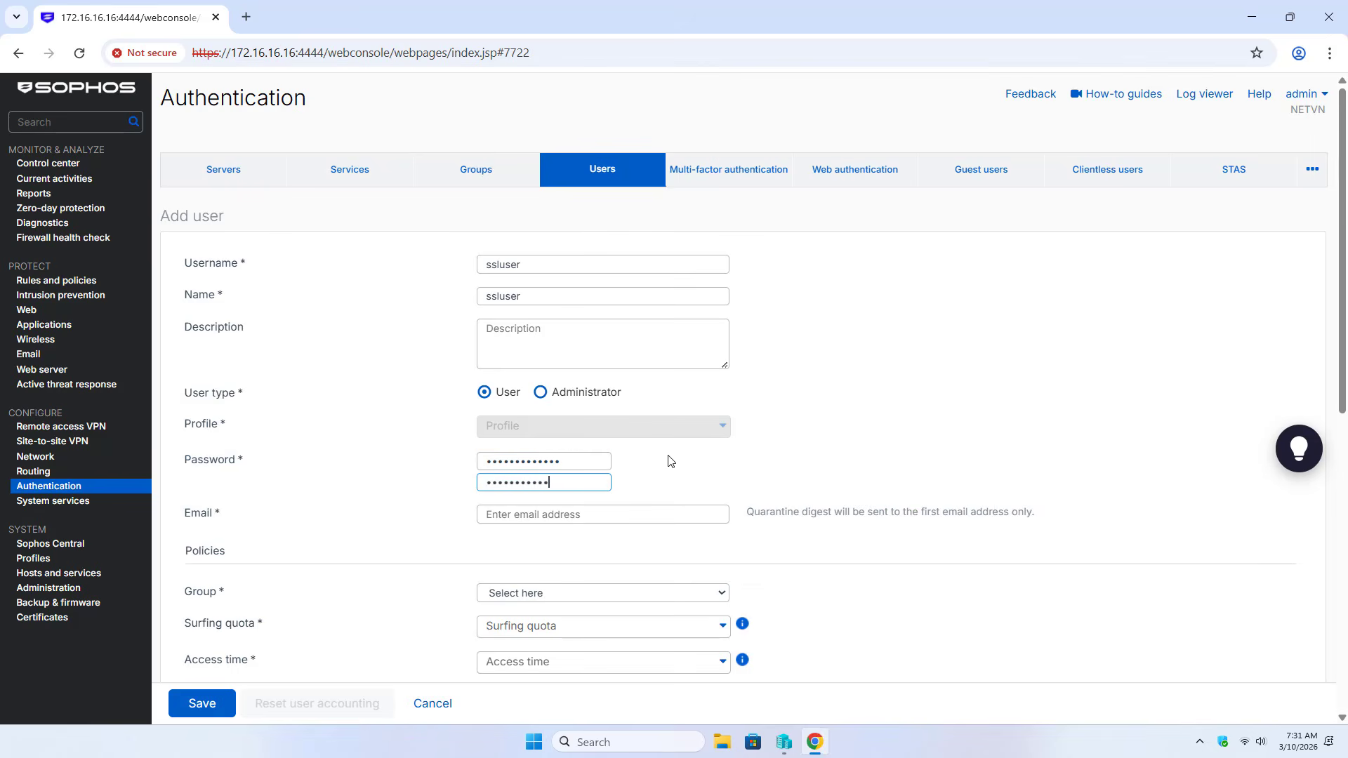
click(648, 514)
text(test@)
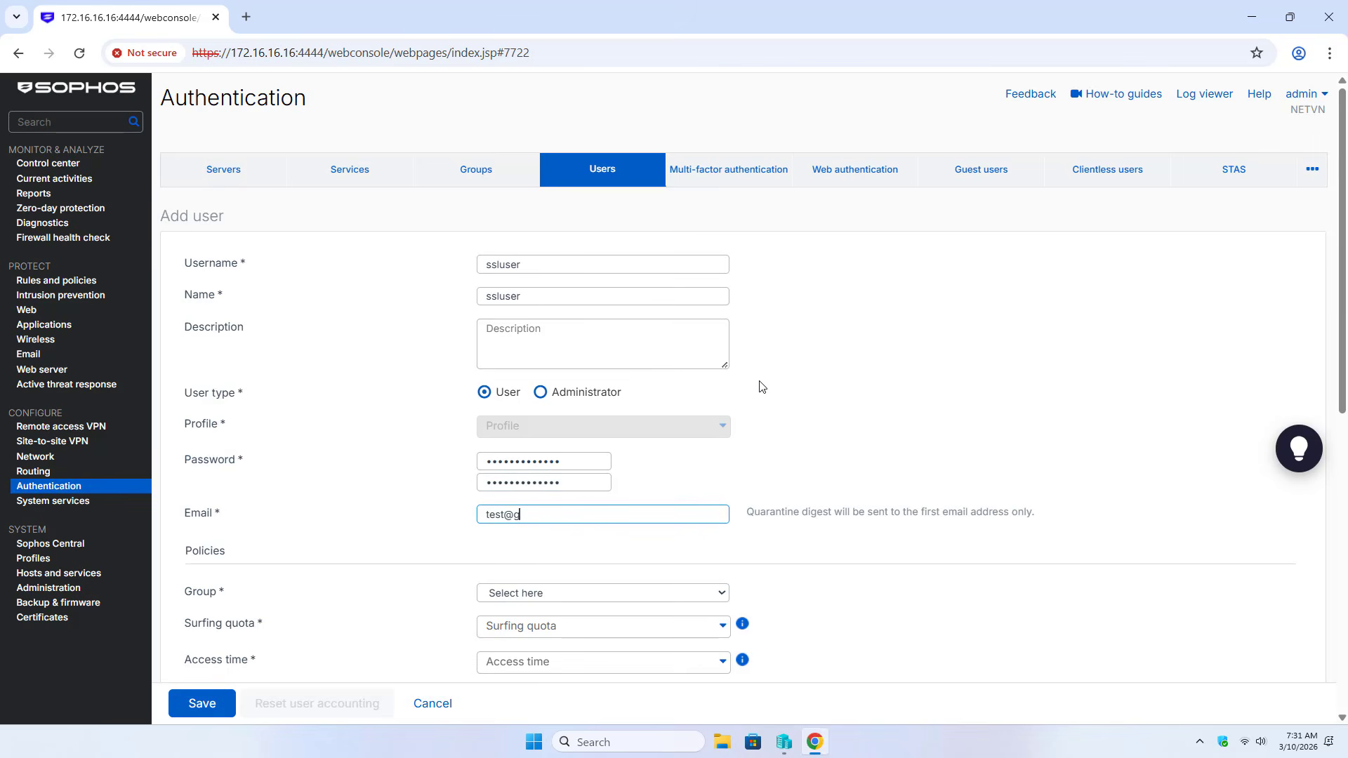
text(gmail.com)
Assign the user to SSL_VPN_GROUP and save the account
click(580, 593)
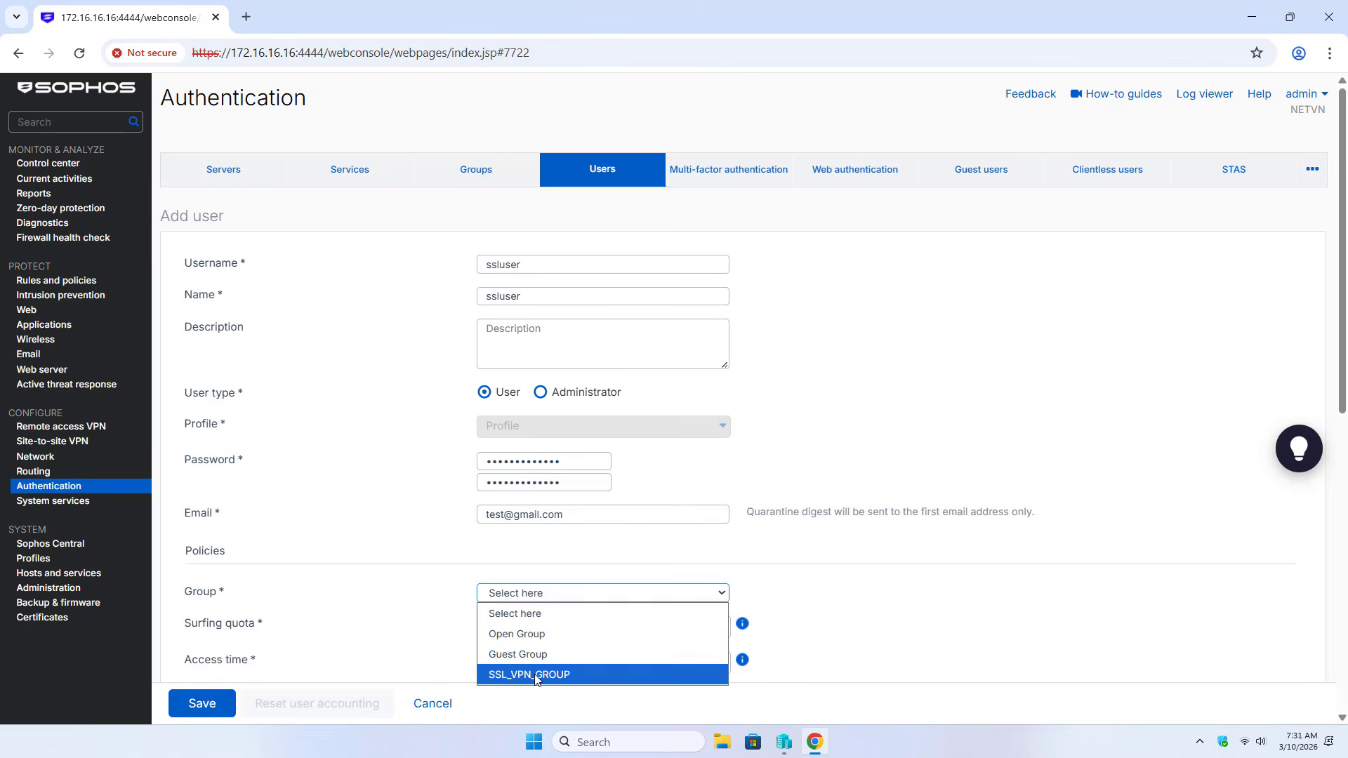
click(537, 675)
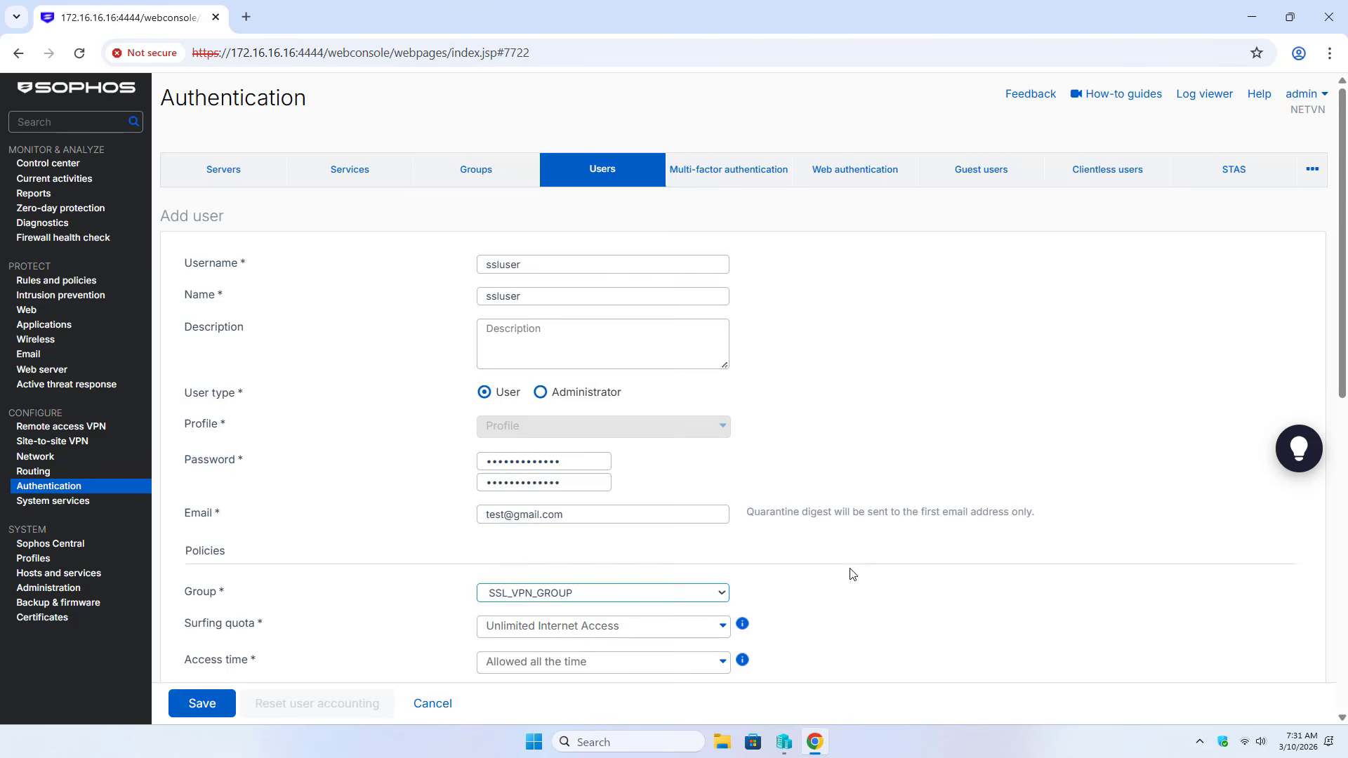
scroll(852, 574, down, 5)
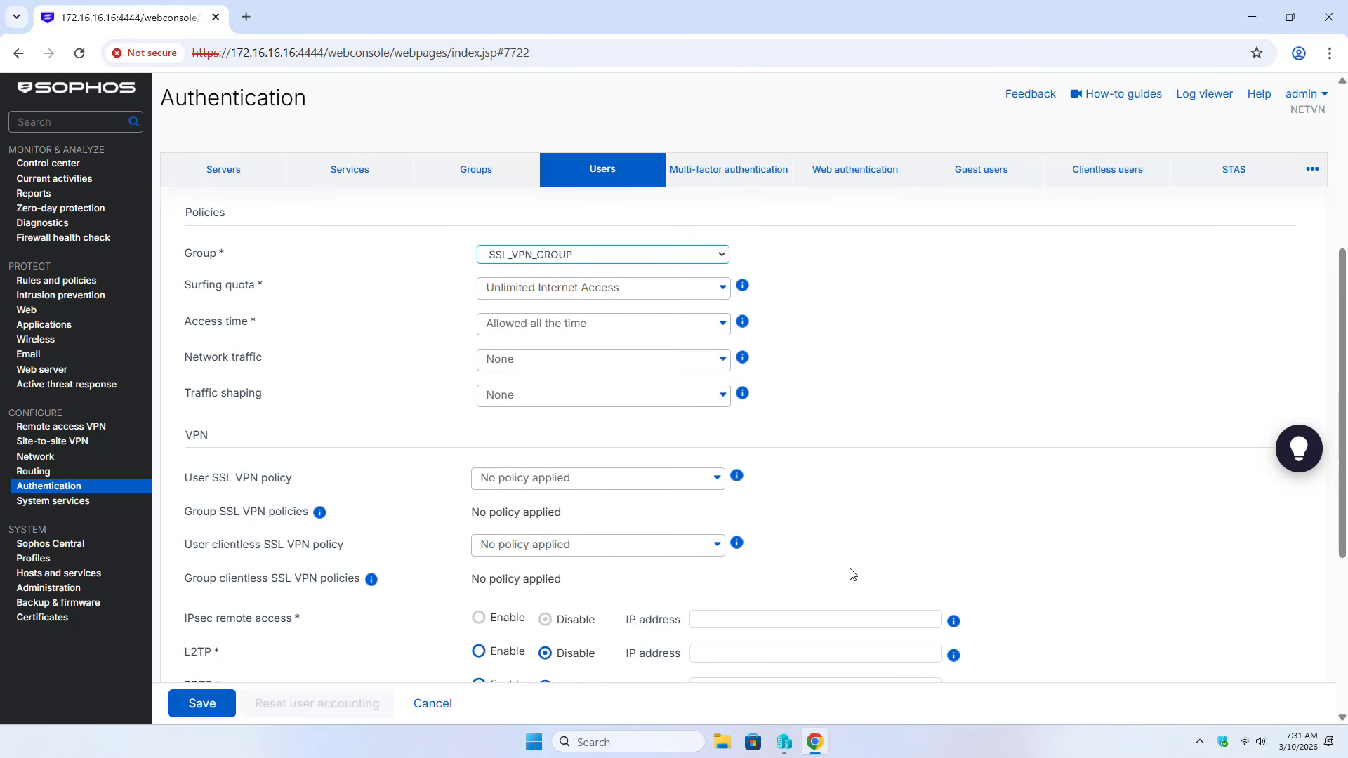
scroll(851, 574, down, 4)
scroll(850, 573, down, 1)
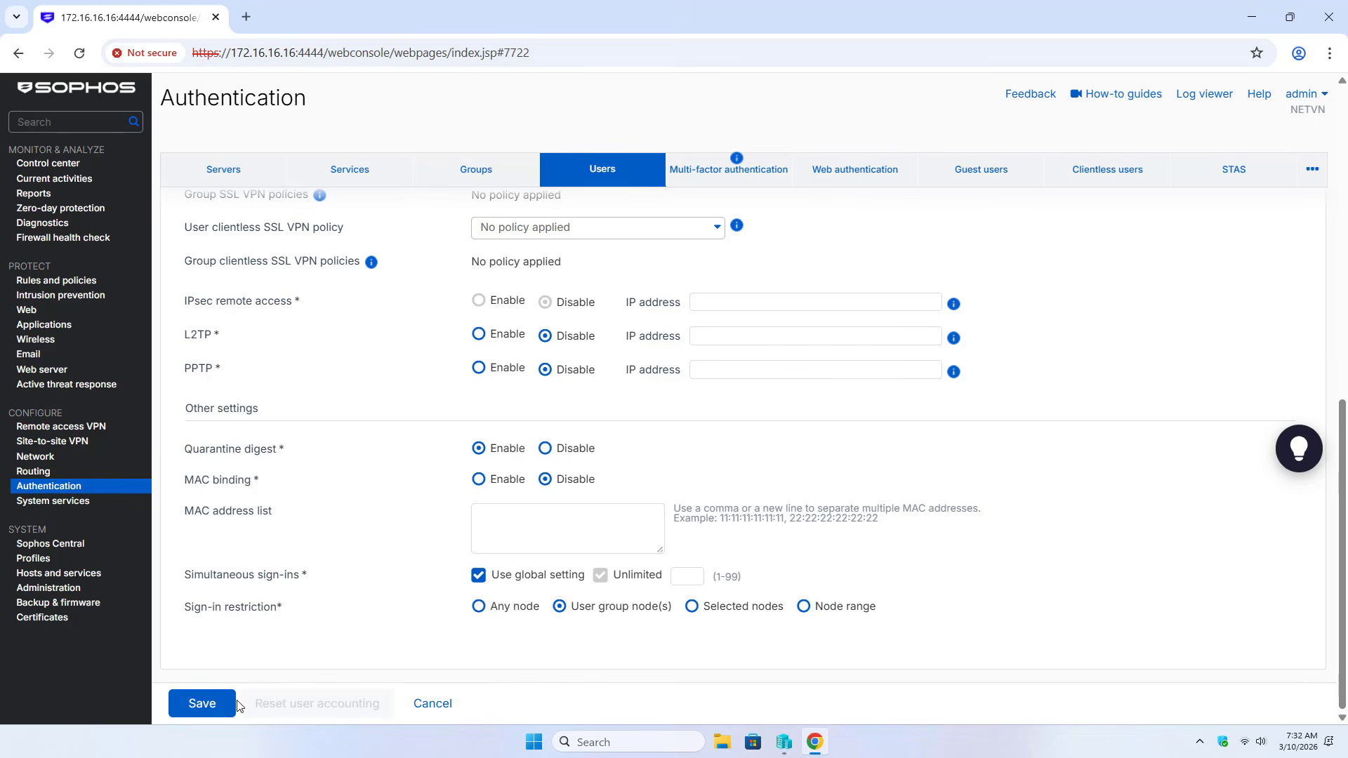
click(213, 711)
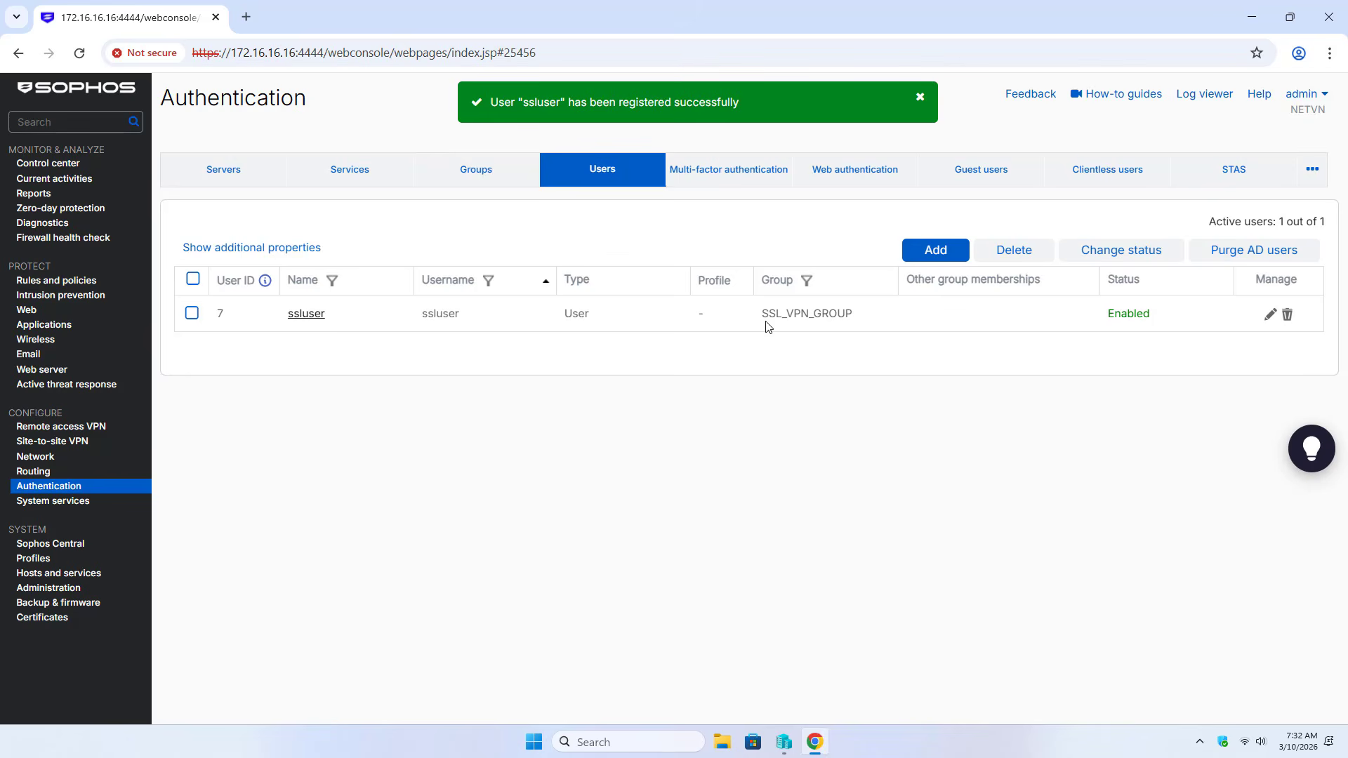
drag(762, 314, 863, 321)
click(721, 445)
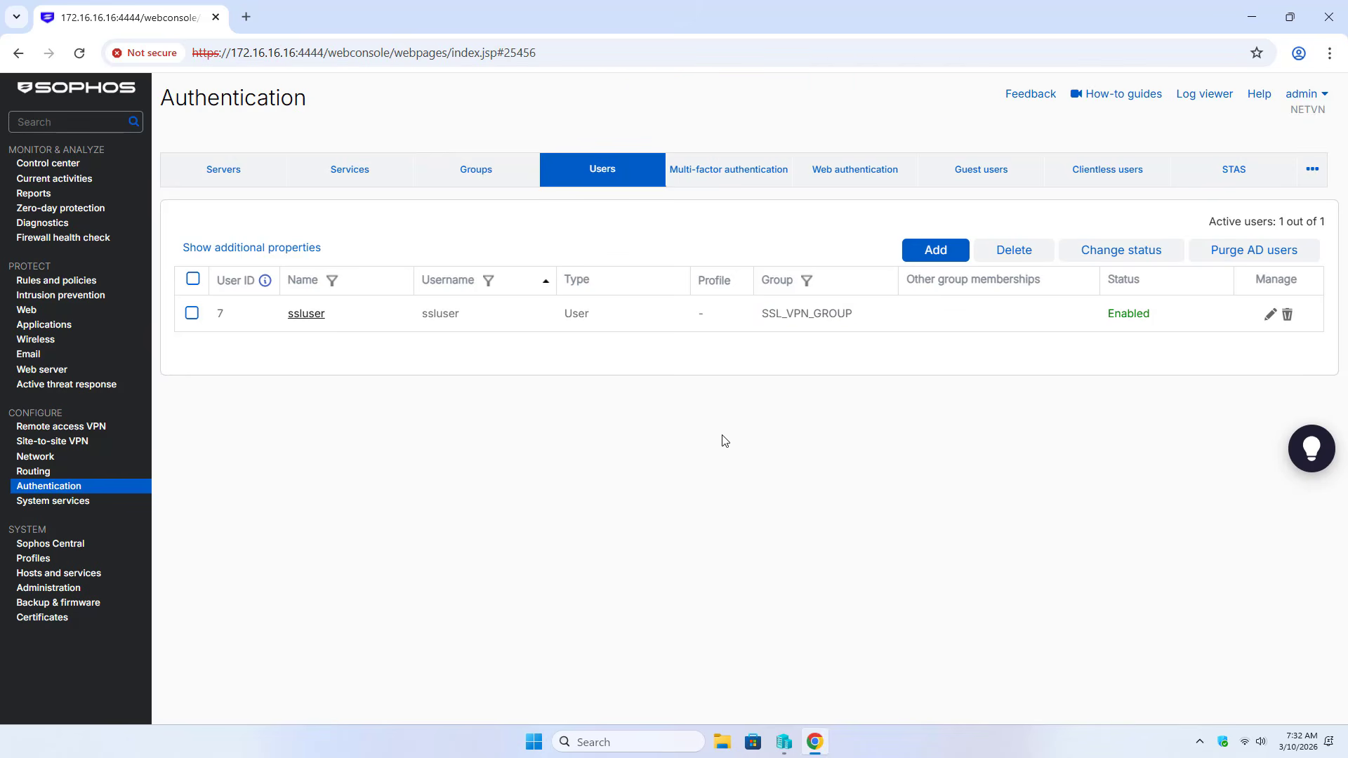
Begin a manually configured SSL VPN policy and dismiss the ZTNA banner
click(71, 428)
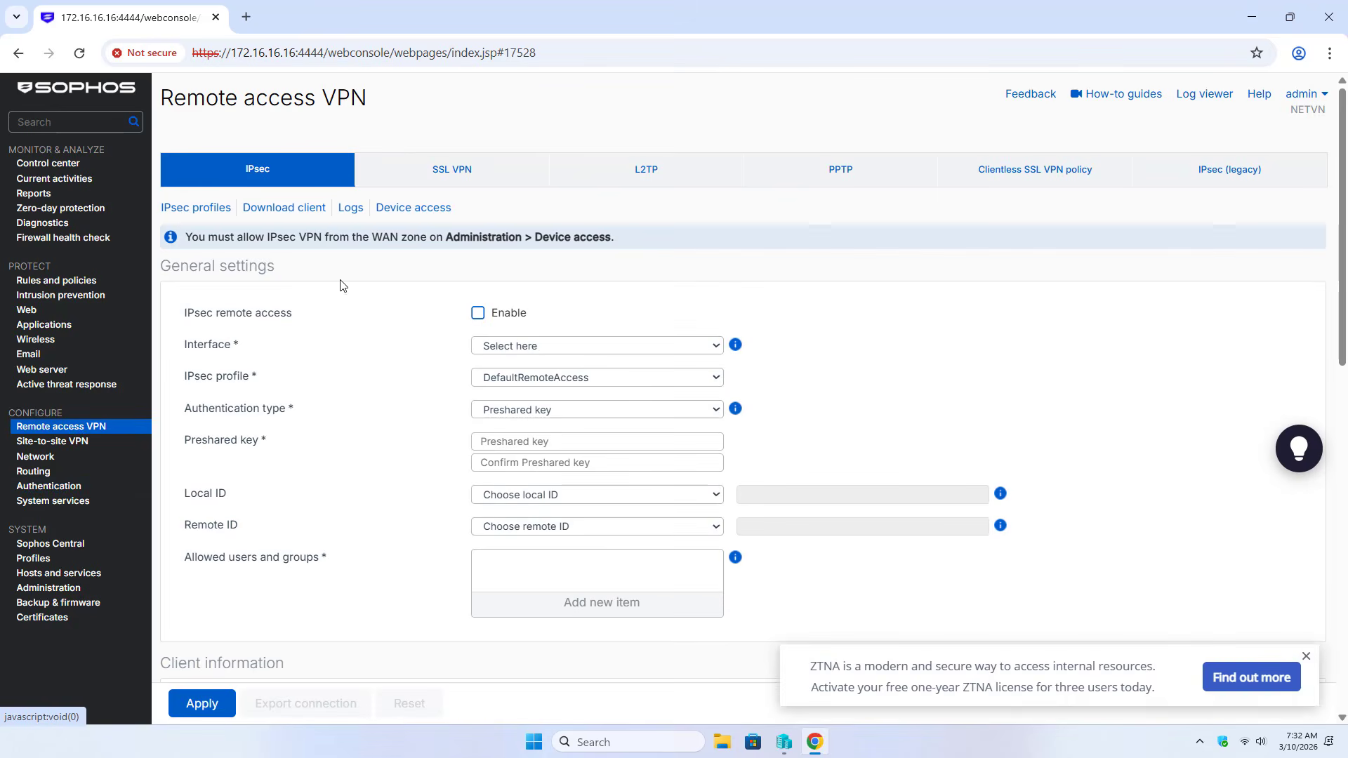
click(458, 173)
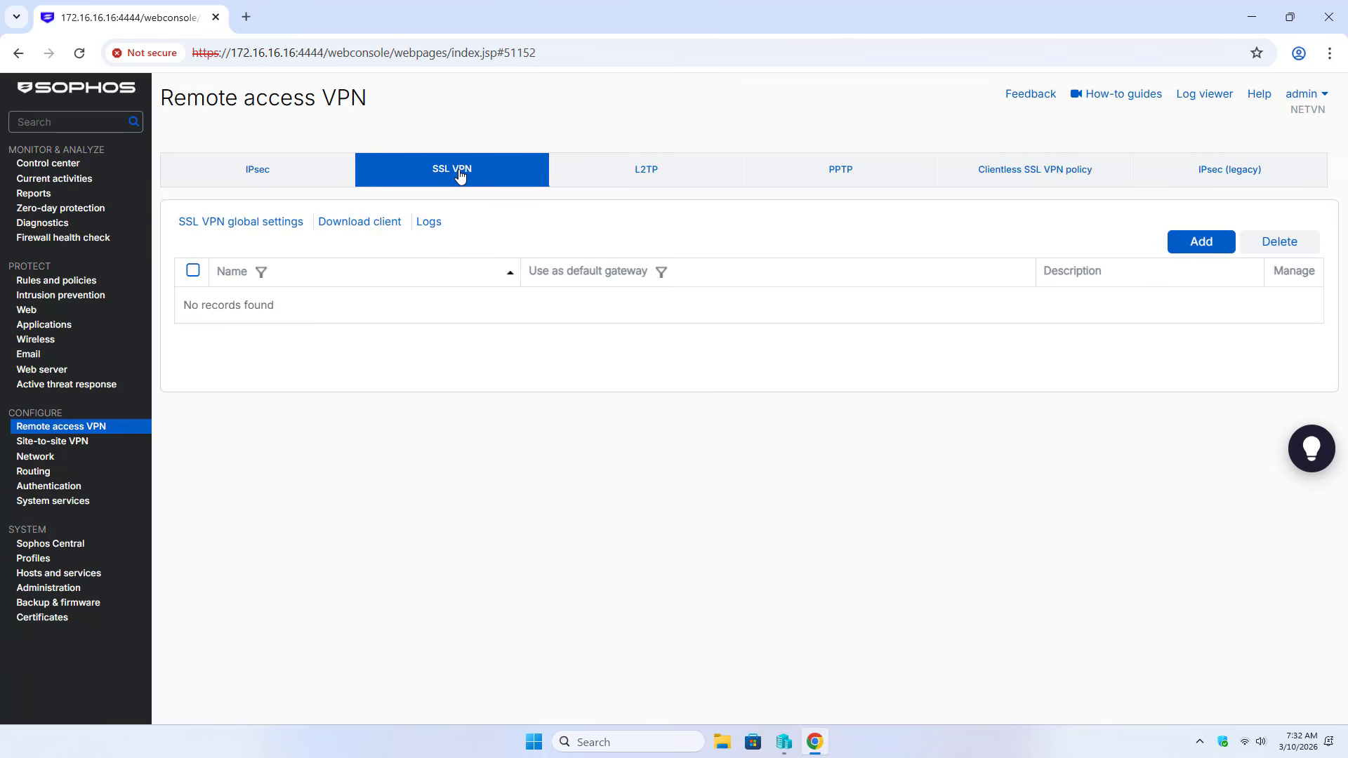
click(1202, 242)
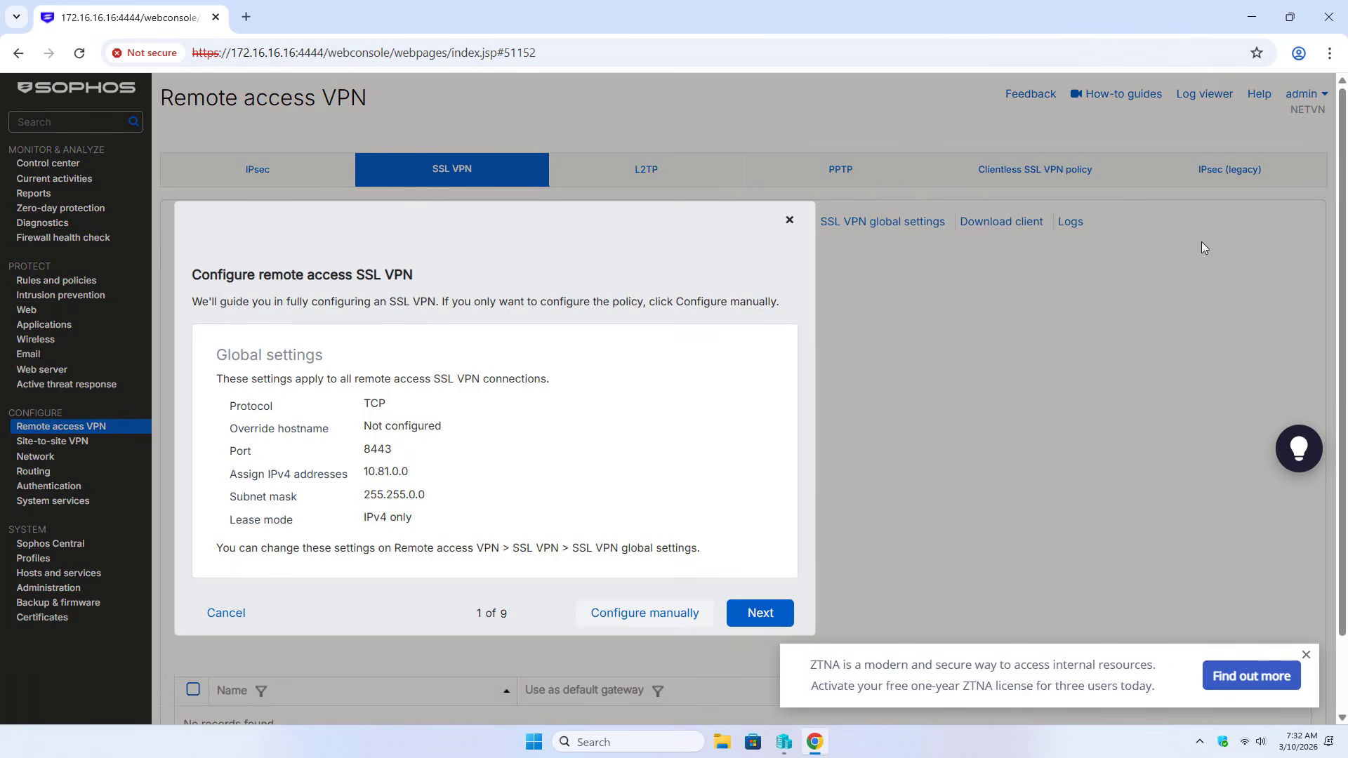
click(641, 621)
click(781, 485)
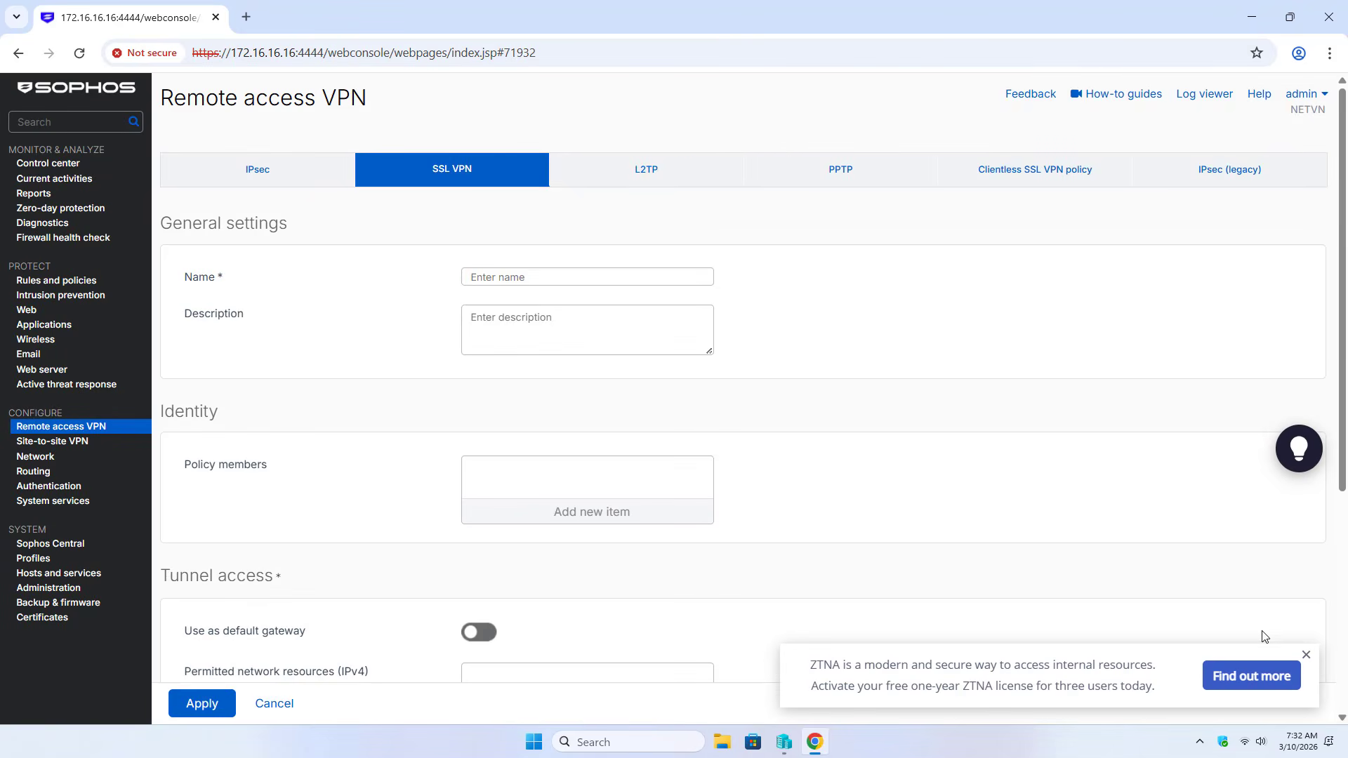
click(1306, 655)
Name the policy SSL_VPN_Test and add SSL_VPN_GROUP as its member
click(579, 282)
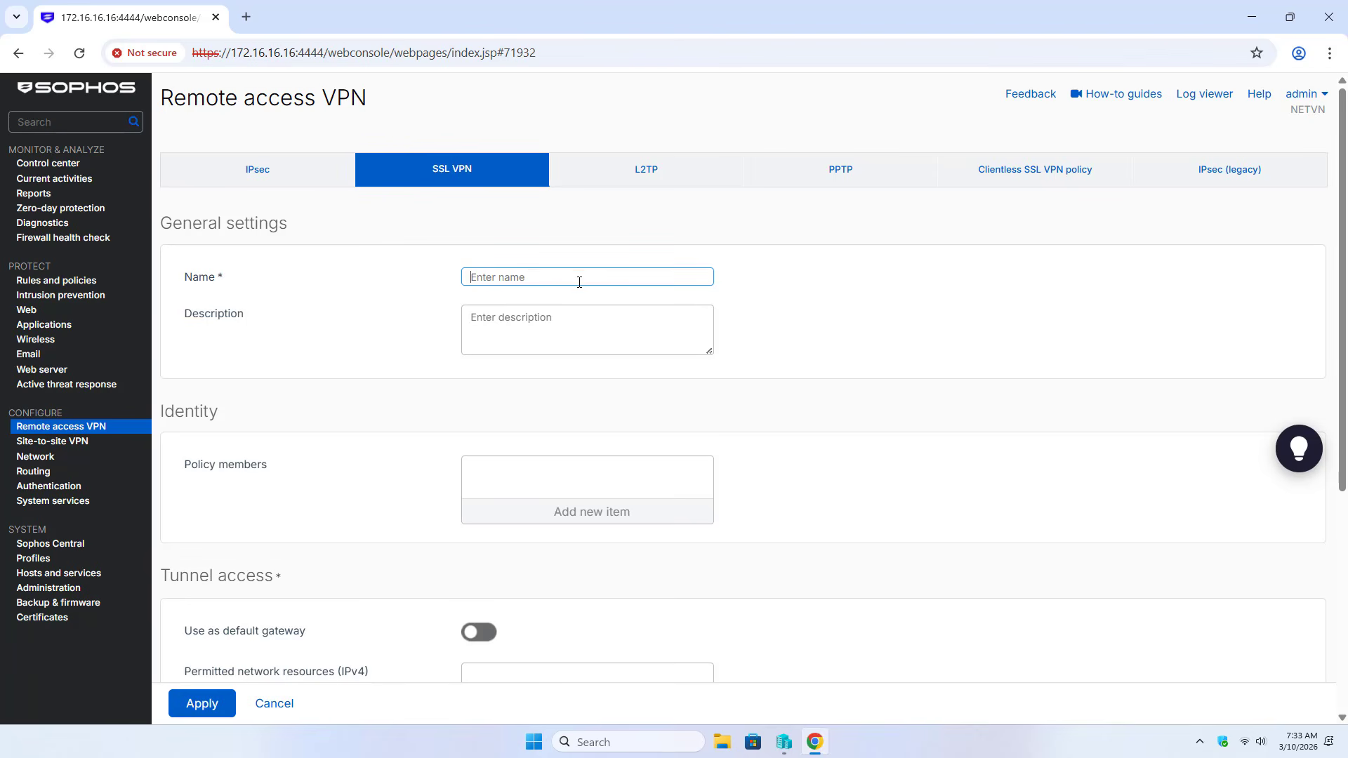
text(SSL_VPN_Test)
drag(163, 414, 231, 419)
click(586, 512)
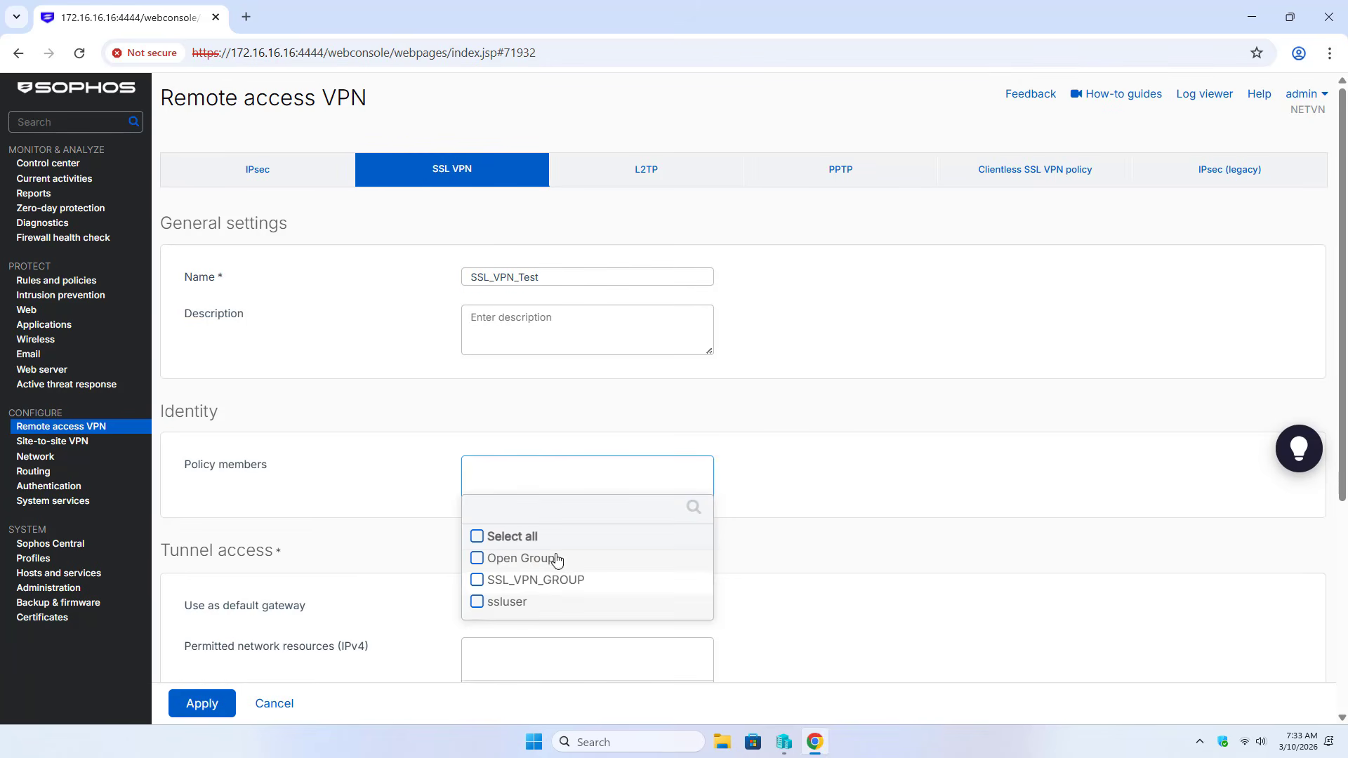
click(478, 581)
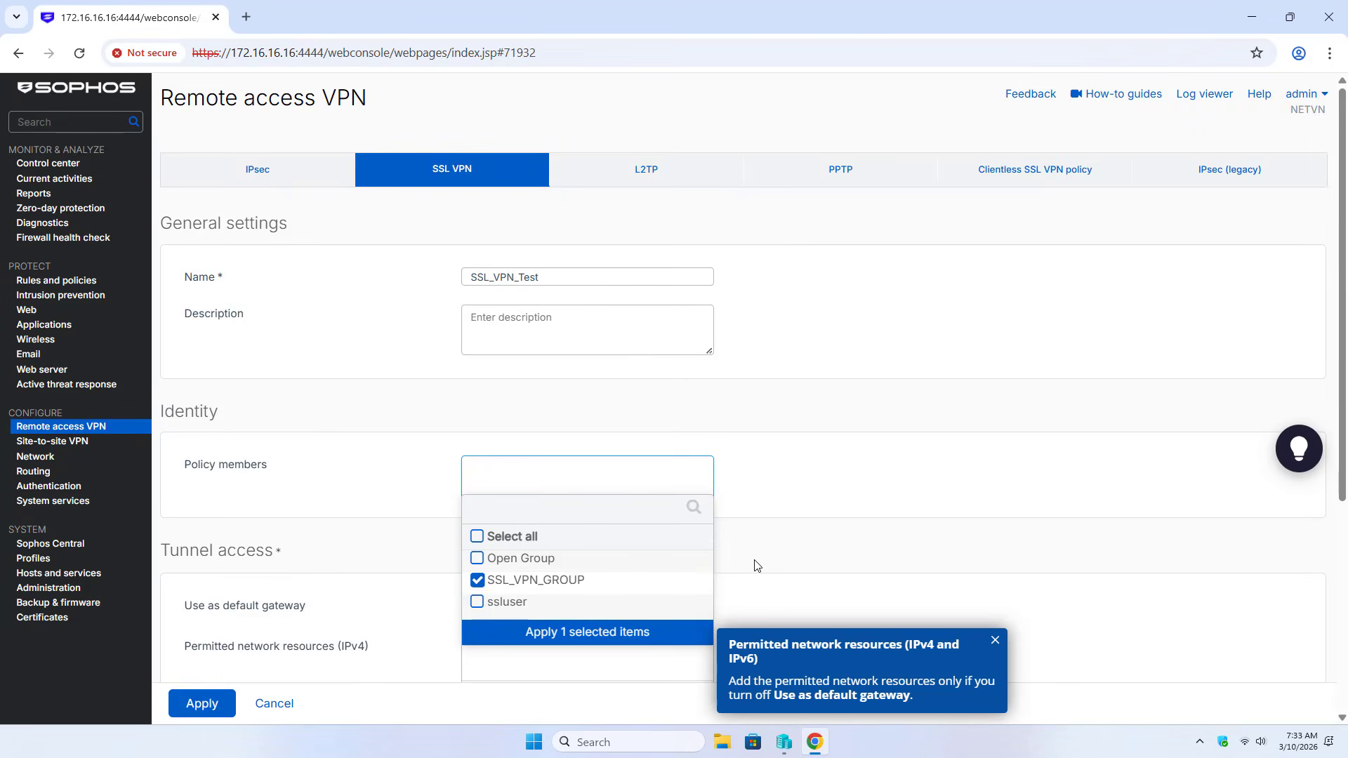
click(578, 634)
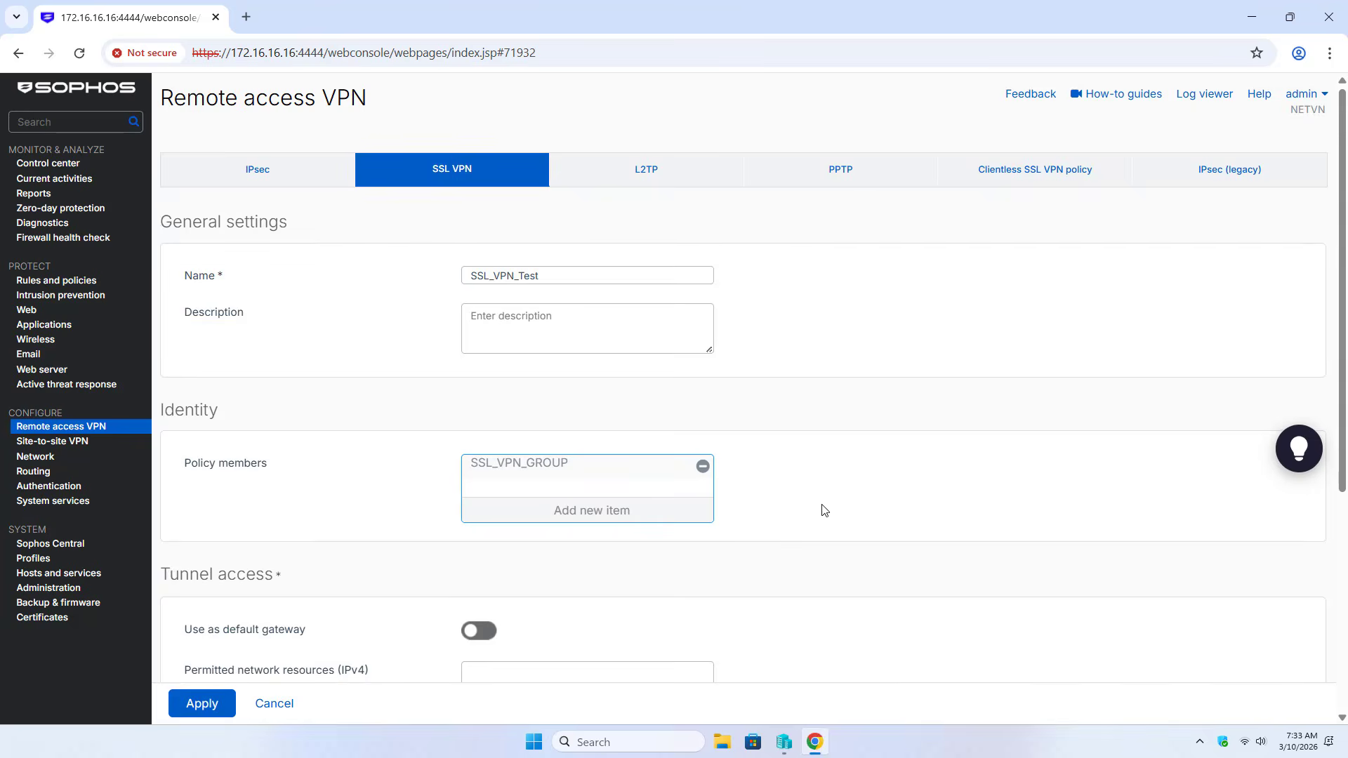
Begin adding a new network object under permitted IPv4 network resources
scroll(821, 509, down, 5)
drag(161, 238, 278, 242)
drag(185, 337, 369, 337)
click(578, 388)
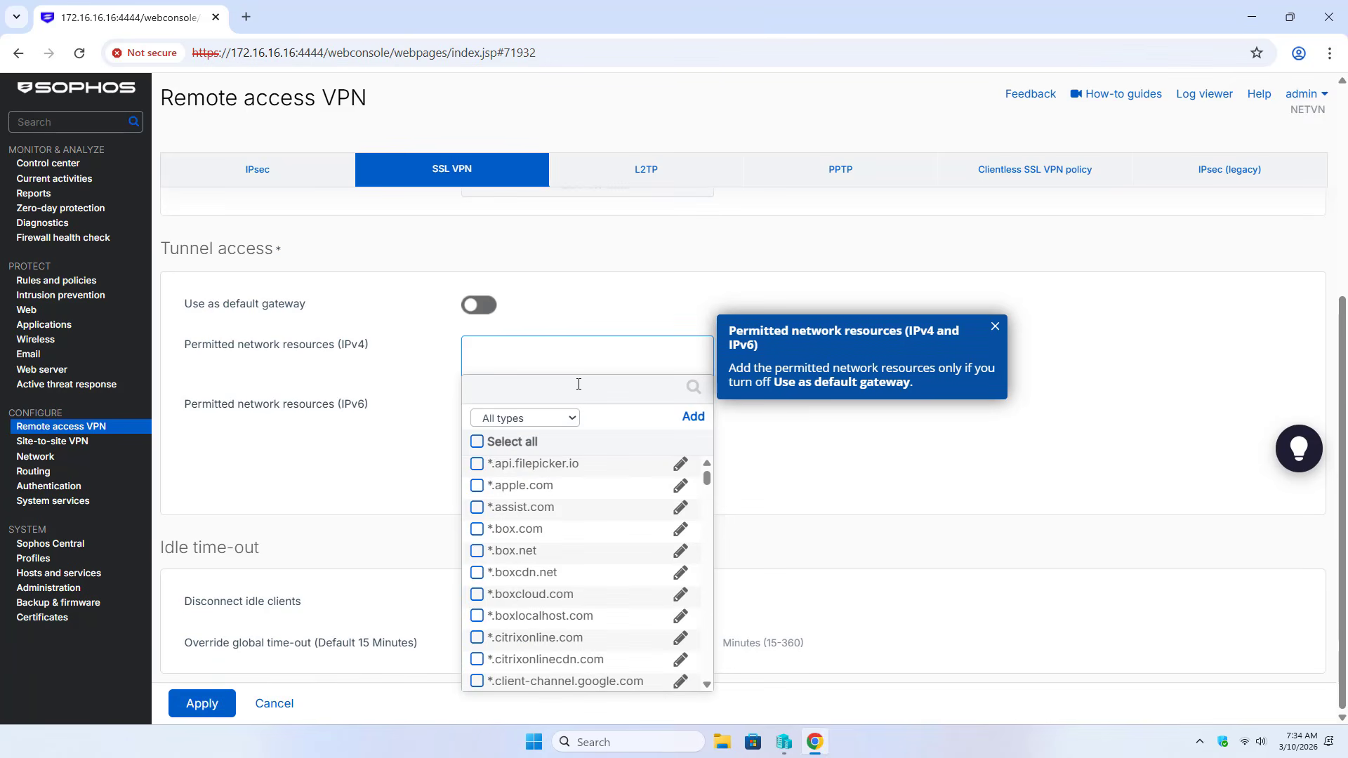
click(699, 417)
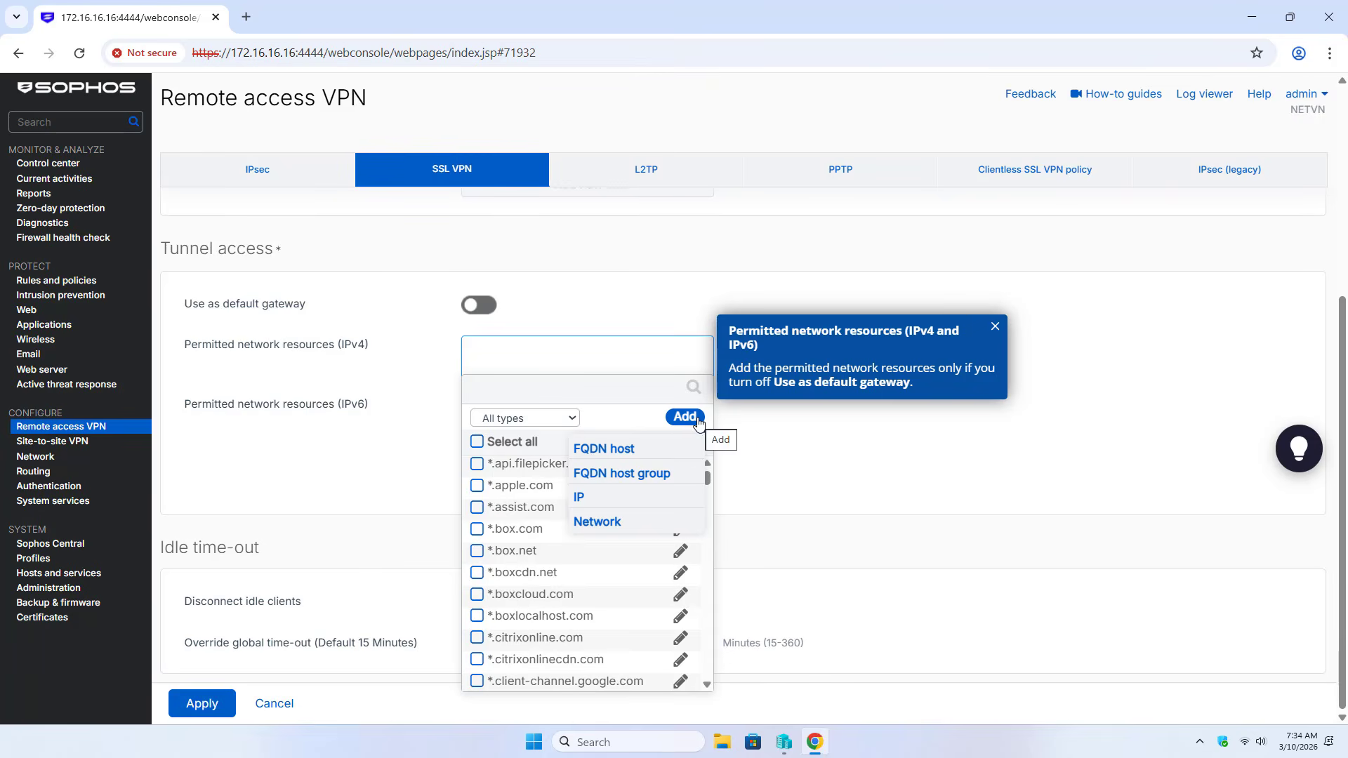
click(612, 521)
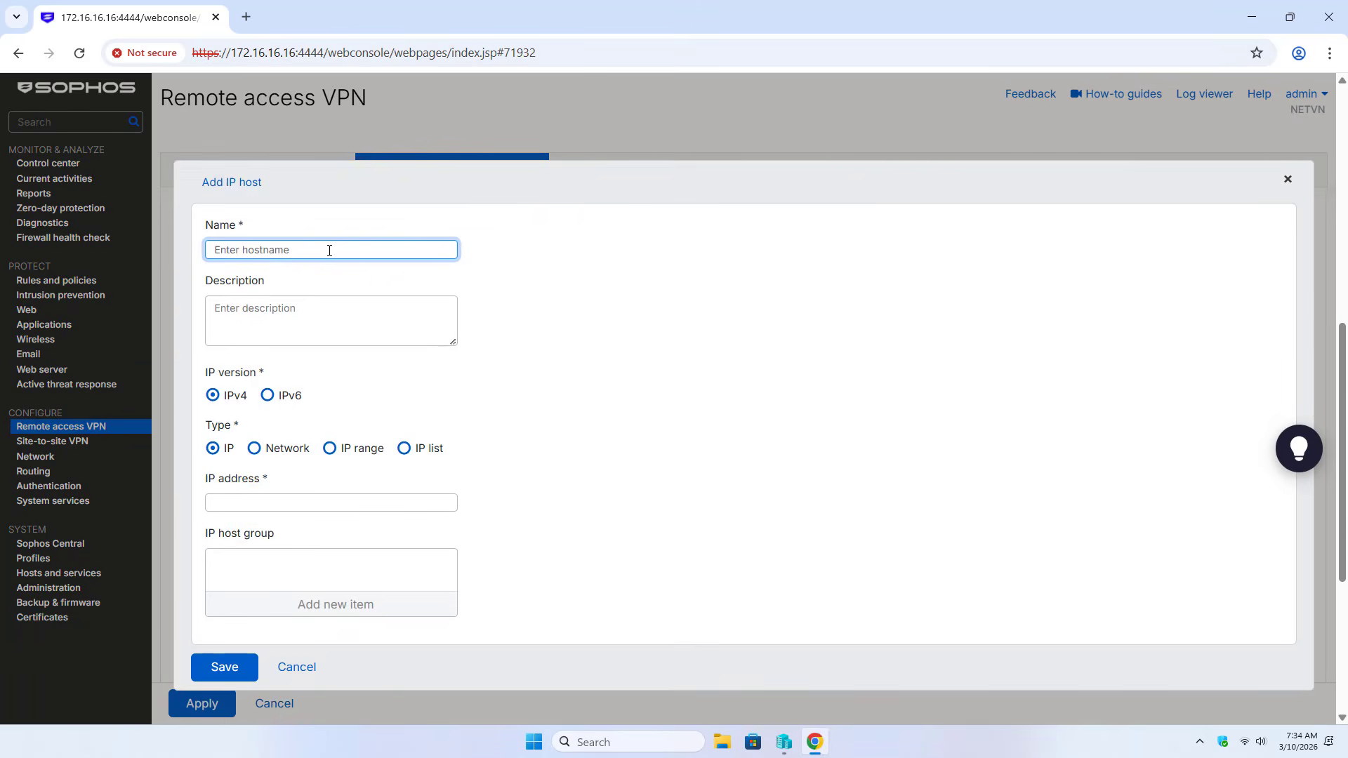
Define IP host LAN_SUBNET as IPv4 network 172.16.16.0 with subnet /24
text(LAN_SUBNET)
click(213, 397)
click(257, 452)
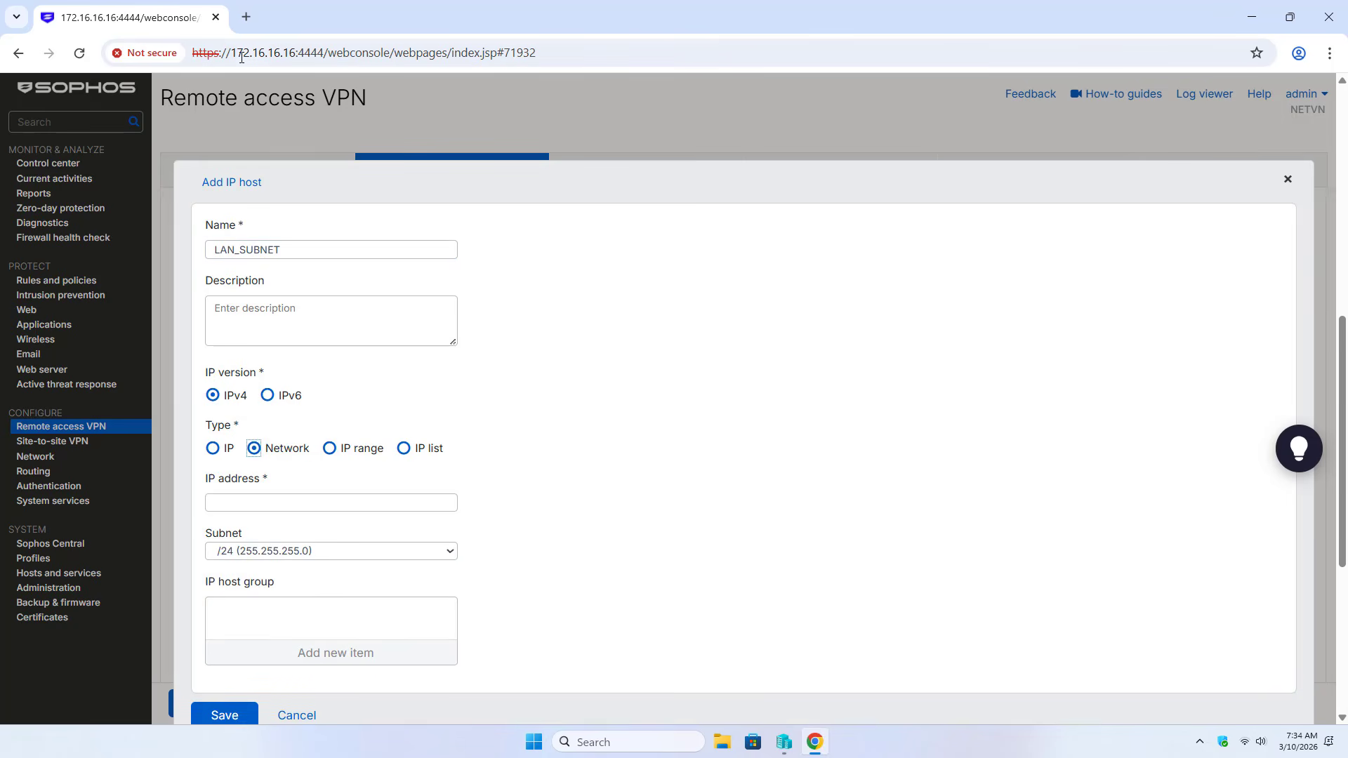
drag(294, 52, 230, 53)
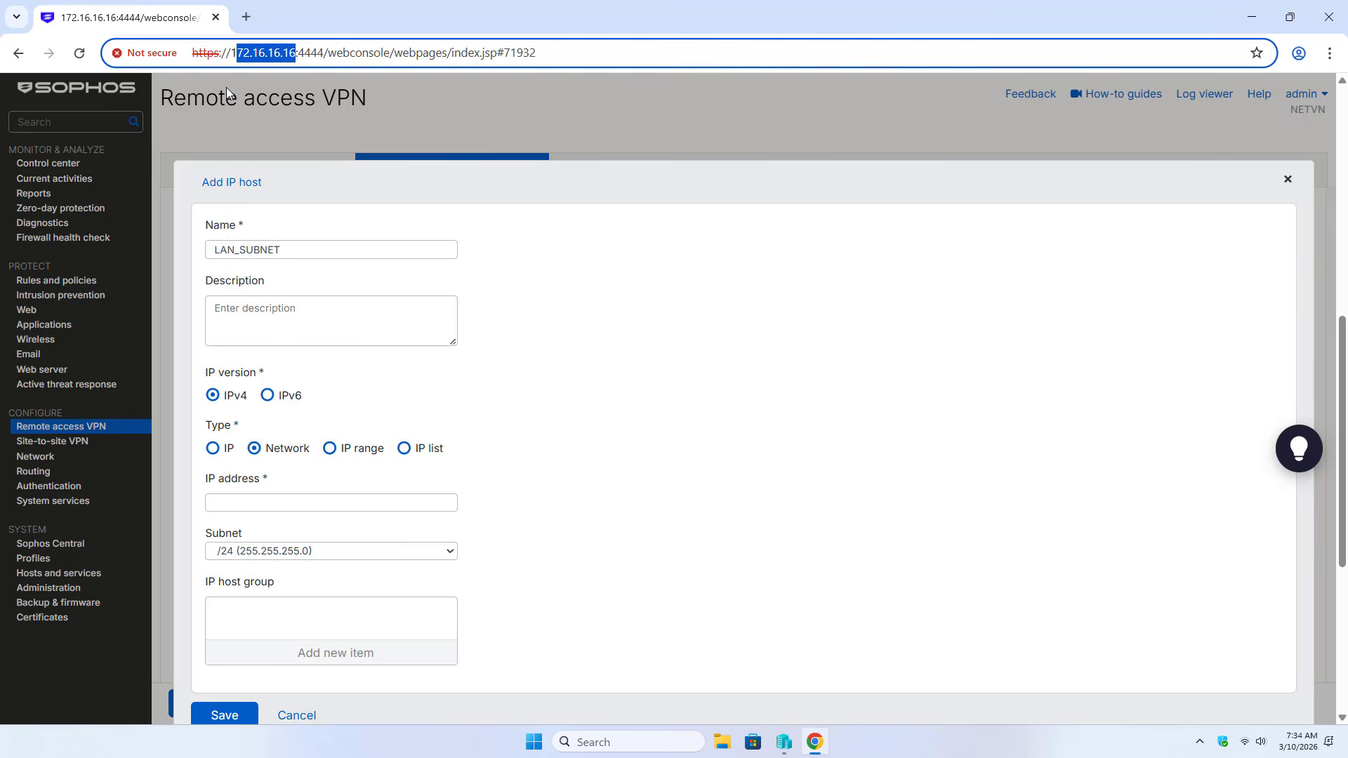
click(313, 499)
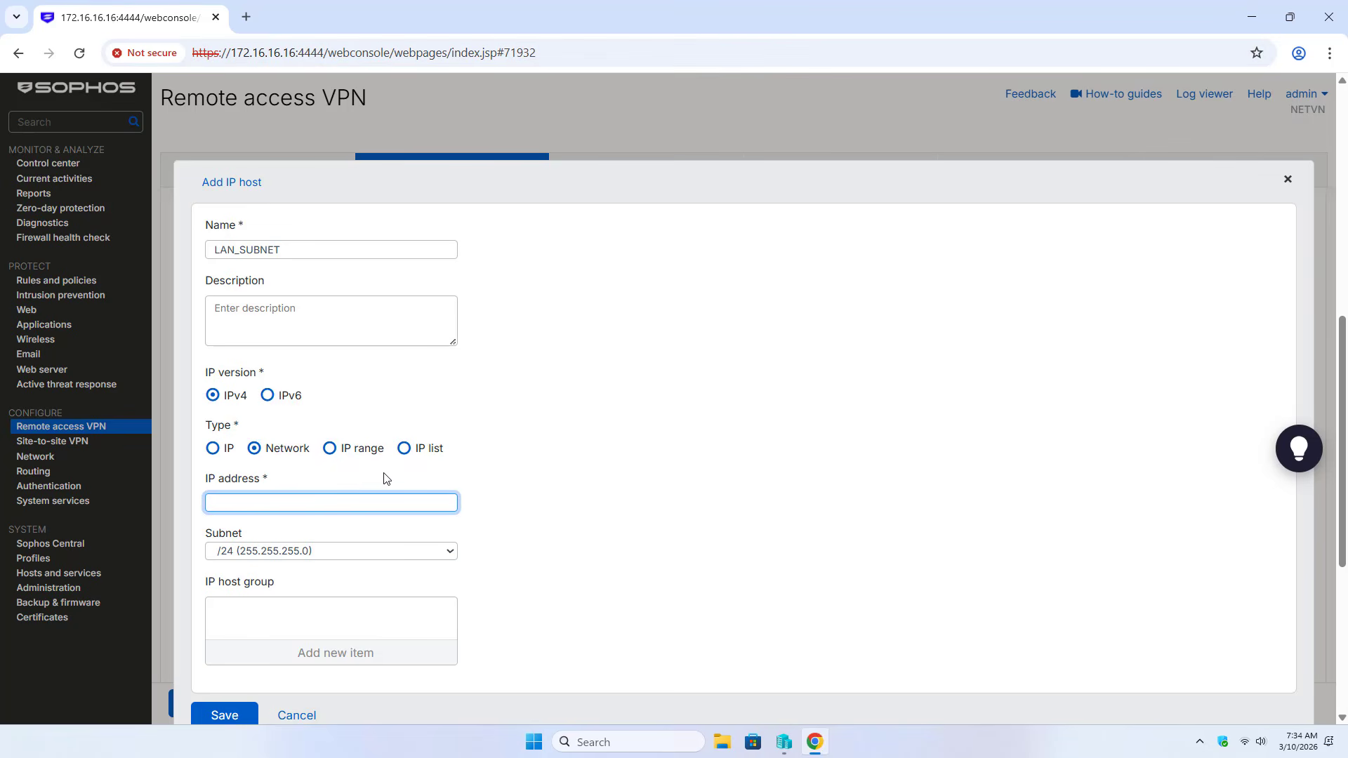
text(172.16.16.0)
drag(305, 503, 193, 513)
Save LAN_SUBNET and apply the SSL_VPN_Test policy, accepting the override warning
click(222, 715)
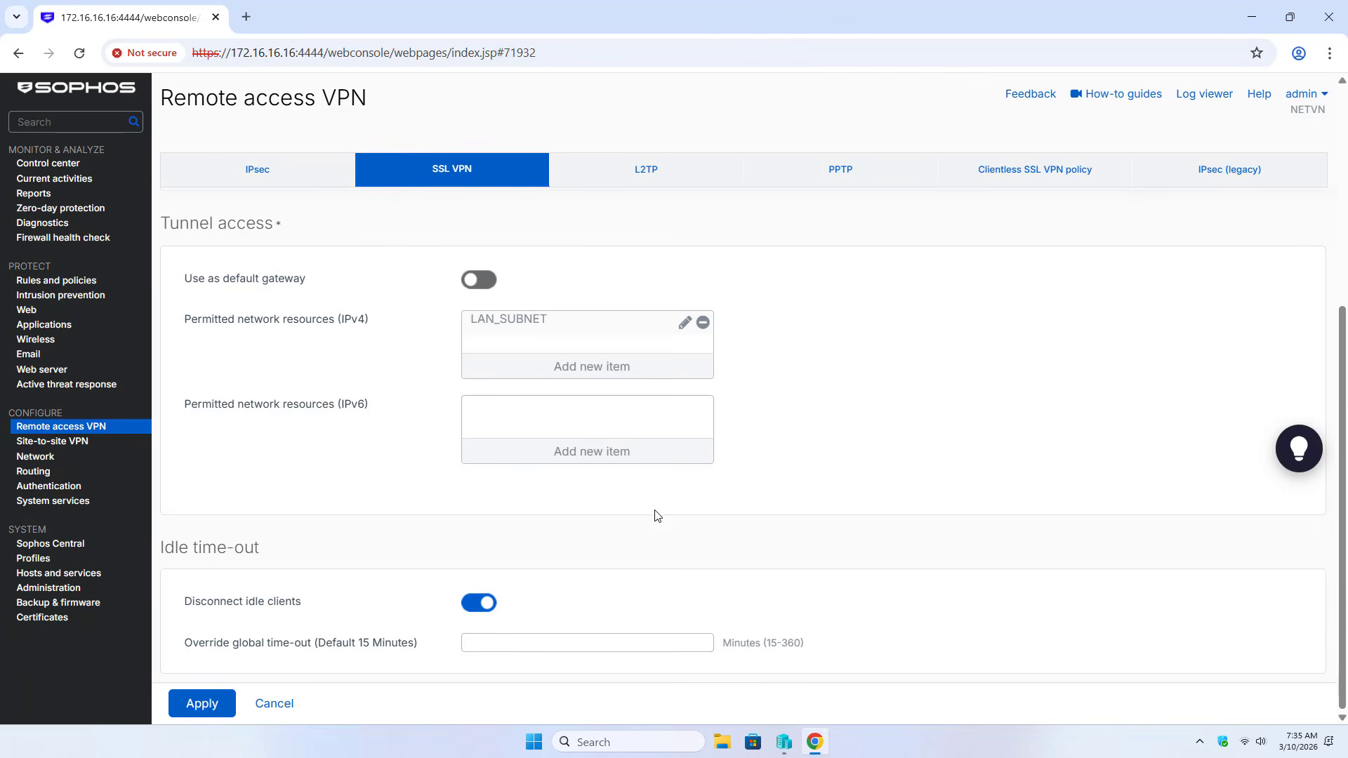
click(202, 706)
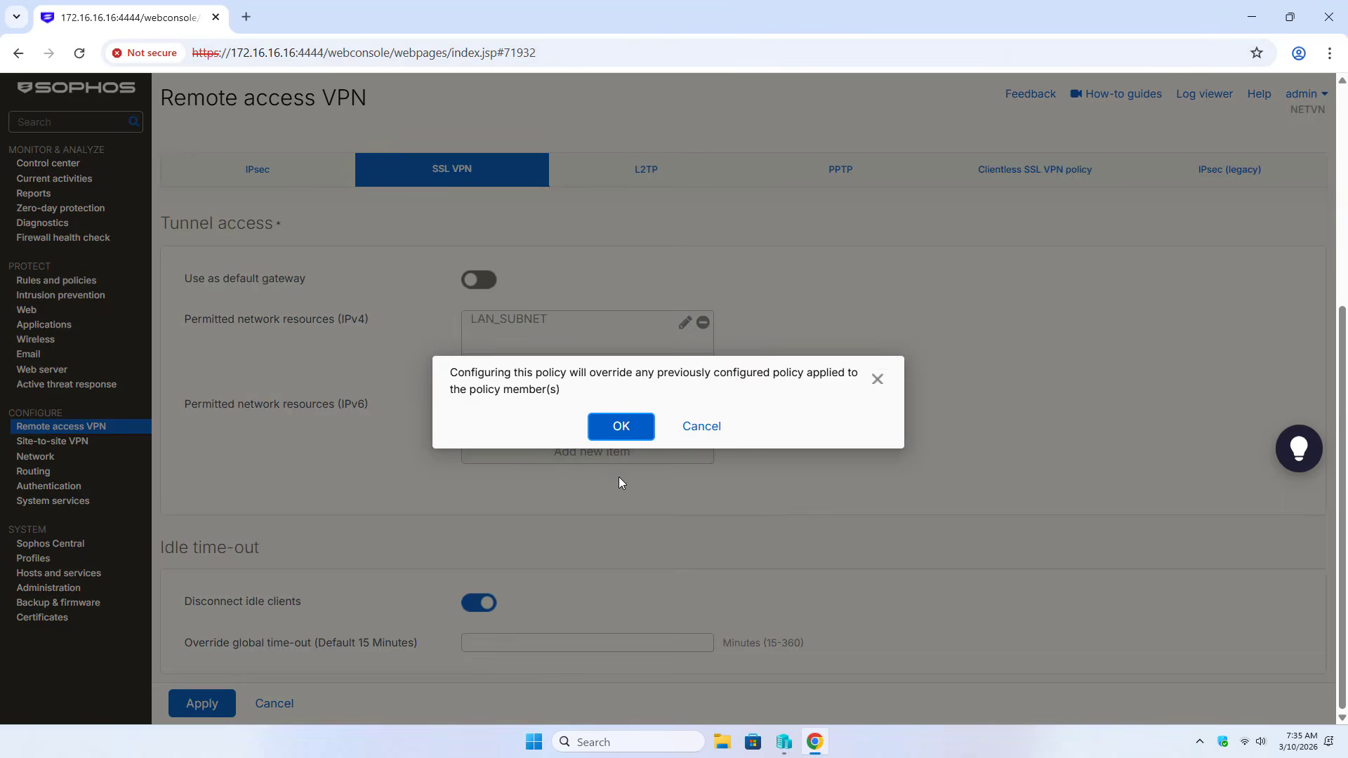
click(619, 437)
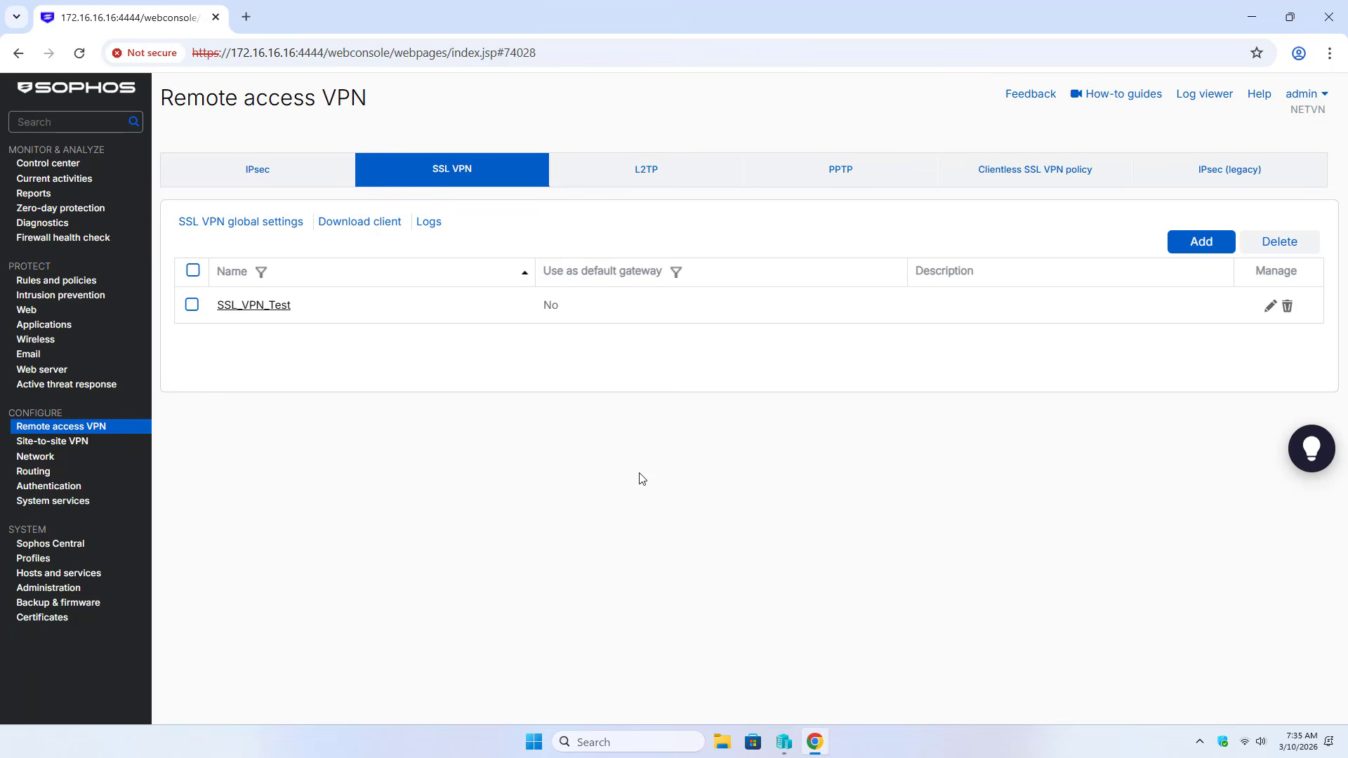
Start a new firewall rule named SSL_VPN_to_LAN with action Accept
click(69, 285)
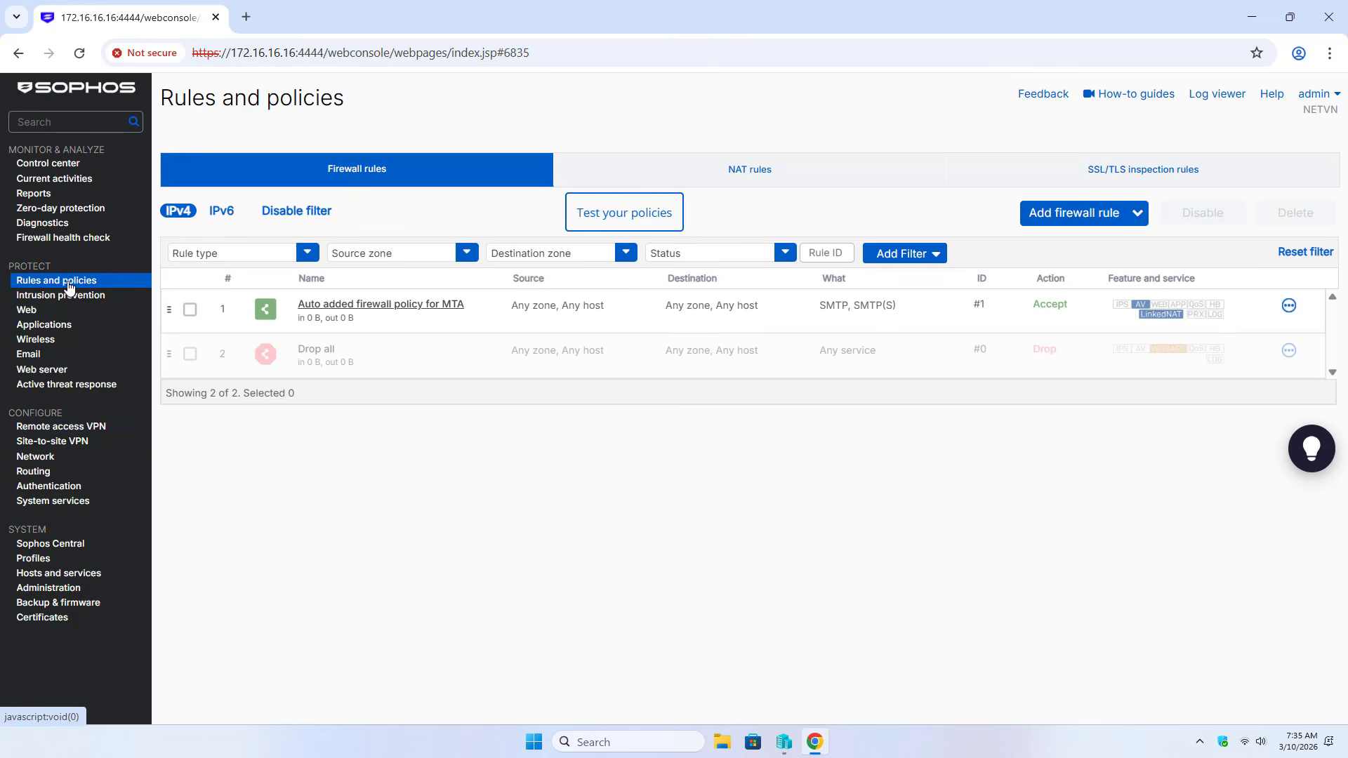
click(1137, 217)
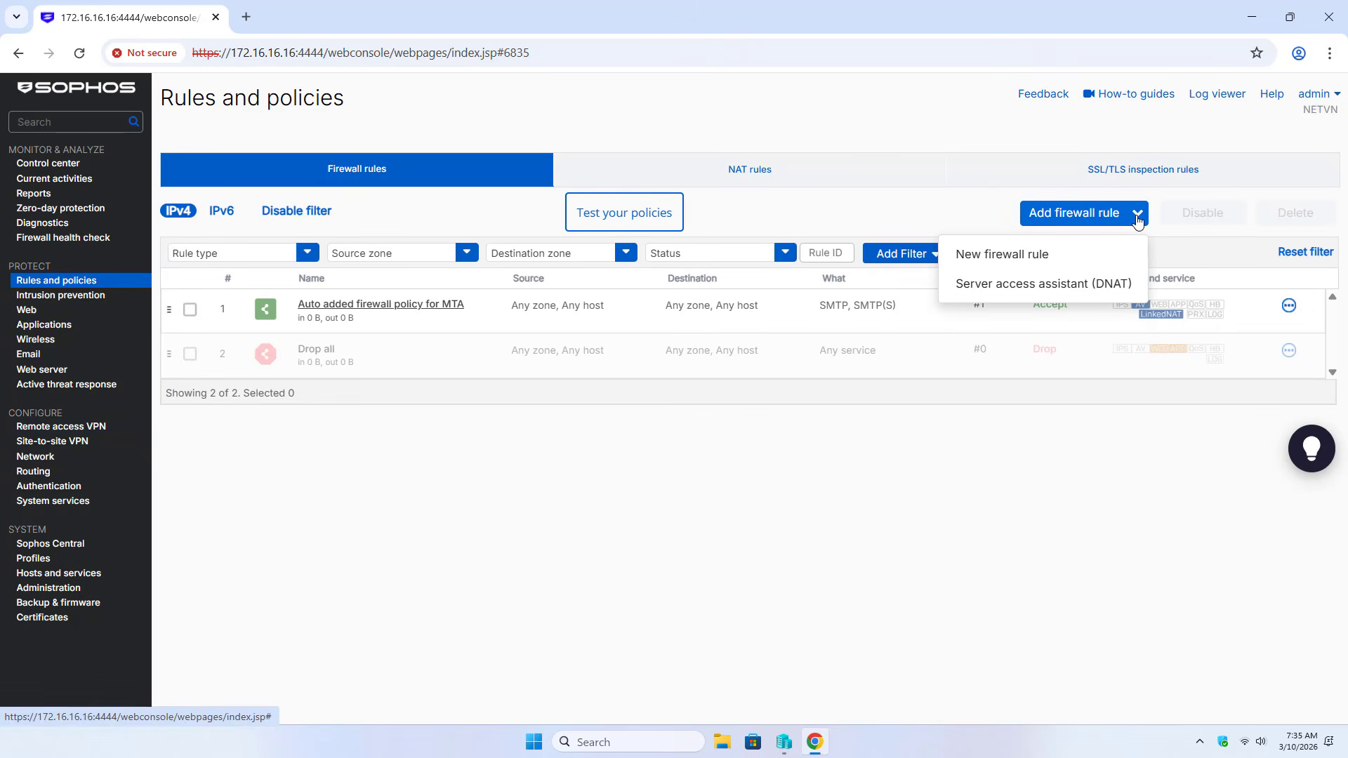
click(1007, 260)
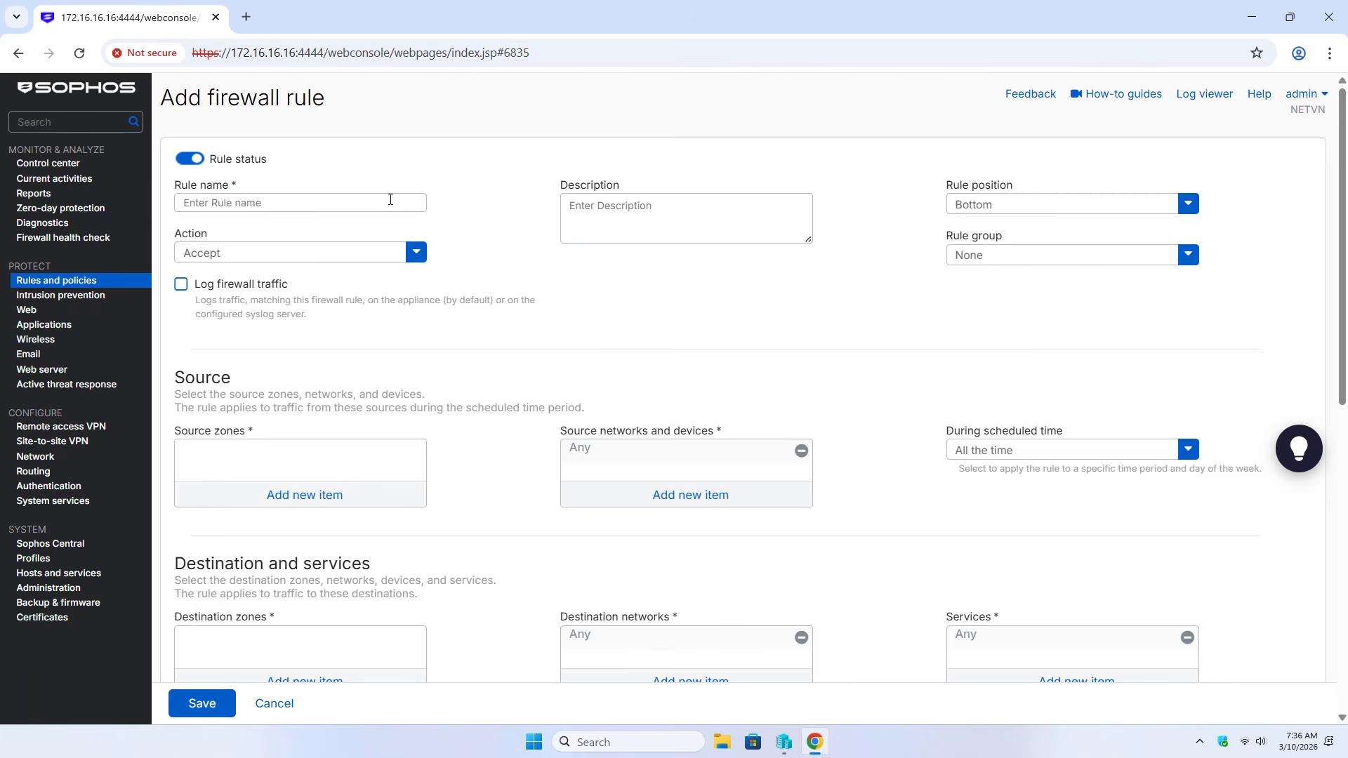
click(394, 198)
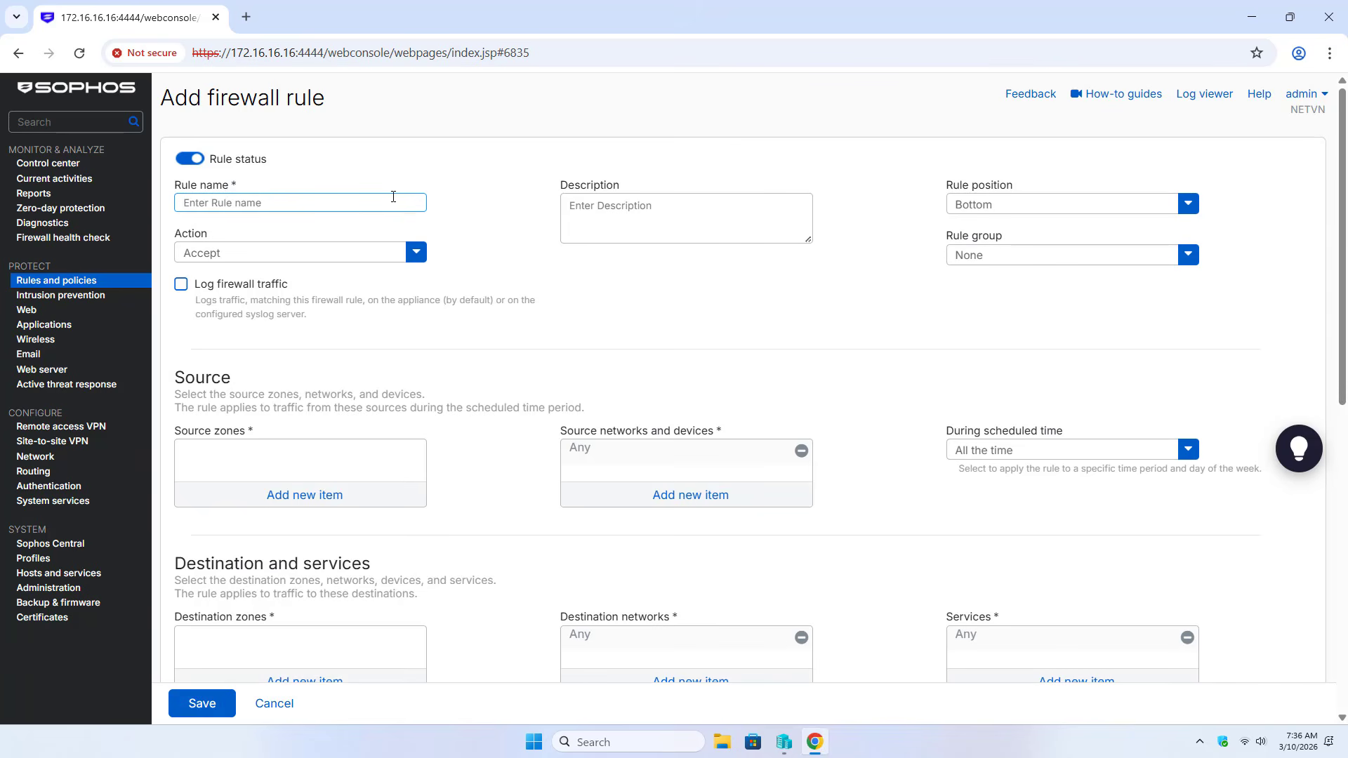
text(SSL_VPN_to_LAN)
click(291, 262)
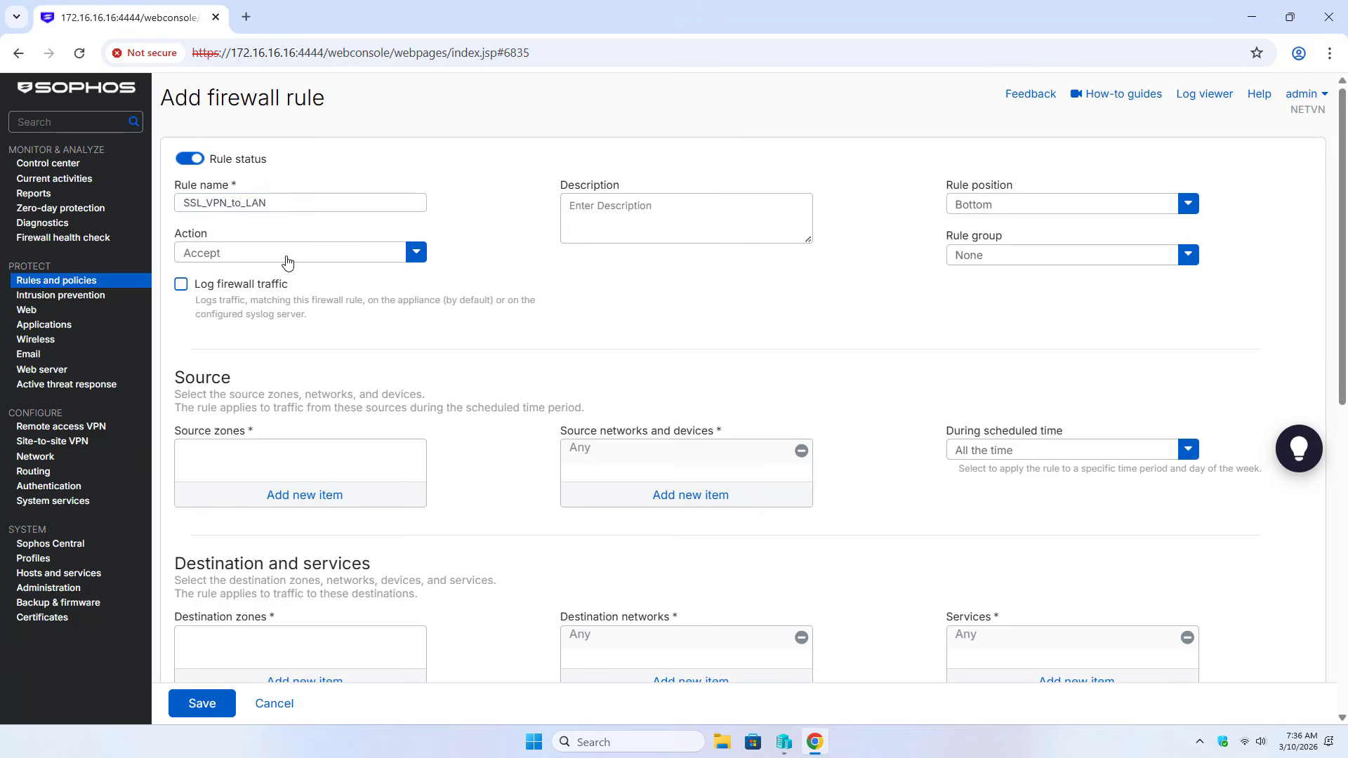
click(264, 280)
Place the rule at the top, log its traffic, and set source zone VPN
click(972, 205)
click(976, 241)
click(181, 285)
click(302, 494)
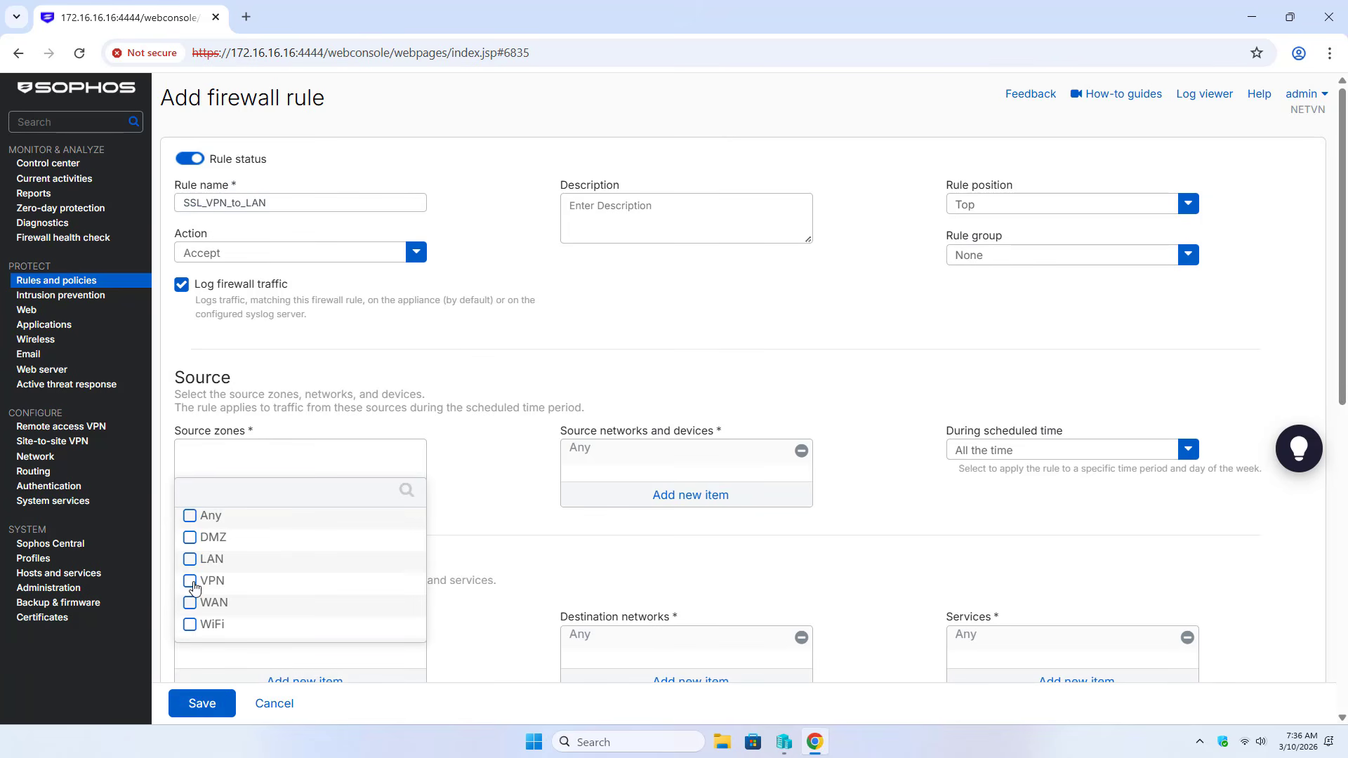
click(190, 582)
click(314, 655)
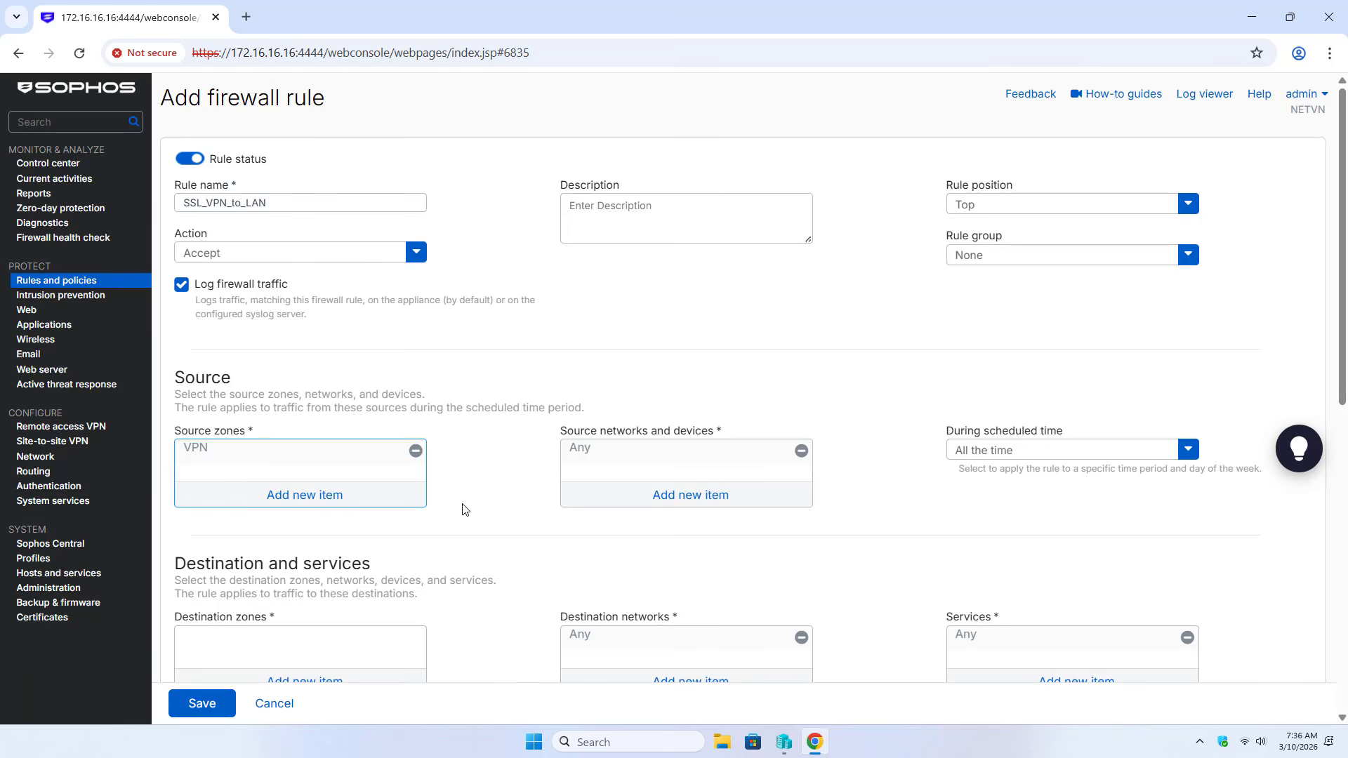
scroll(463, 509, down, 3)
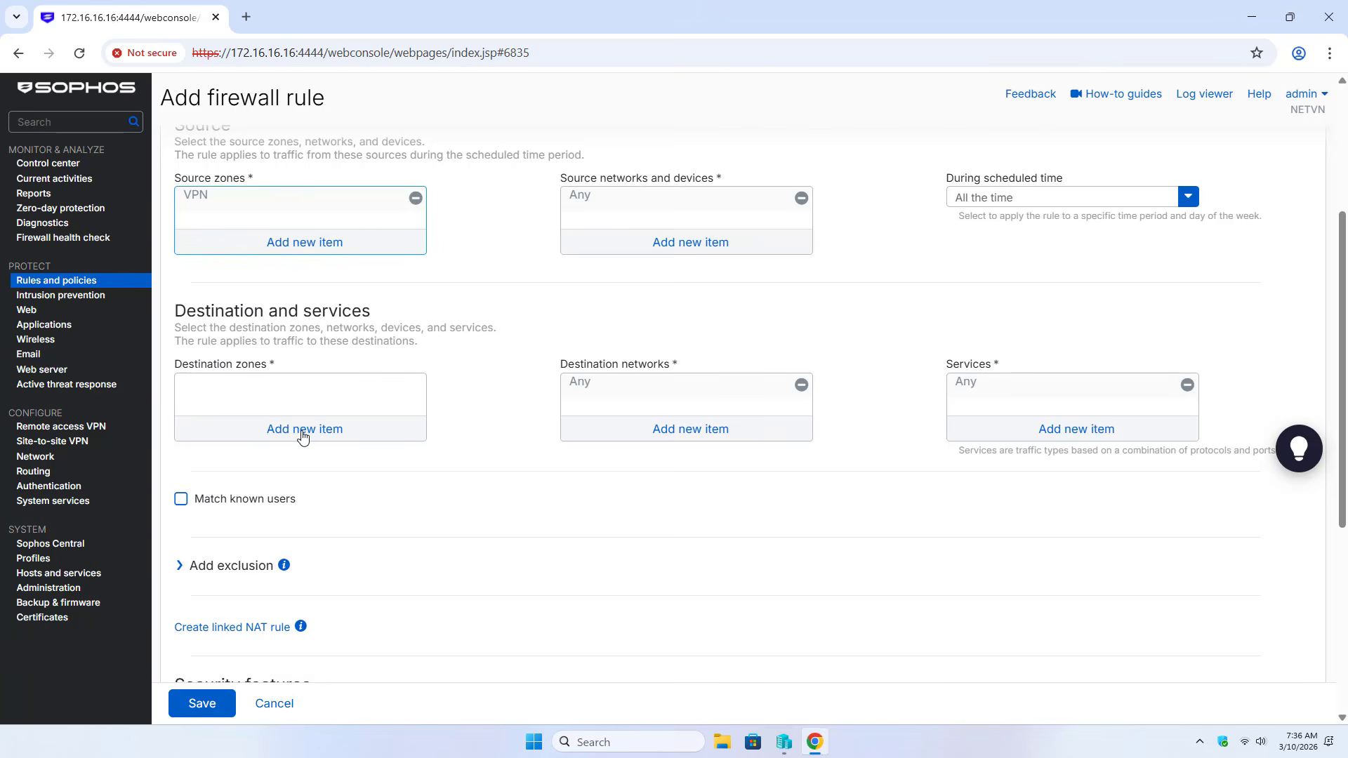
Set the rule's destination zone to LAN
click(305, 429)
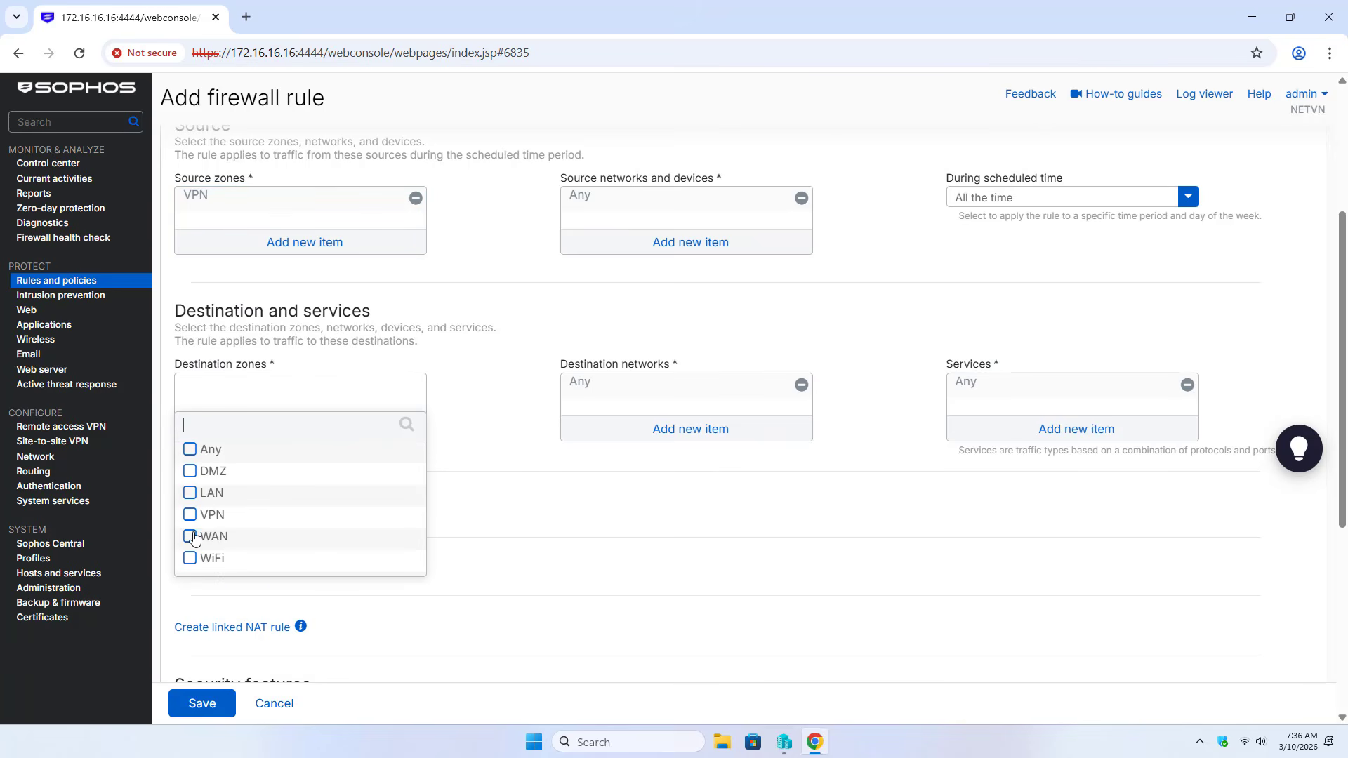
click(190, 494)
click(253, 589)
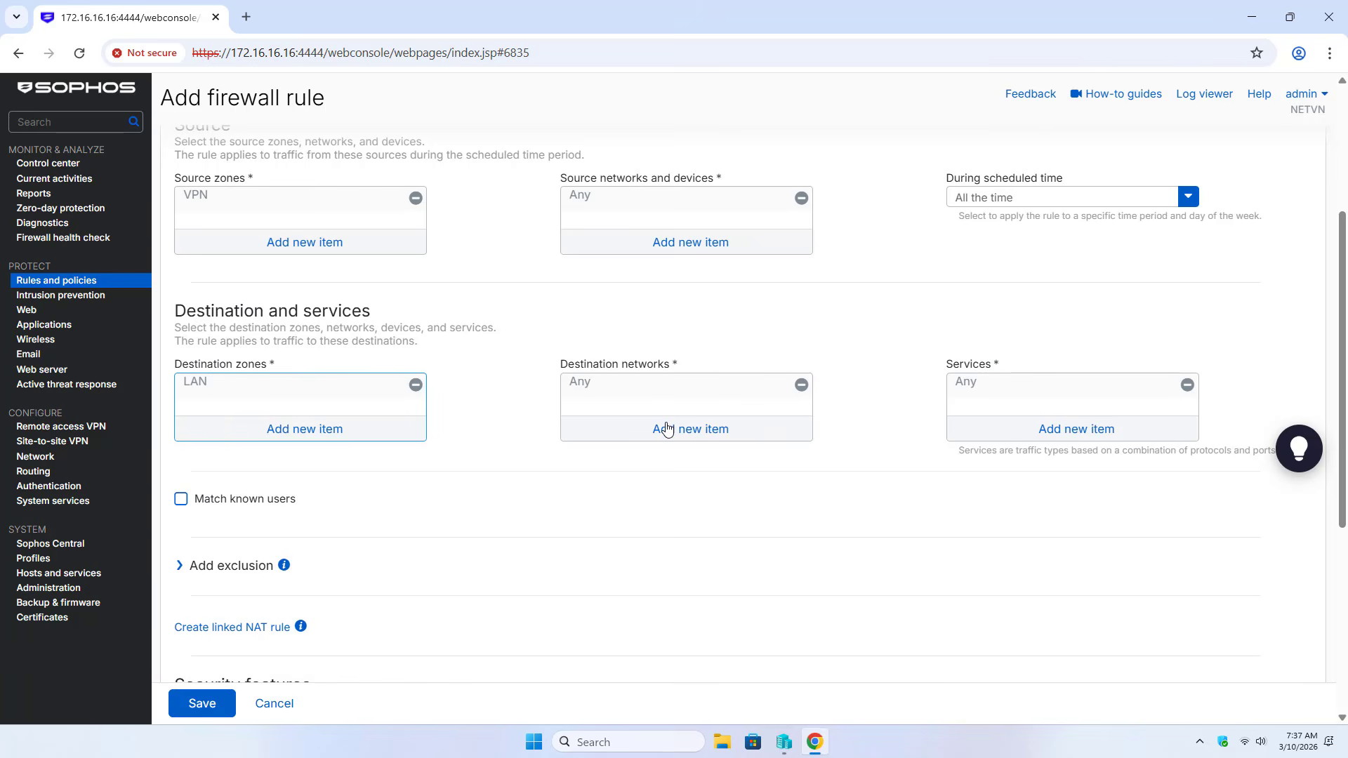
Replace Any with LAN_SUBNET as destination network and save the rule
click(666, 428)
scroll(665, 431, down, 1)
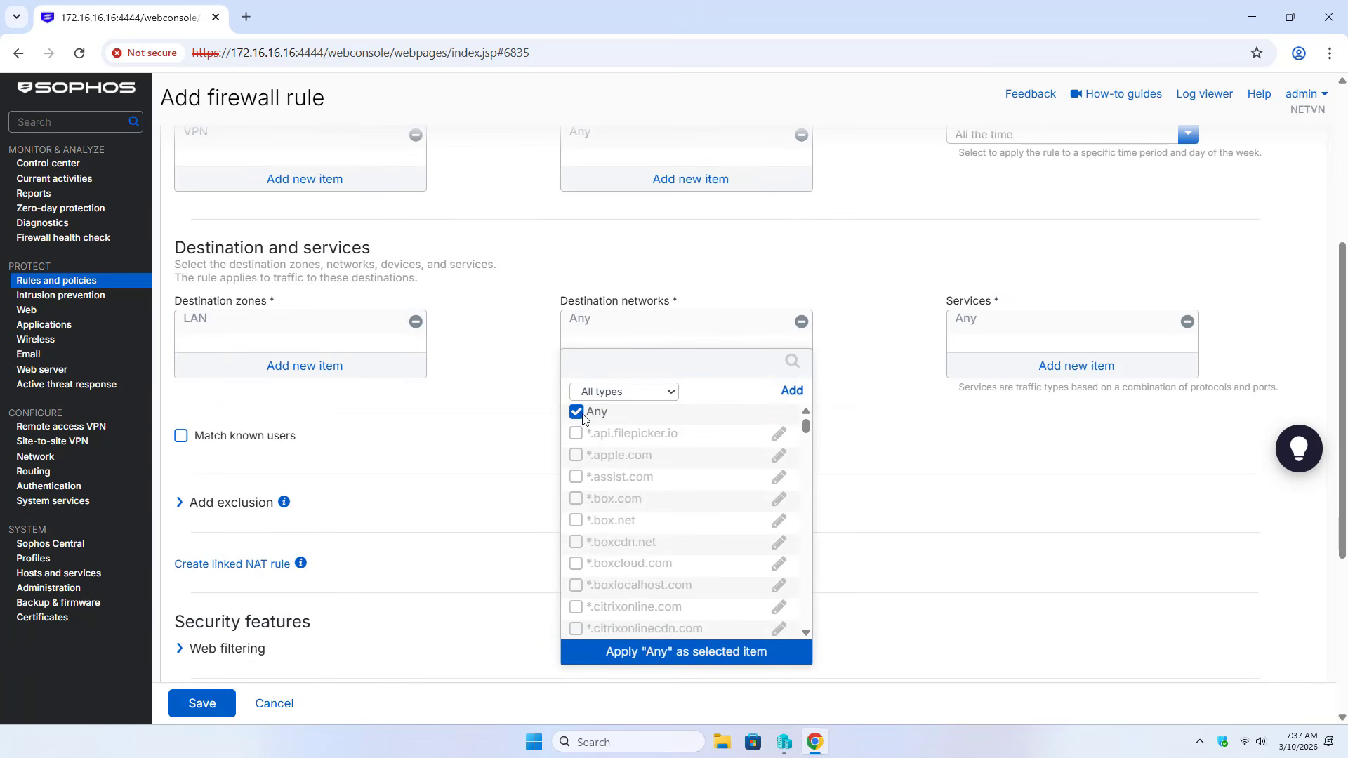
click(576, 413)
click(622, 391)
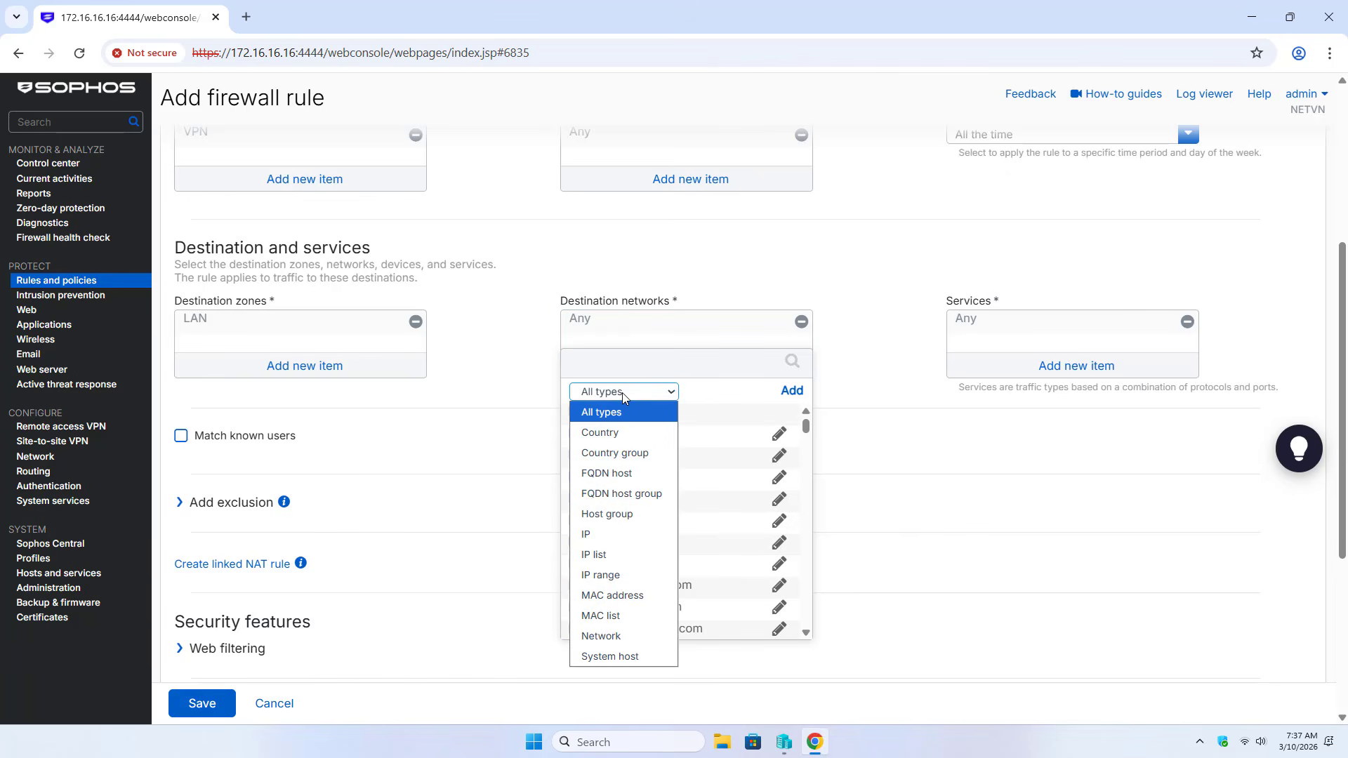
click(603, 636)
click(576, 436)
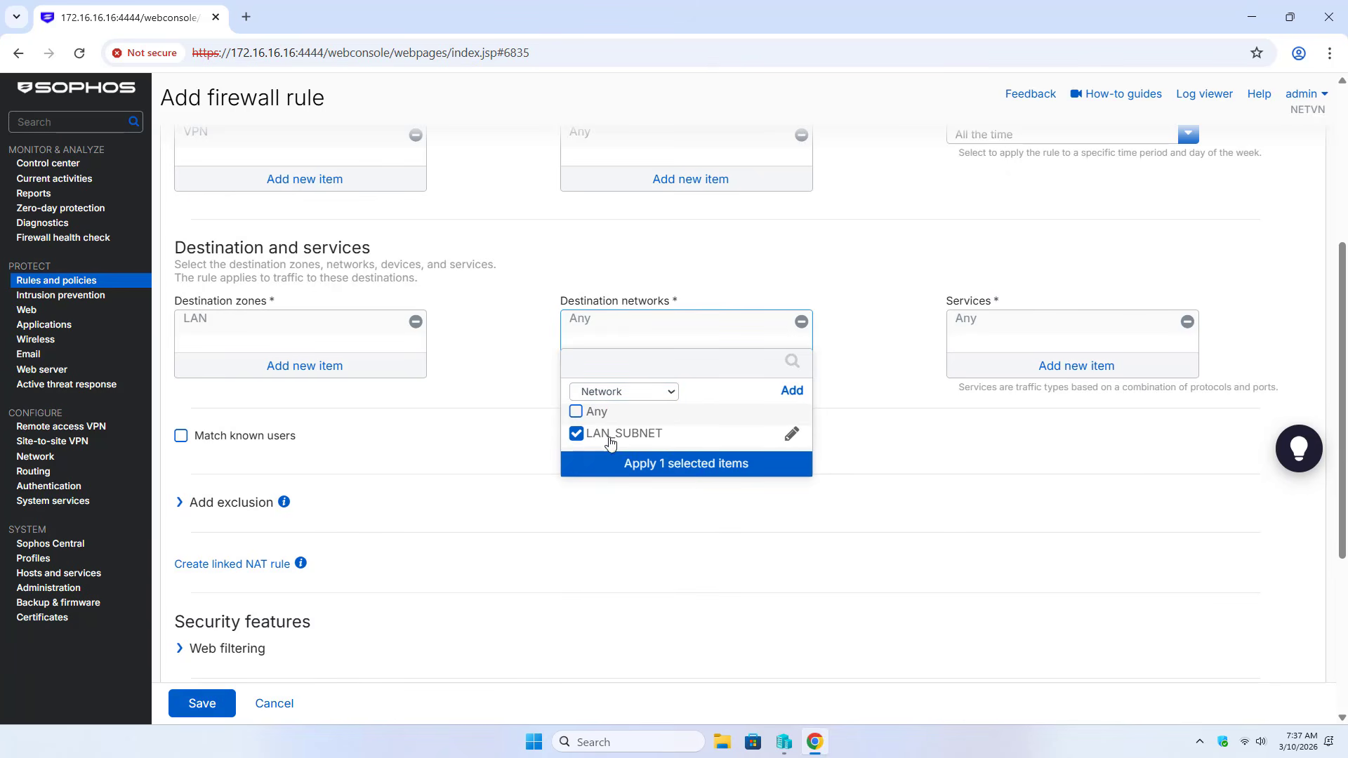
click(685, 469)
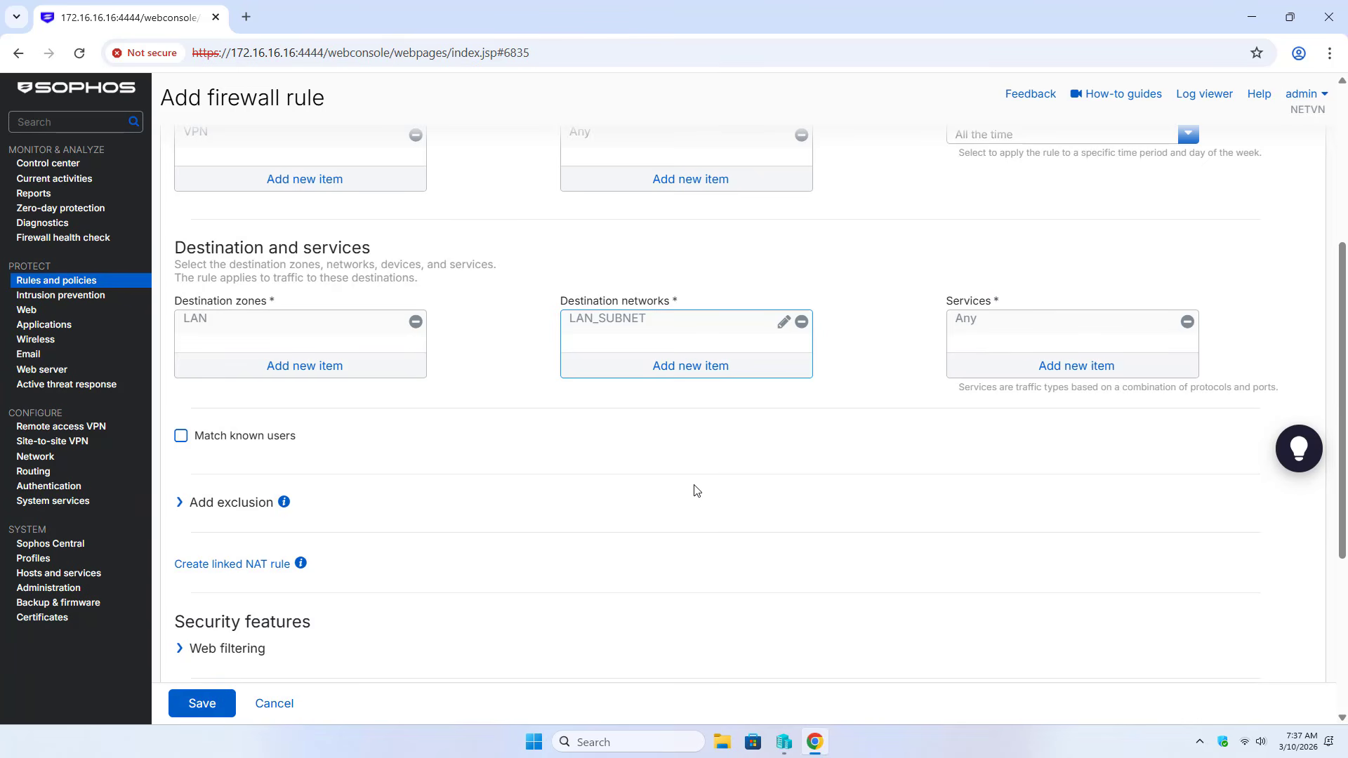
click(211, 707)
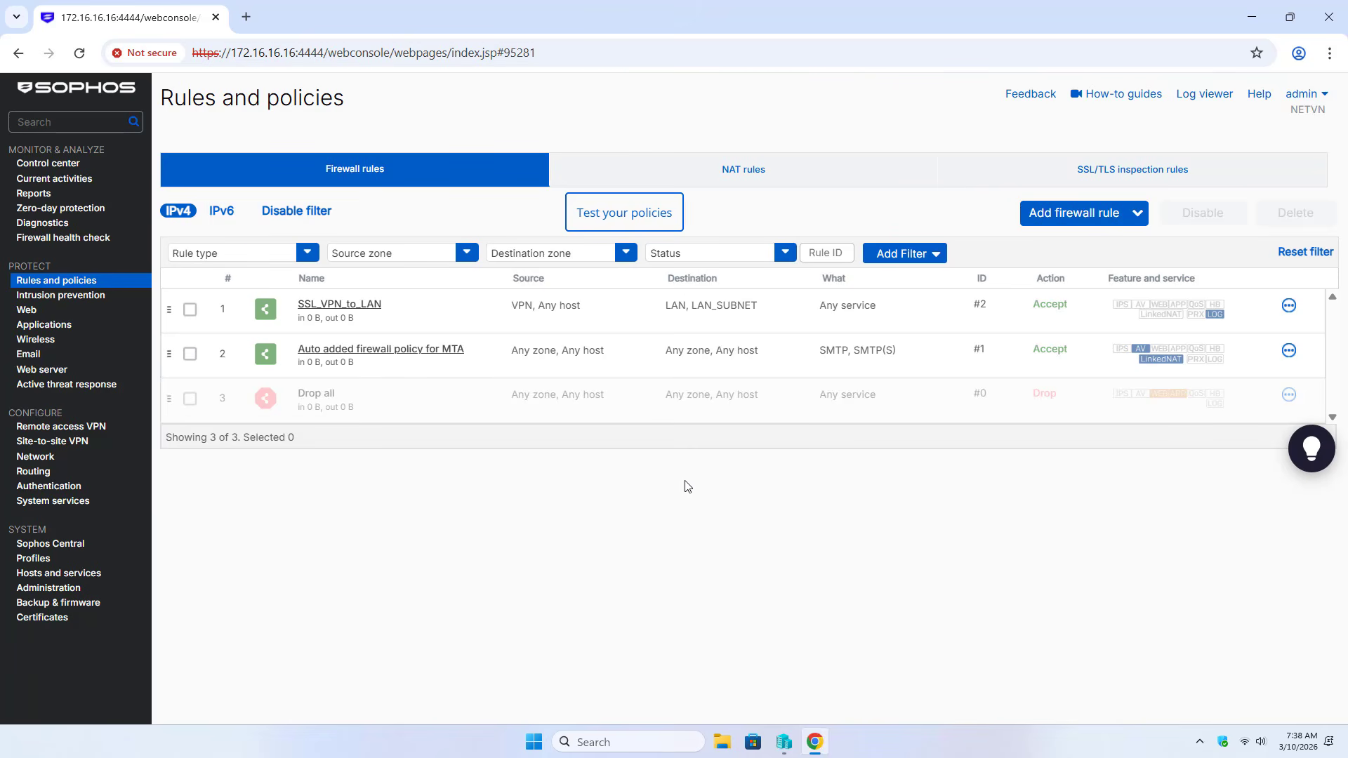
In Device access, allow SSL VPN from WAN and VPN Portal from LAN, WAN and VPN
click(55, 592)
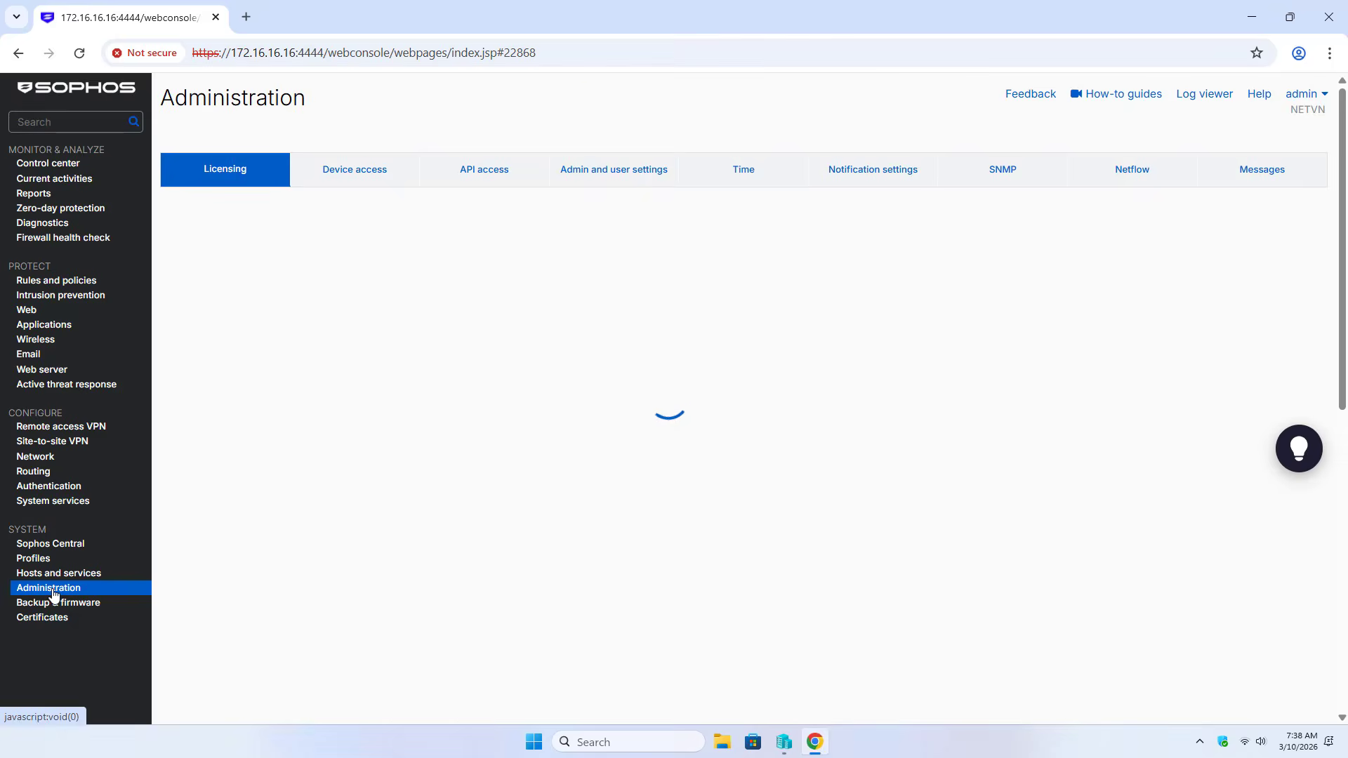
click(353, 175)
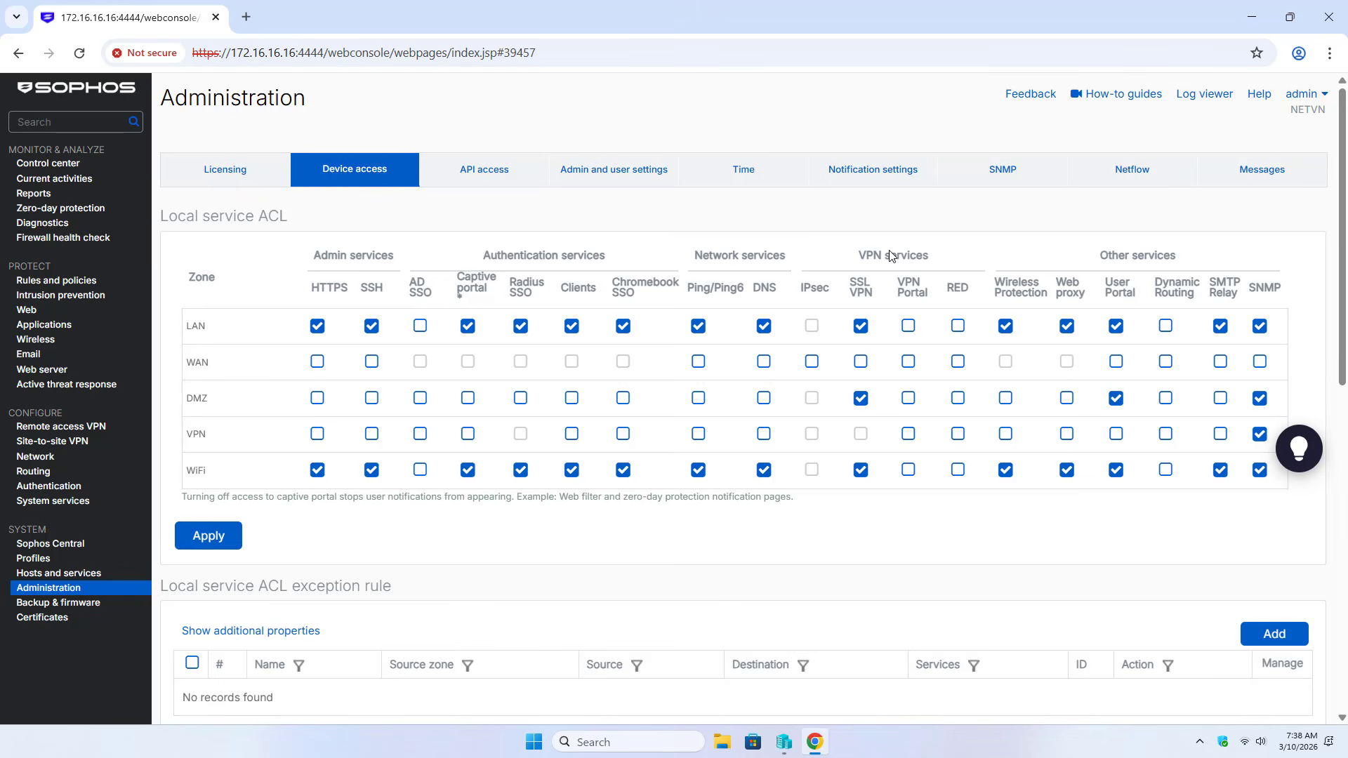
click(861, 362)
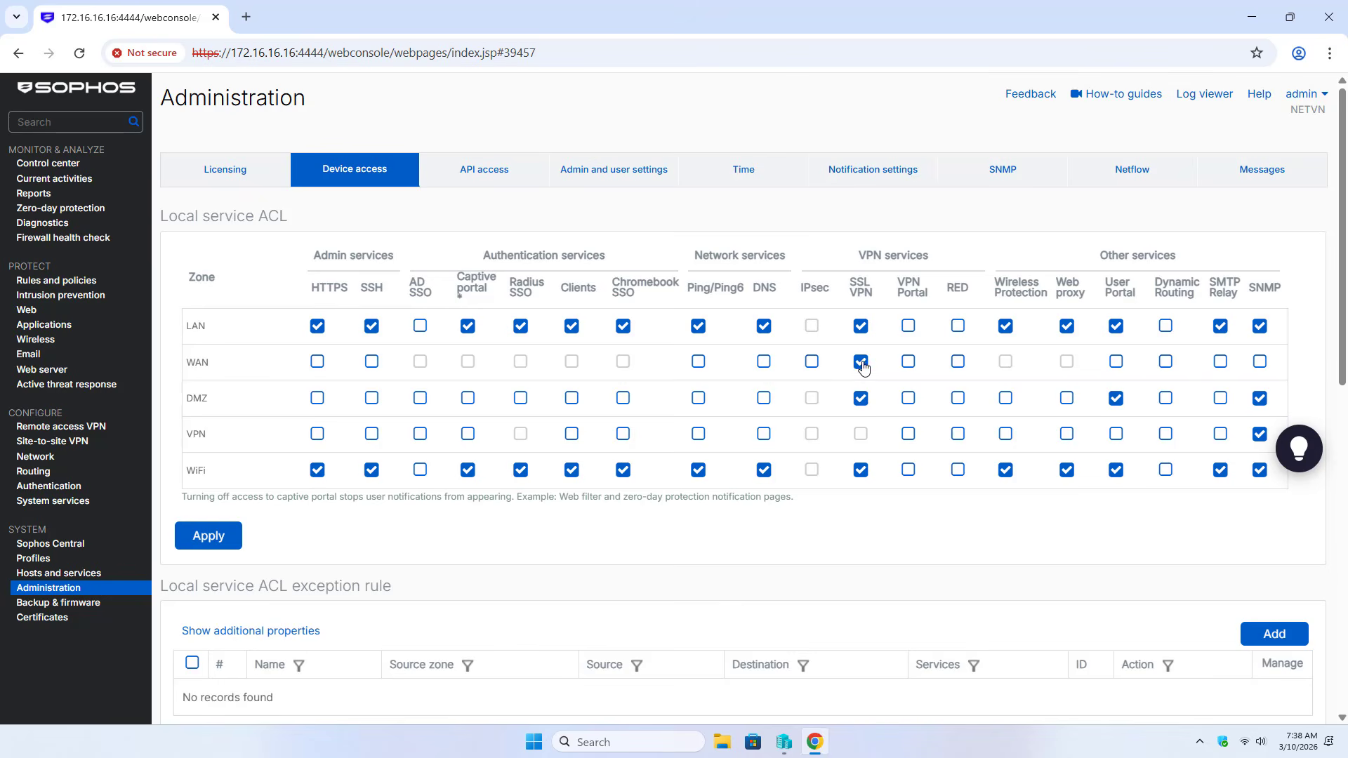
click(908, 326)
click(909, 363)
click(911, 436)
Allow Ping/Ping6 and DNS from VPN, apply the ACL, and check VPN portal HTTPS port 443
click(698, 435)
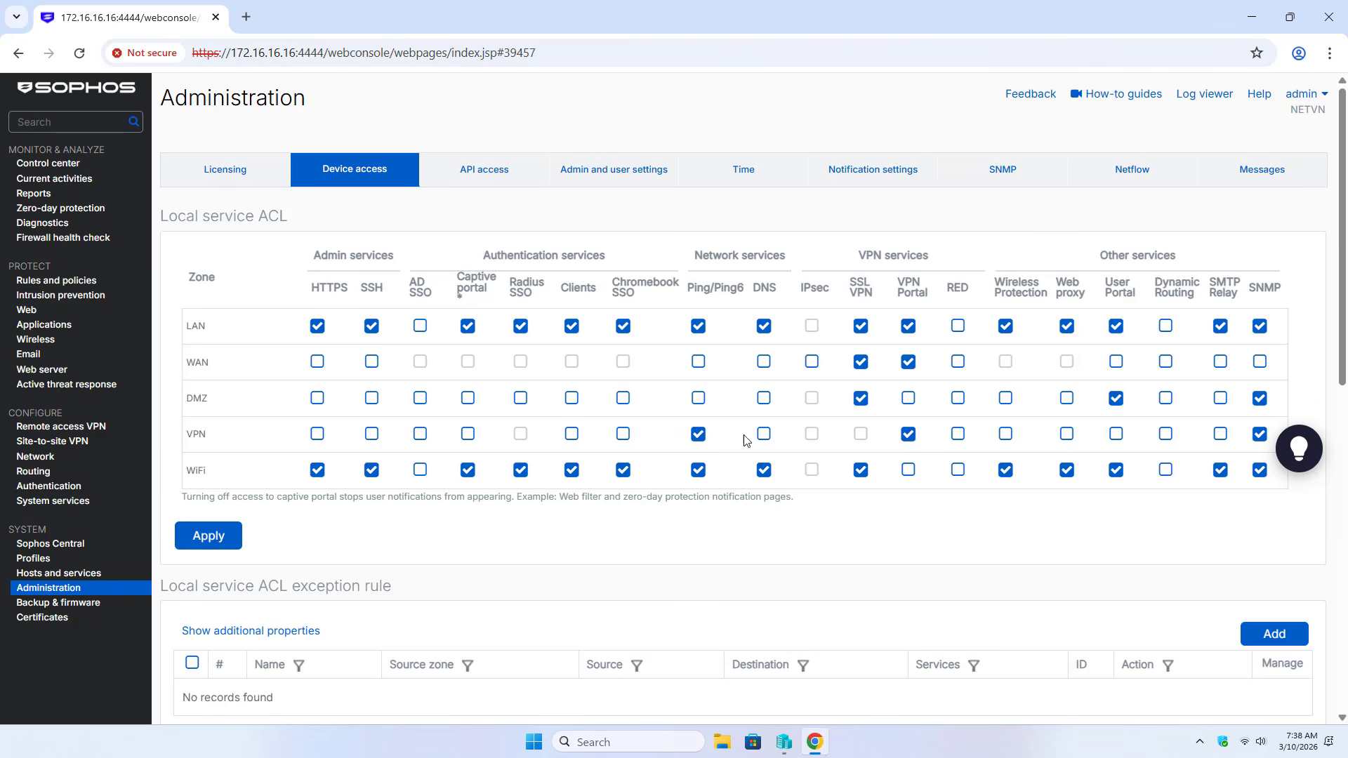
click(766, 435)
click(219, 540)
click(623, 410)
click(595, 180)
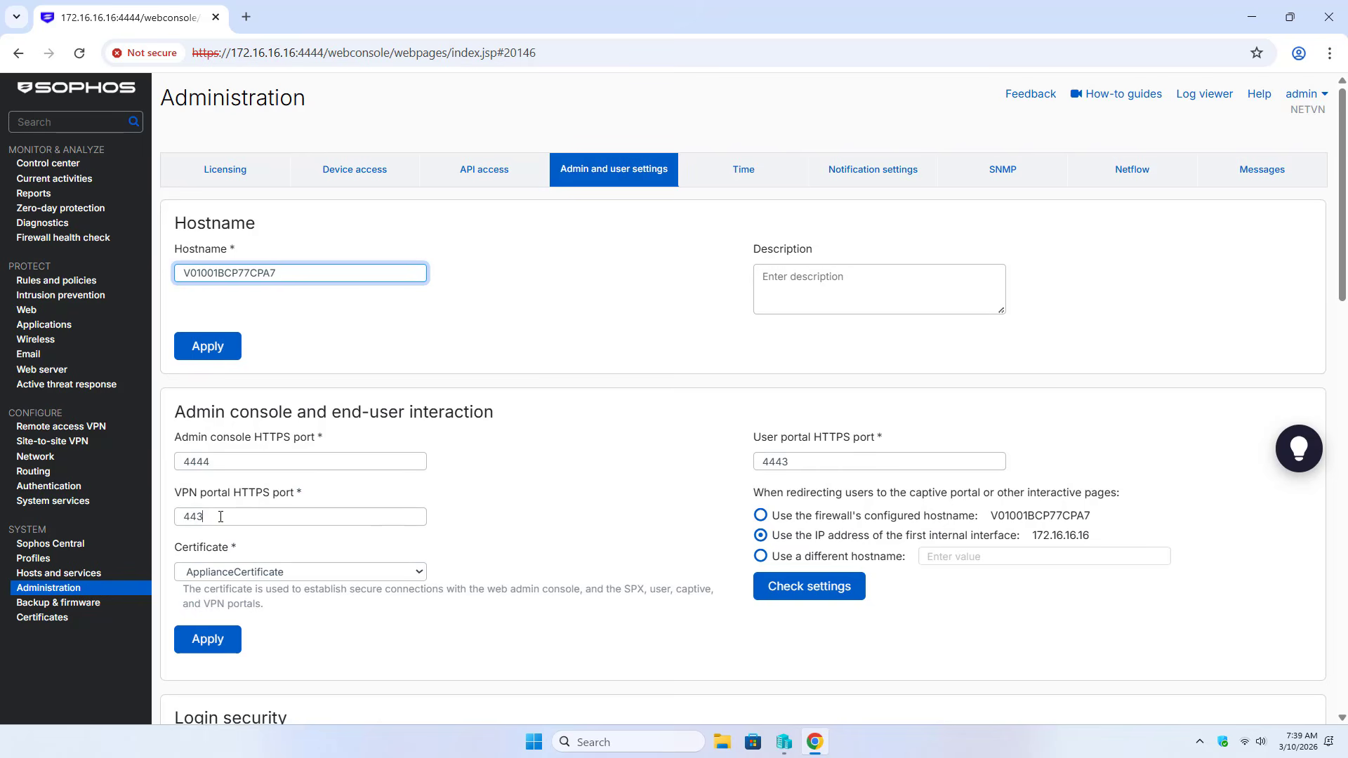
drag(220, 517, 183, 515)
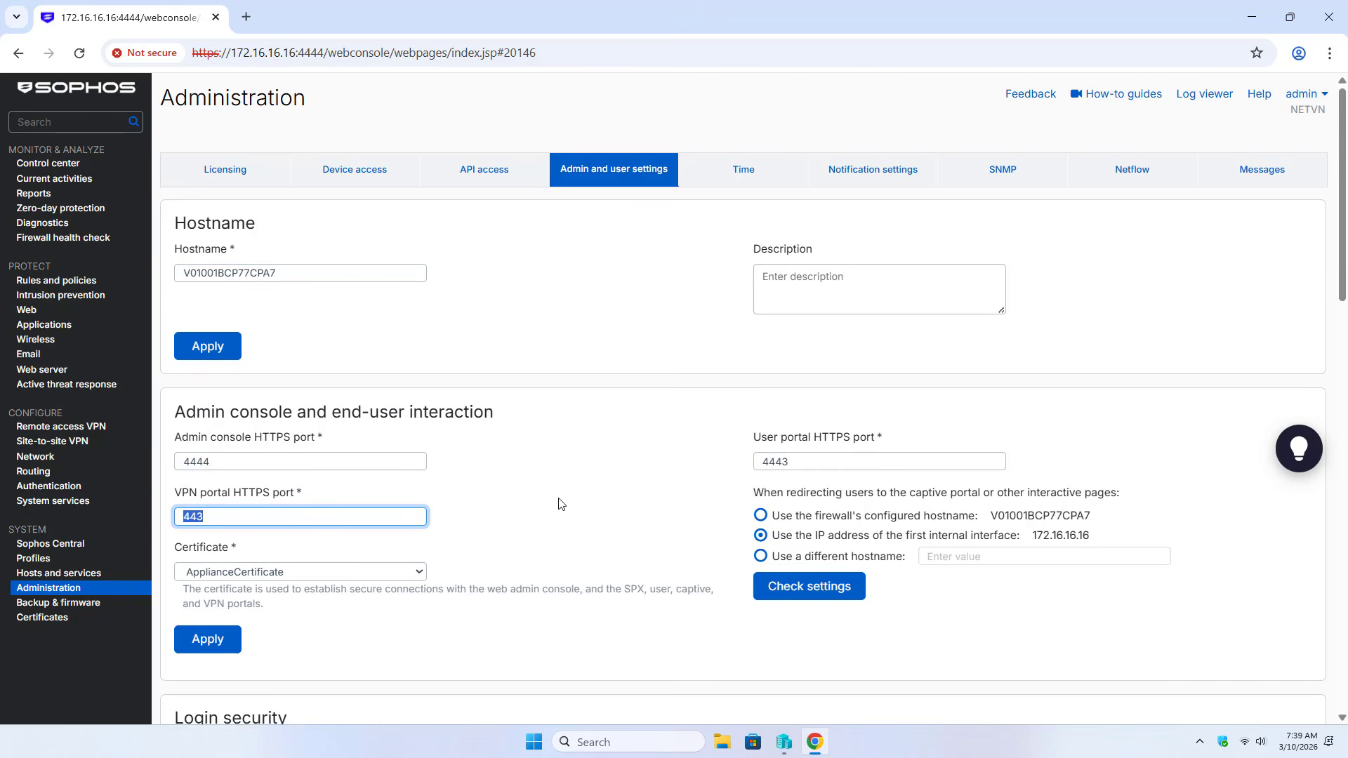
click(246, 17)
text(17)
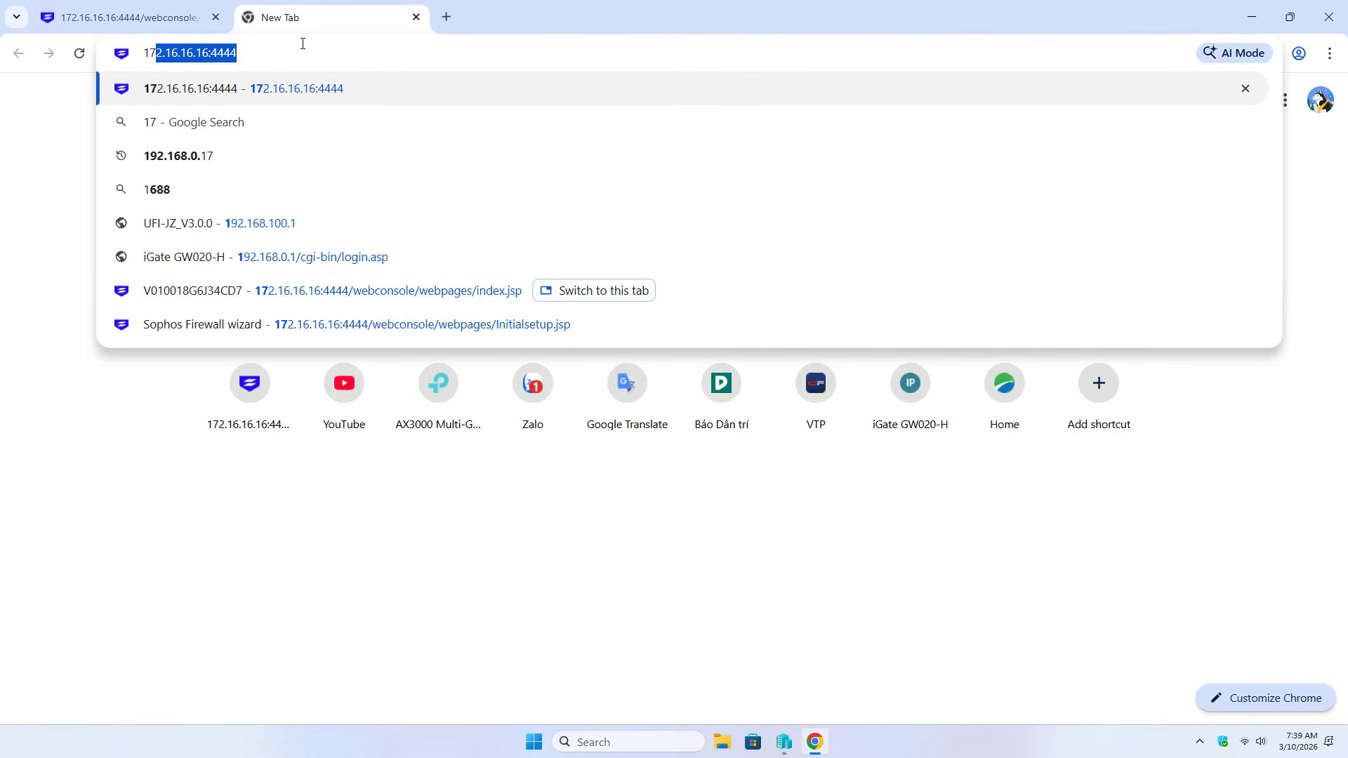
text(2.16)
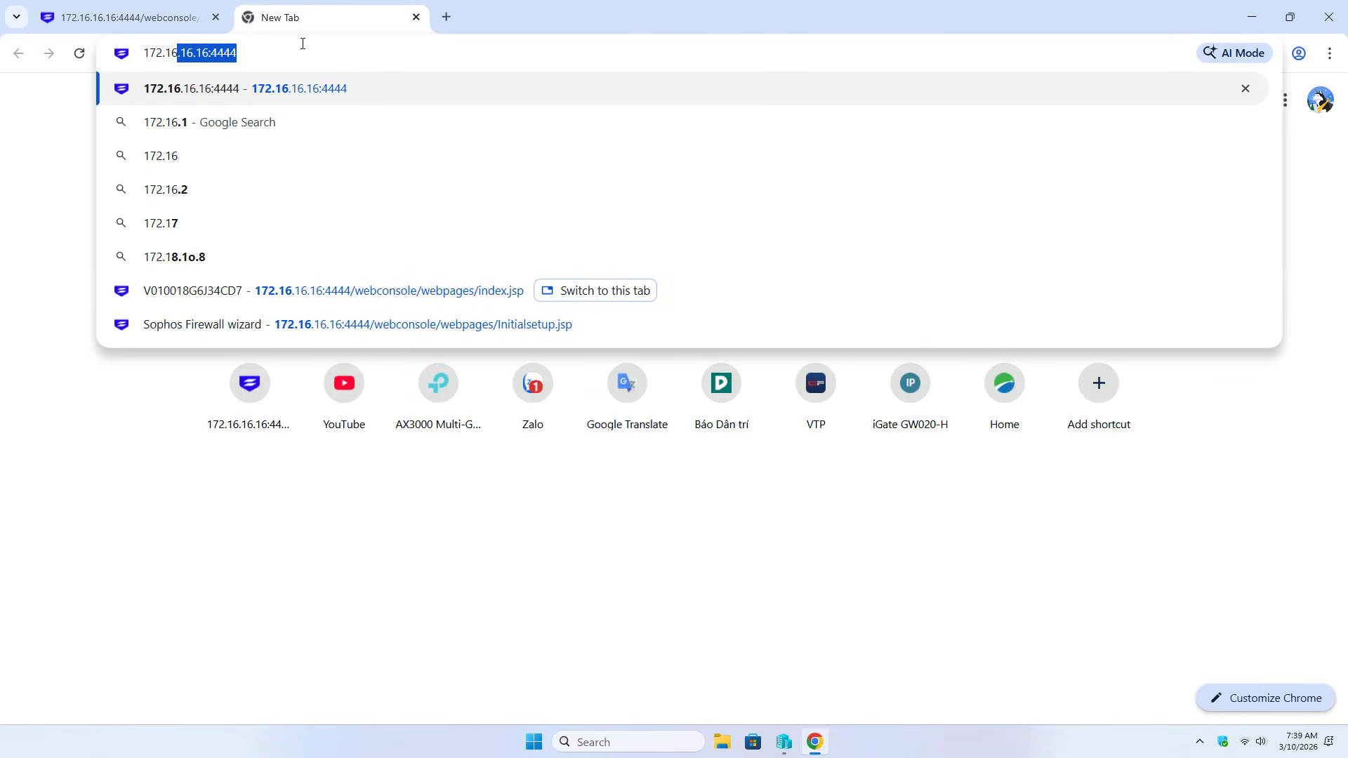
text(.16.16:4444)
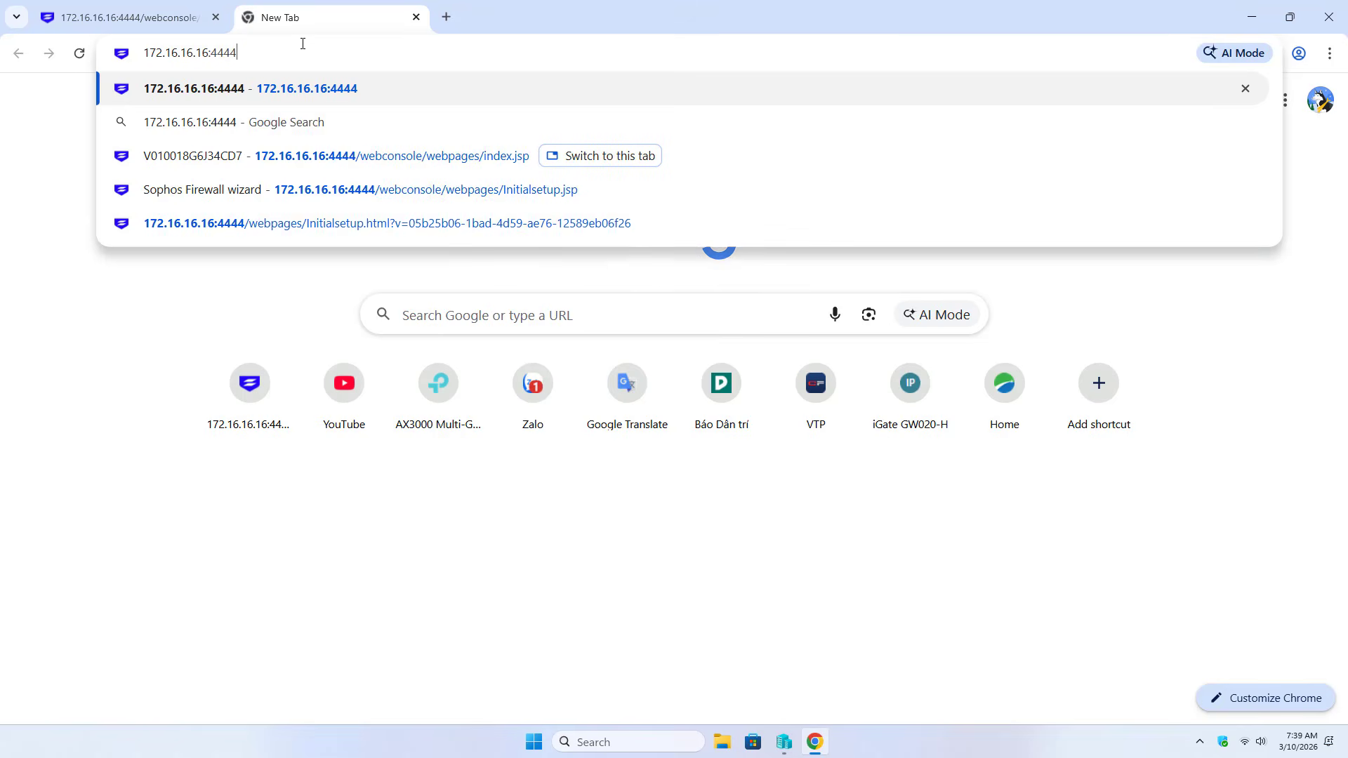
key(BackSpace)
key(BackSpace)
text(3)
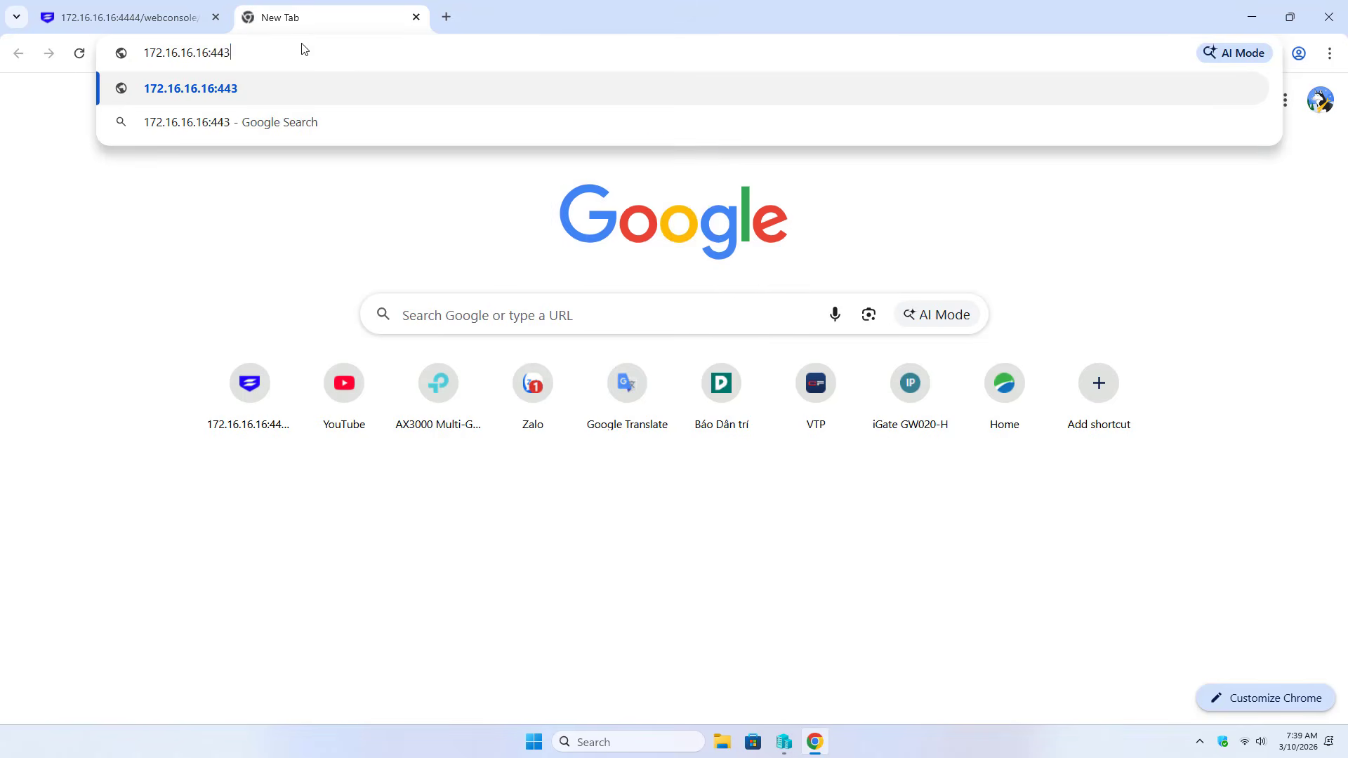
key(Return)
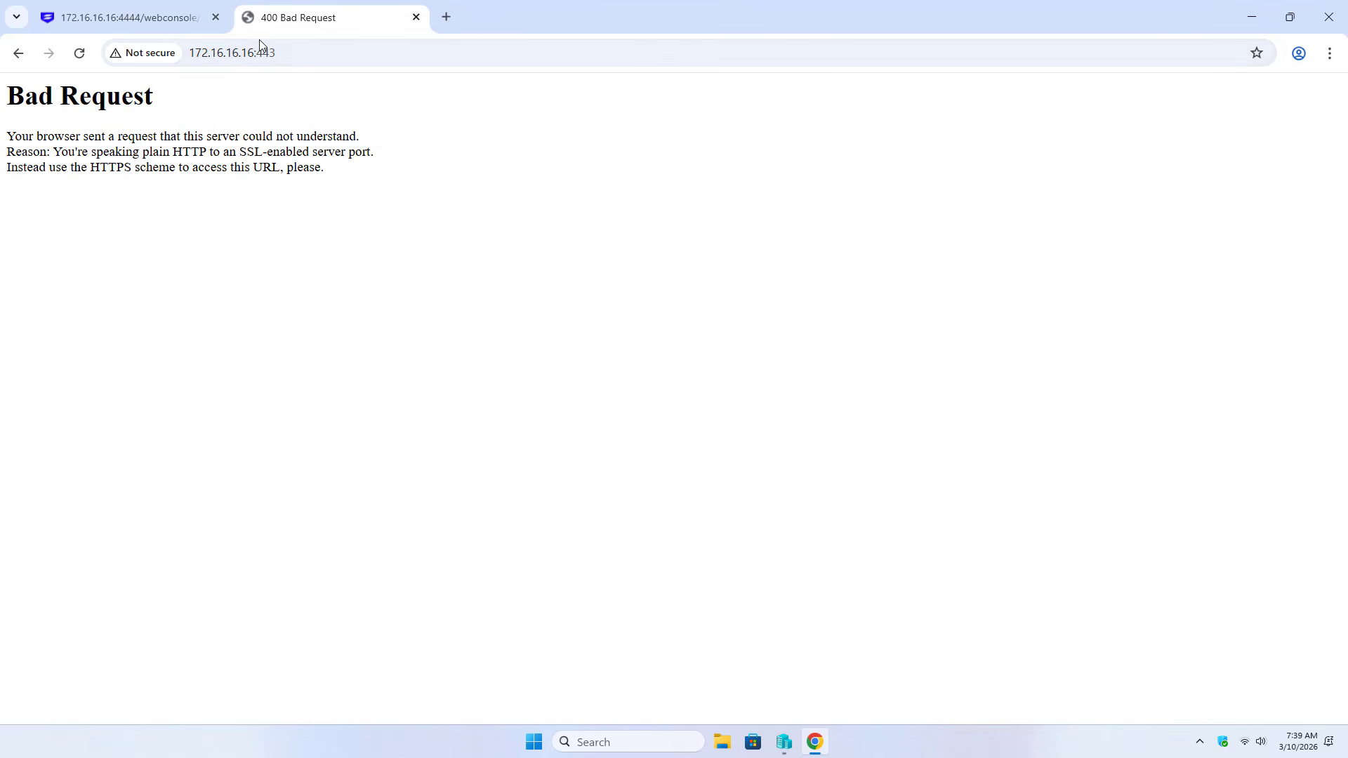
click(144, 56)
click(145, 55)
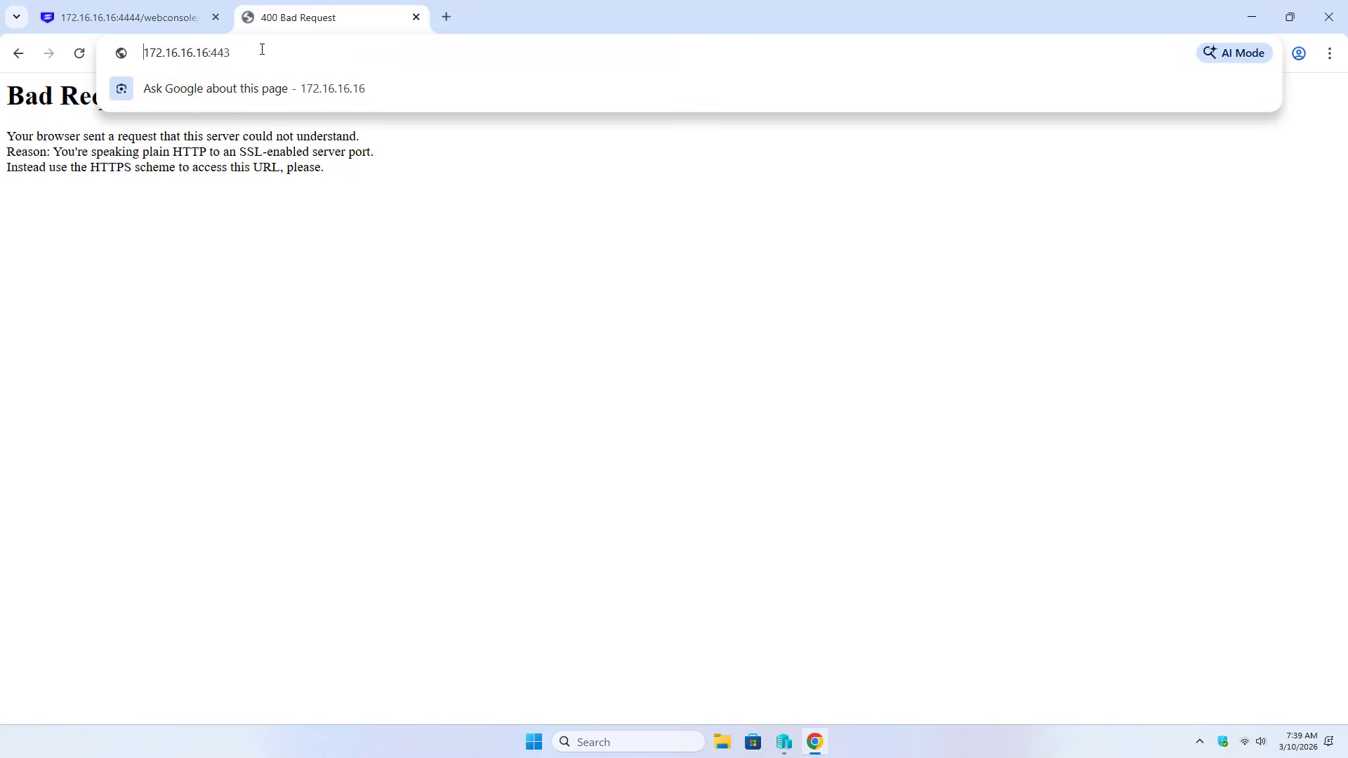
text(https)
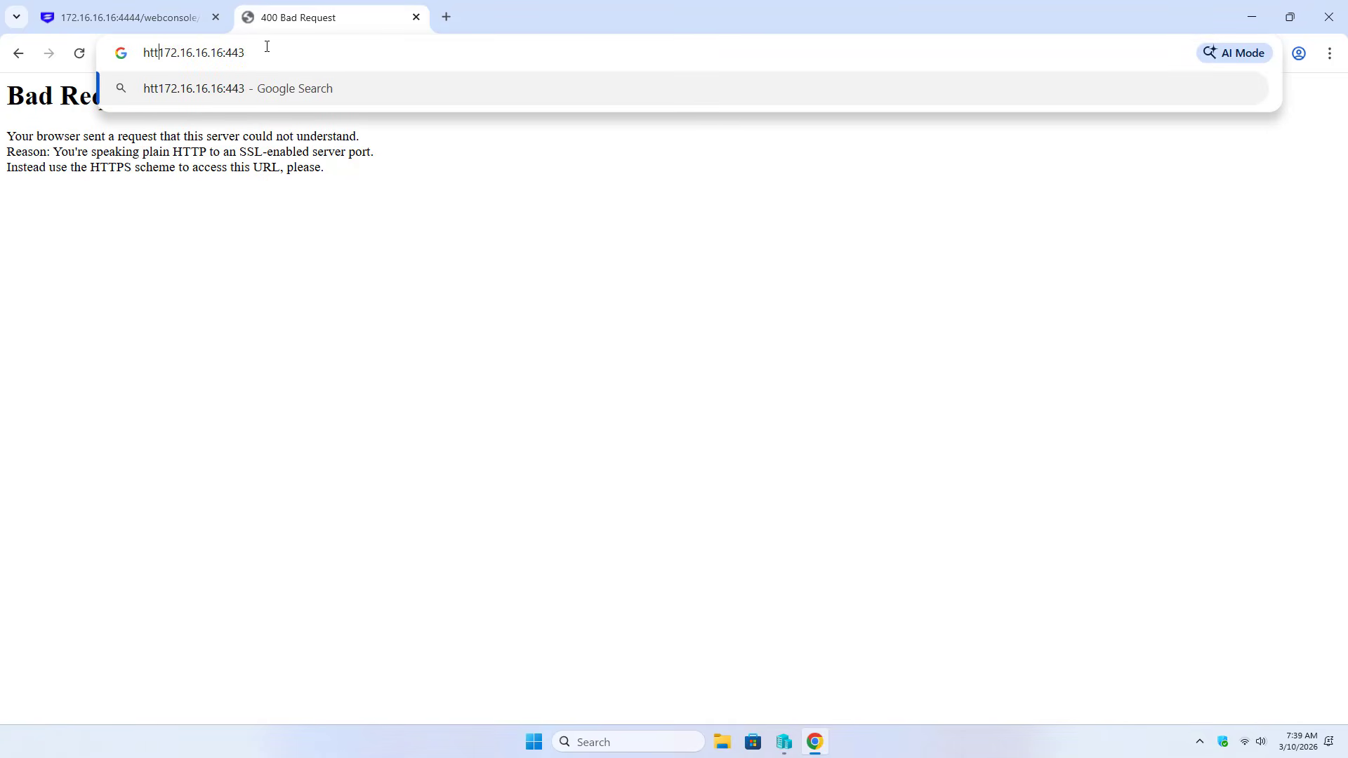
text(://)
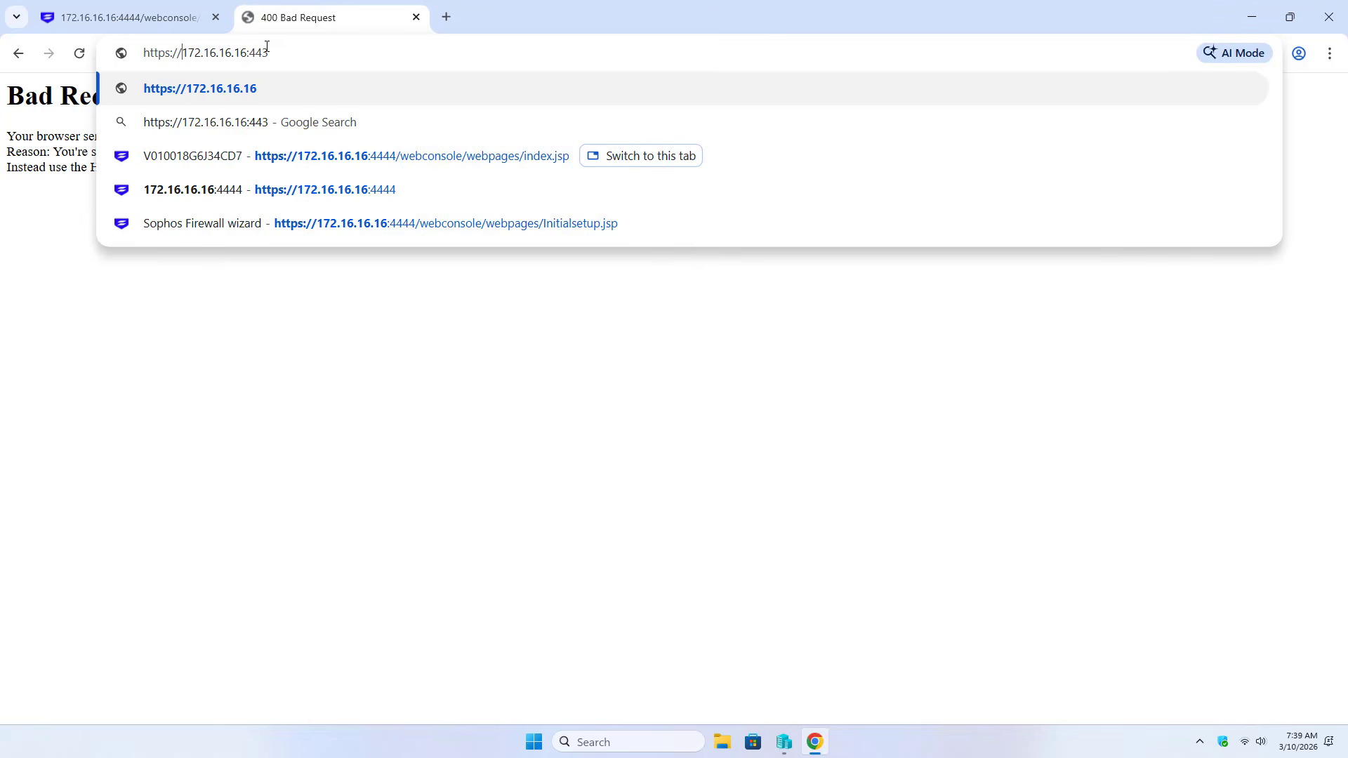
key(Return)
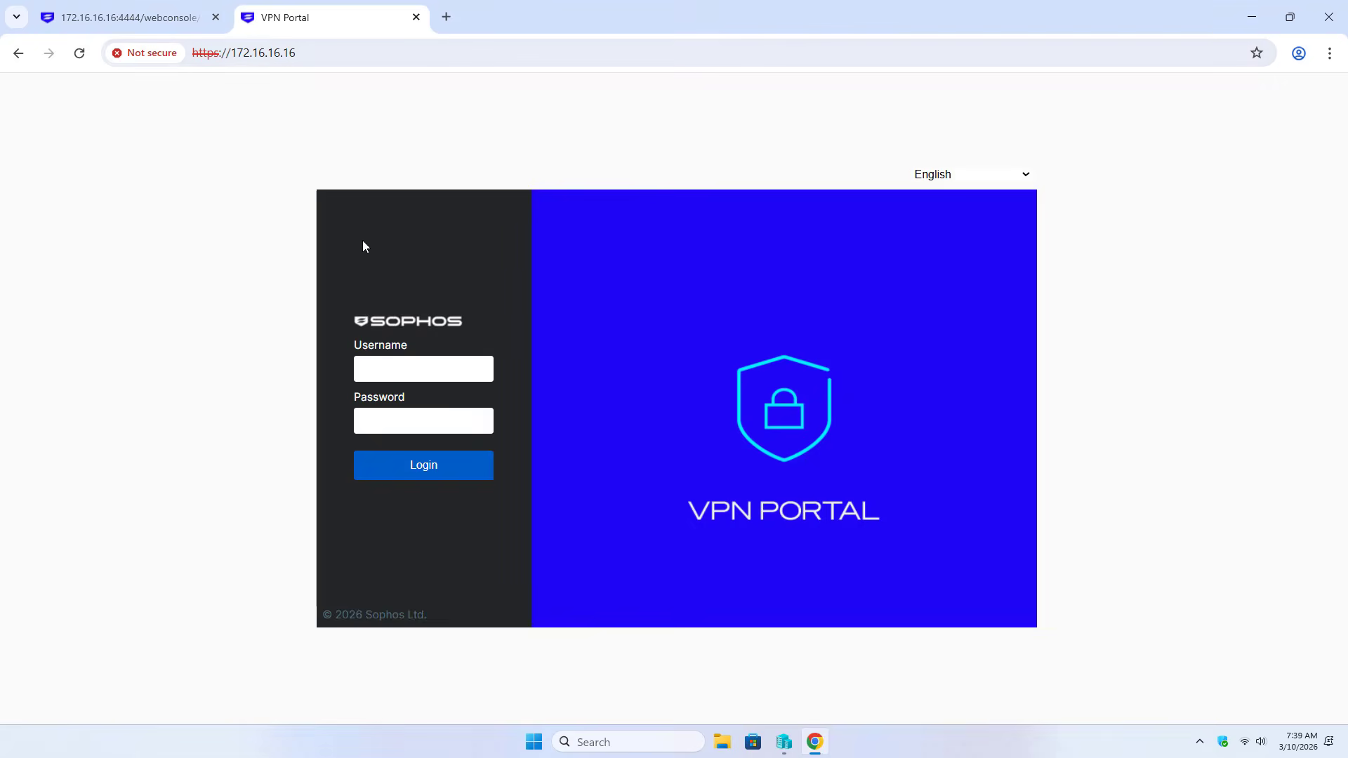
Log in to the VPN portal as ssluser with its password
click(406, 363)
text(ssluser)
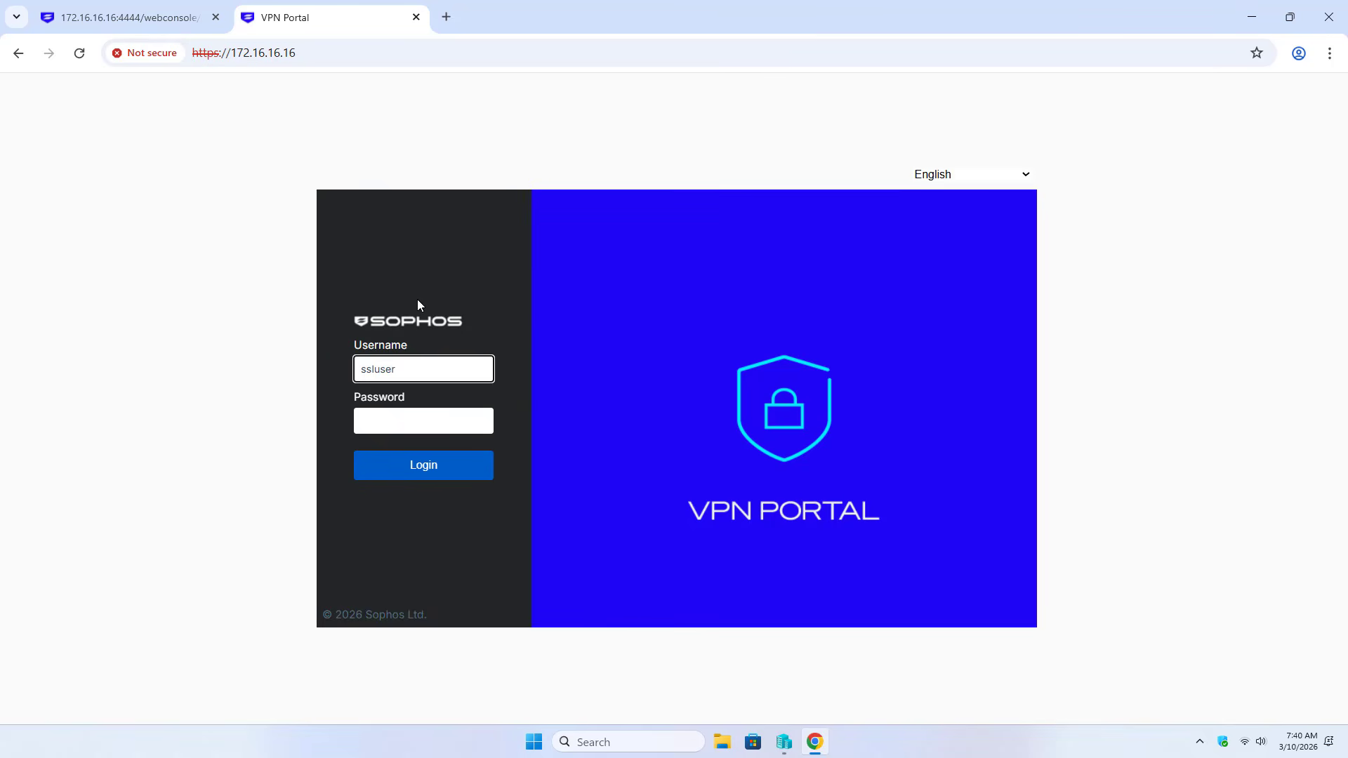
click(412, 422)
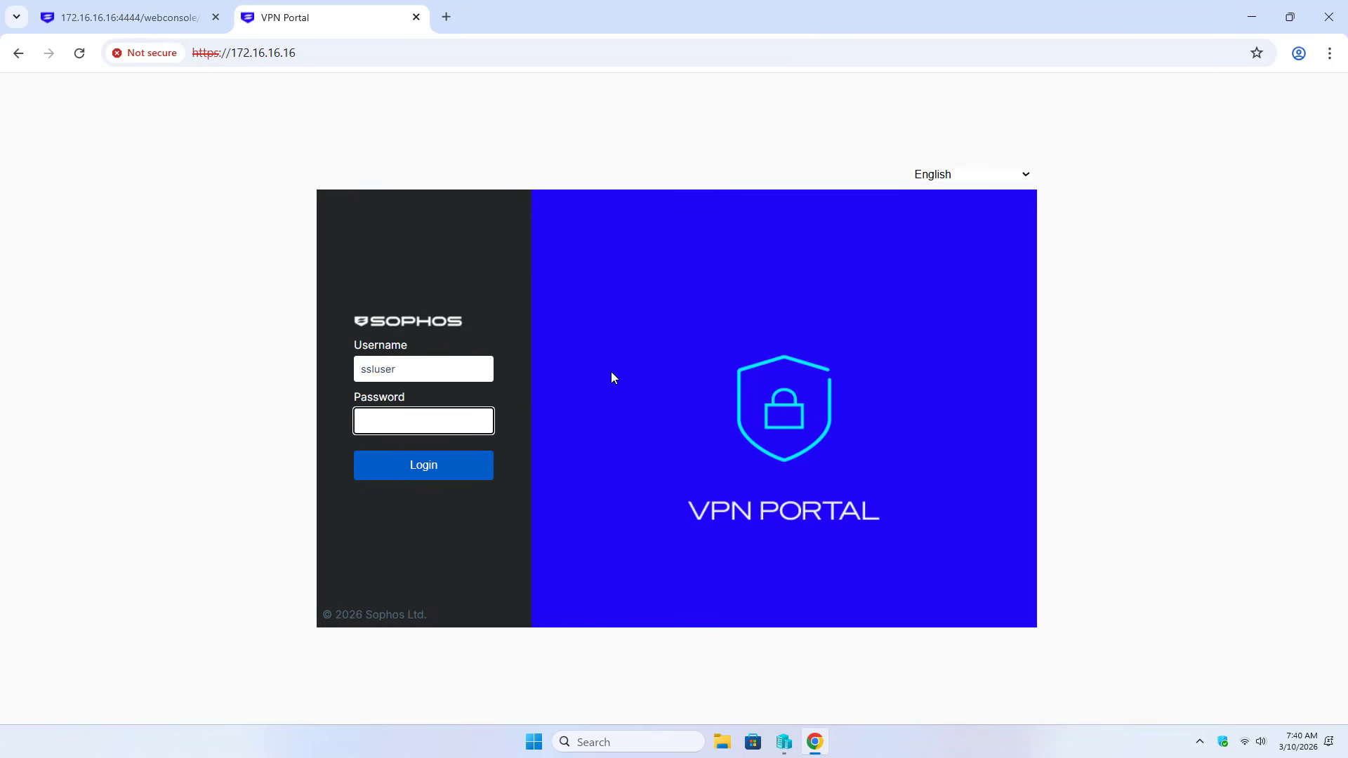
text(•••••••••••••)
click(438, 467)
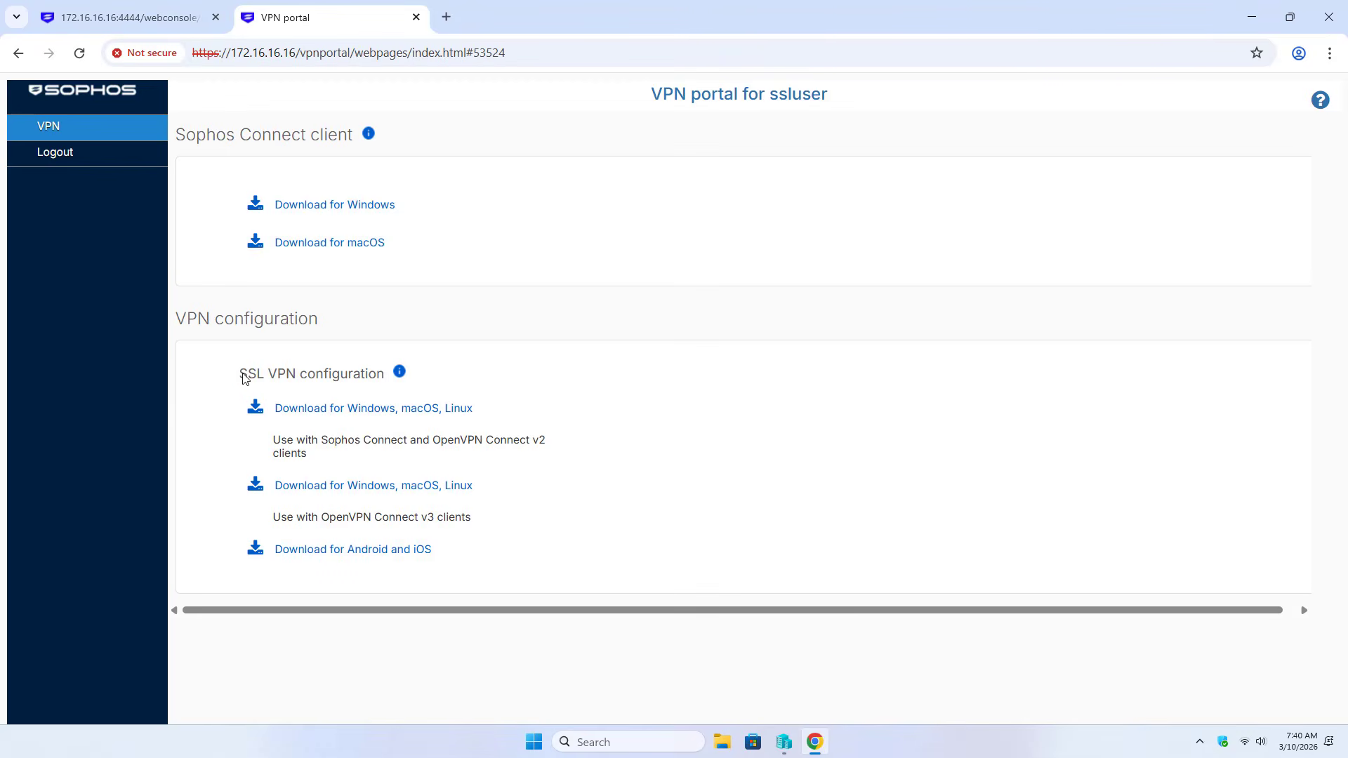
Download sslvpn-ssluser-client-config.ovpn, show it in its folder, then download the Sophos Connect Windows installer
drag(242, 377, 377, 379)
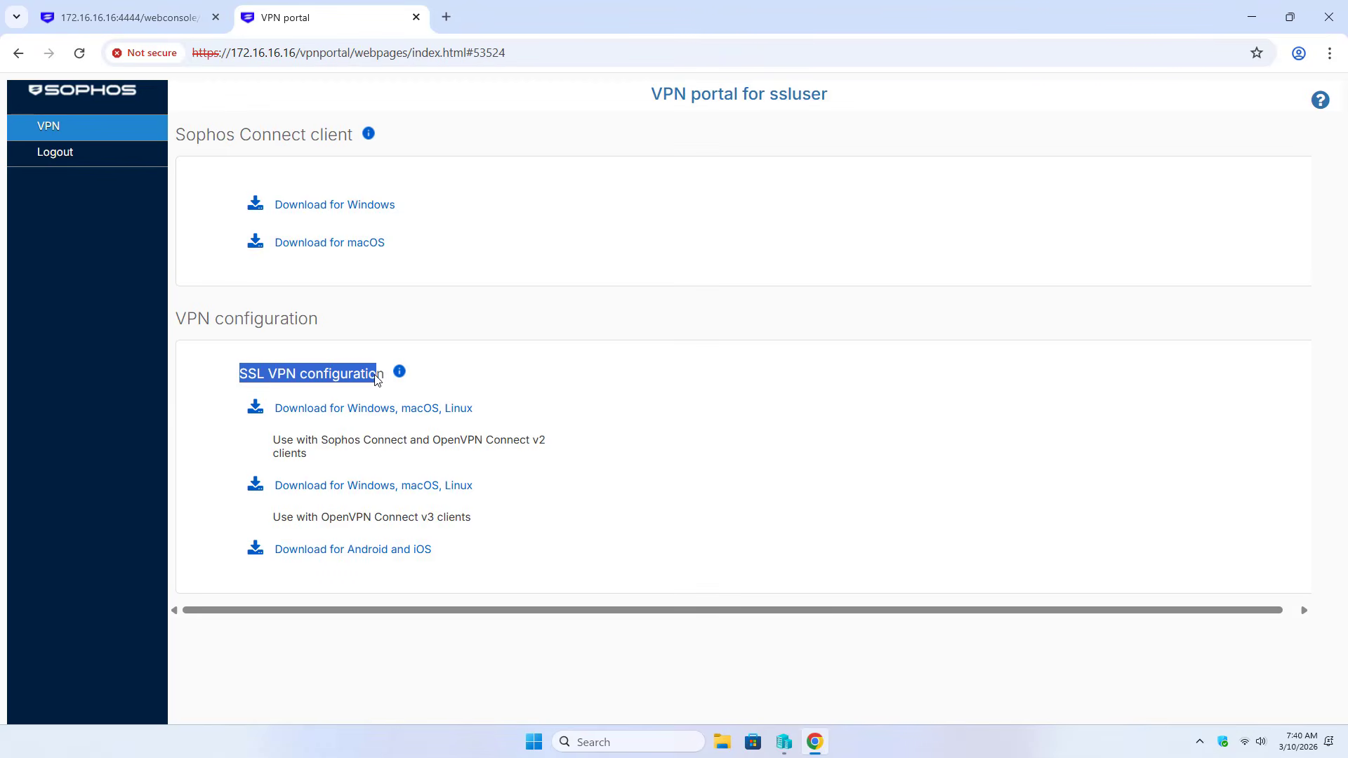
click(373, 415)
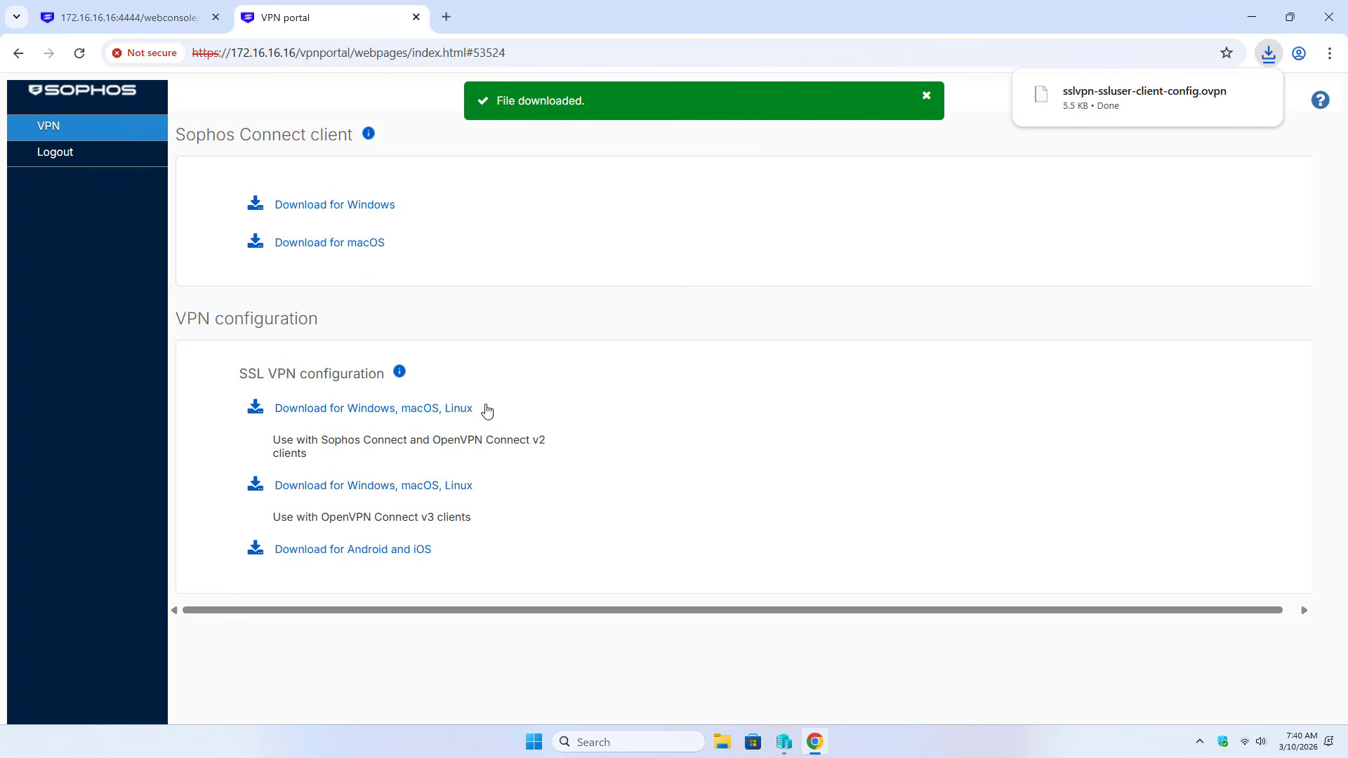
mouse_move(1205, 103)
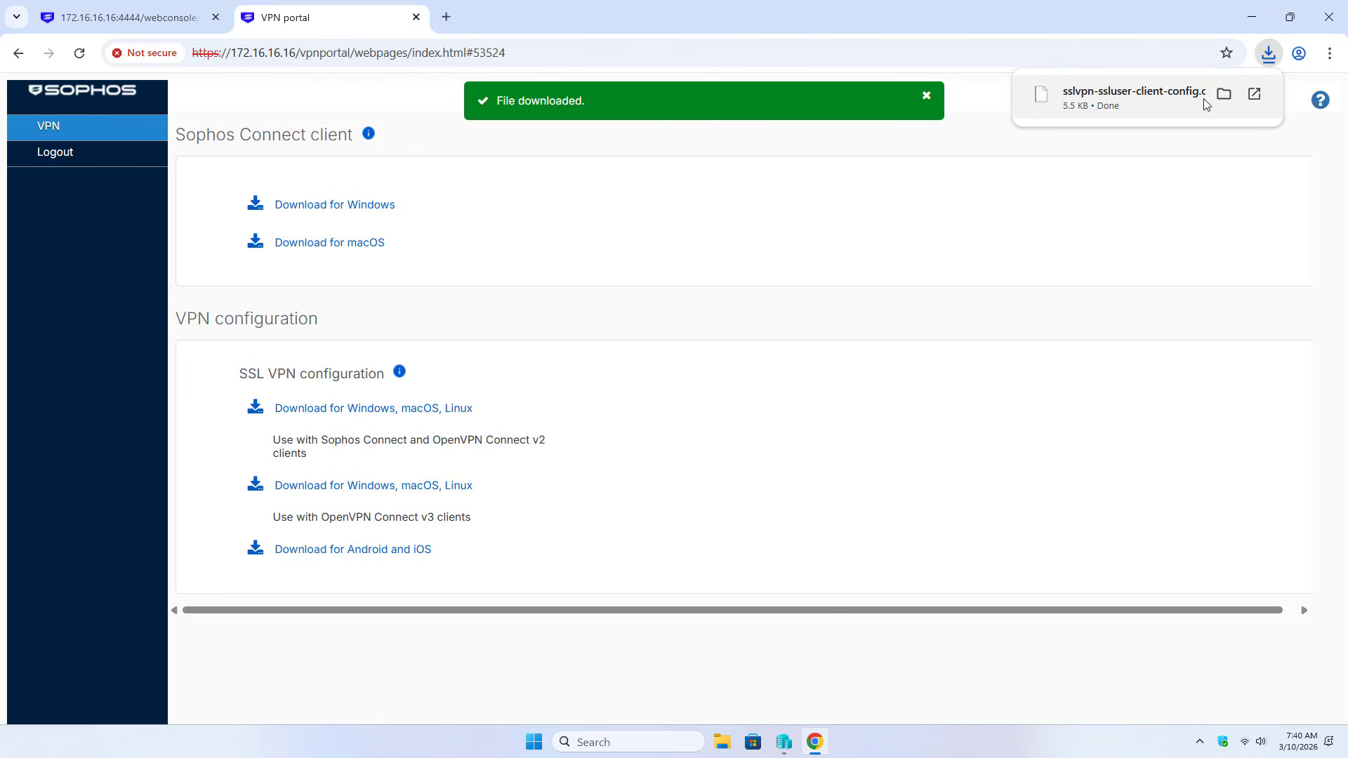
click(1228, 96)
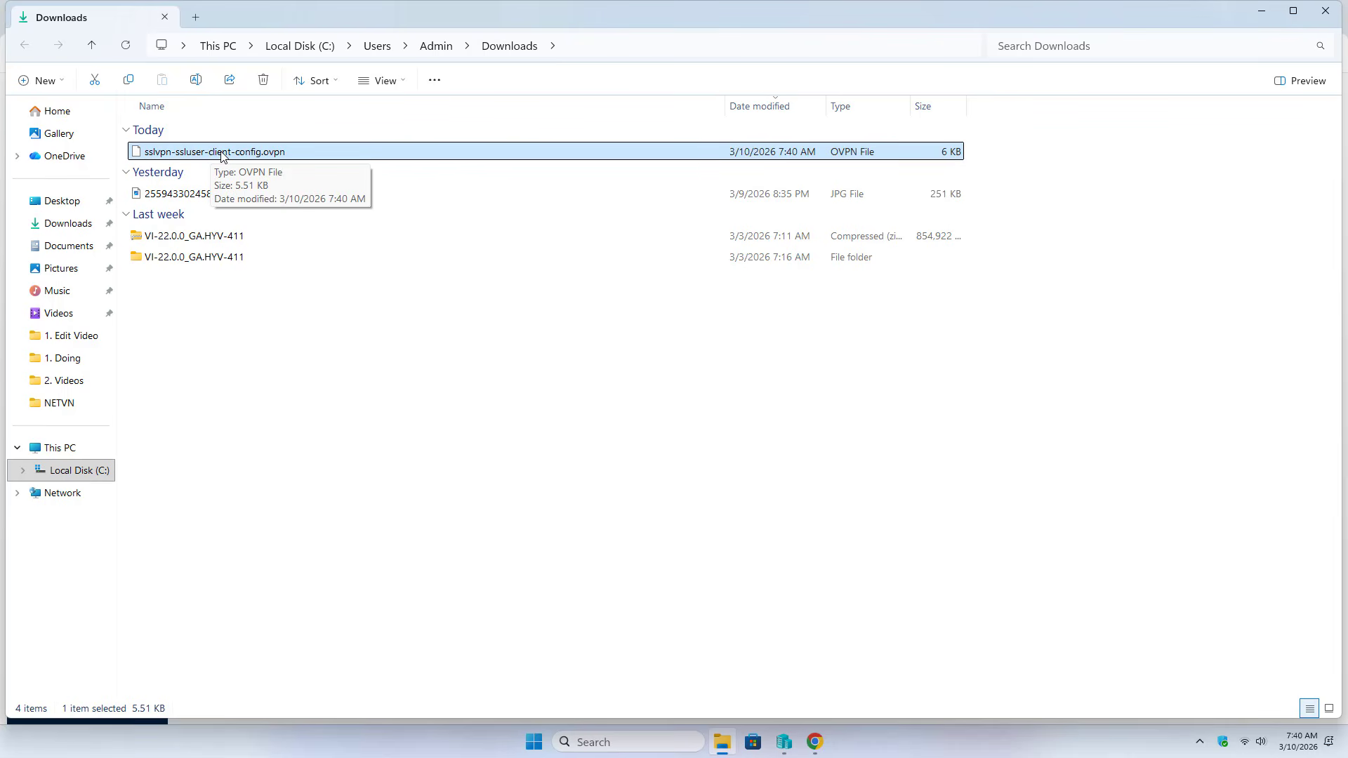
click(1256, 12)
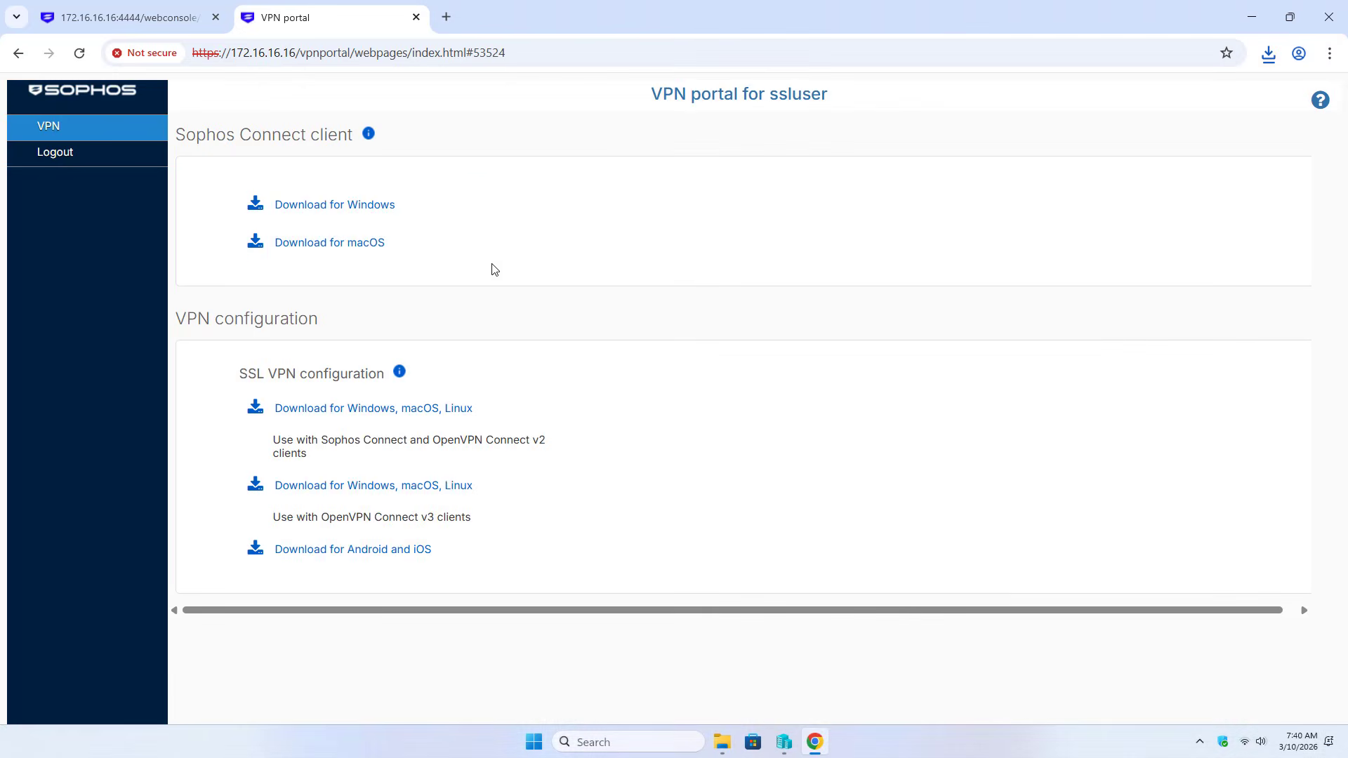
click(345, 210)
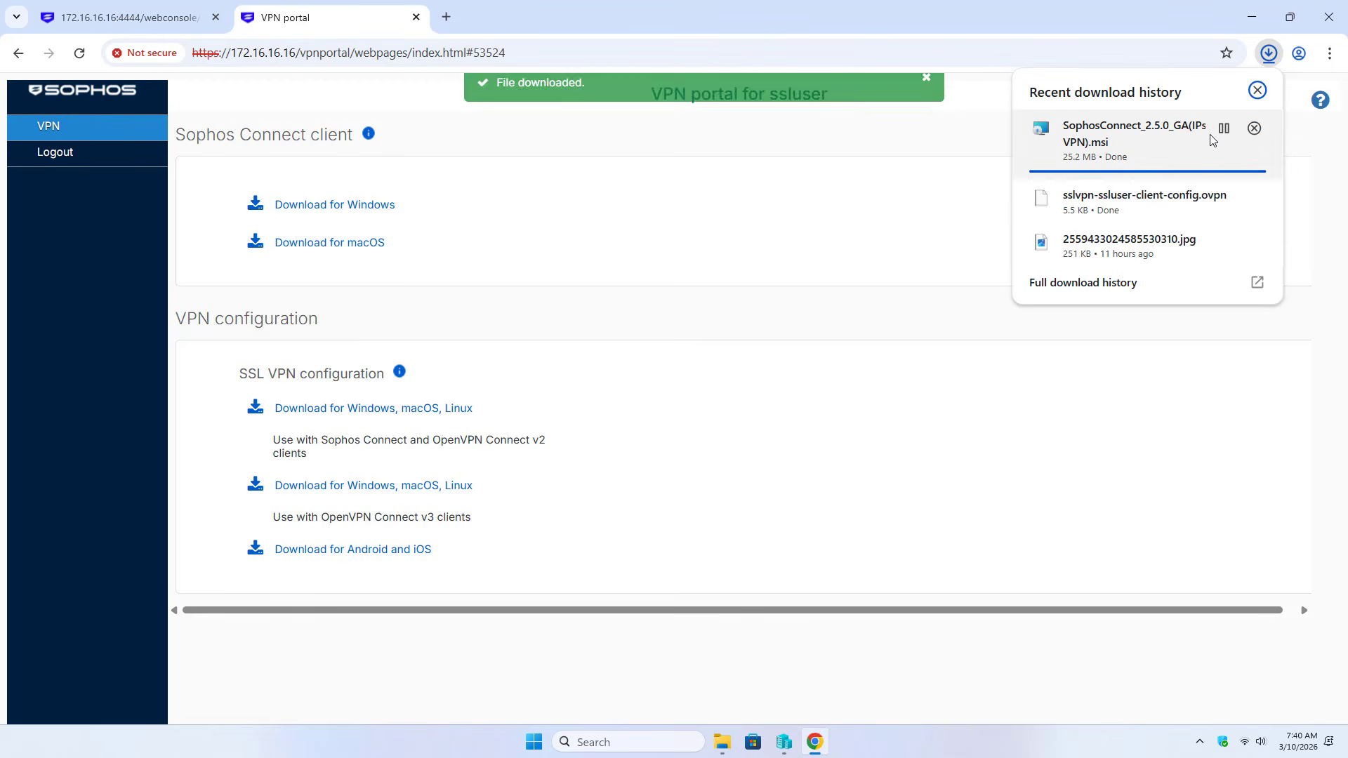
Install Sophos Connect from the downloaded .msi, then minimise Explorer and Chrome to show the desktop
click(1225, 130)
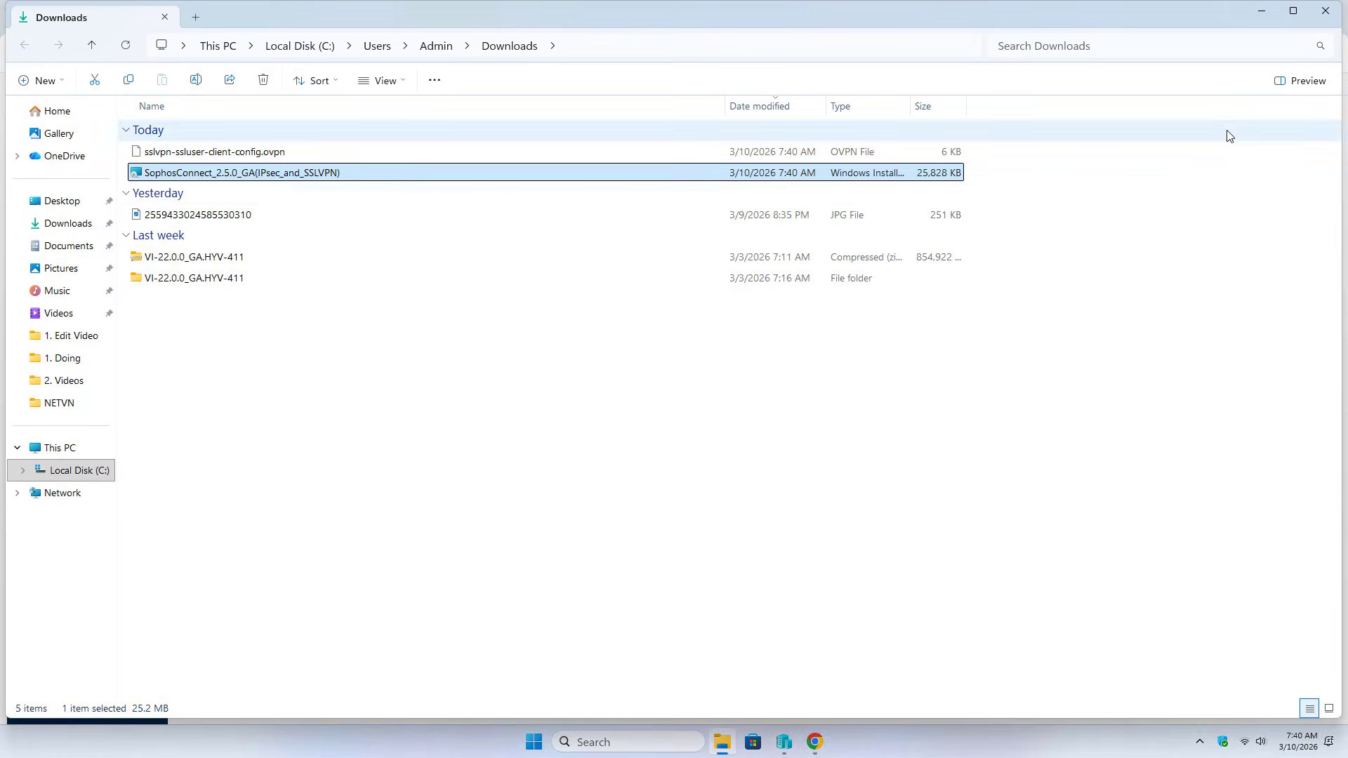
double_click(235, 174)
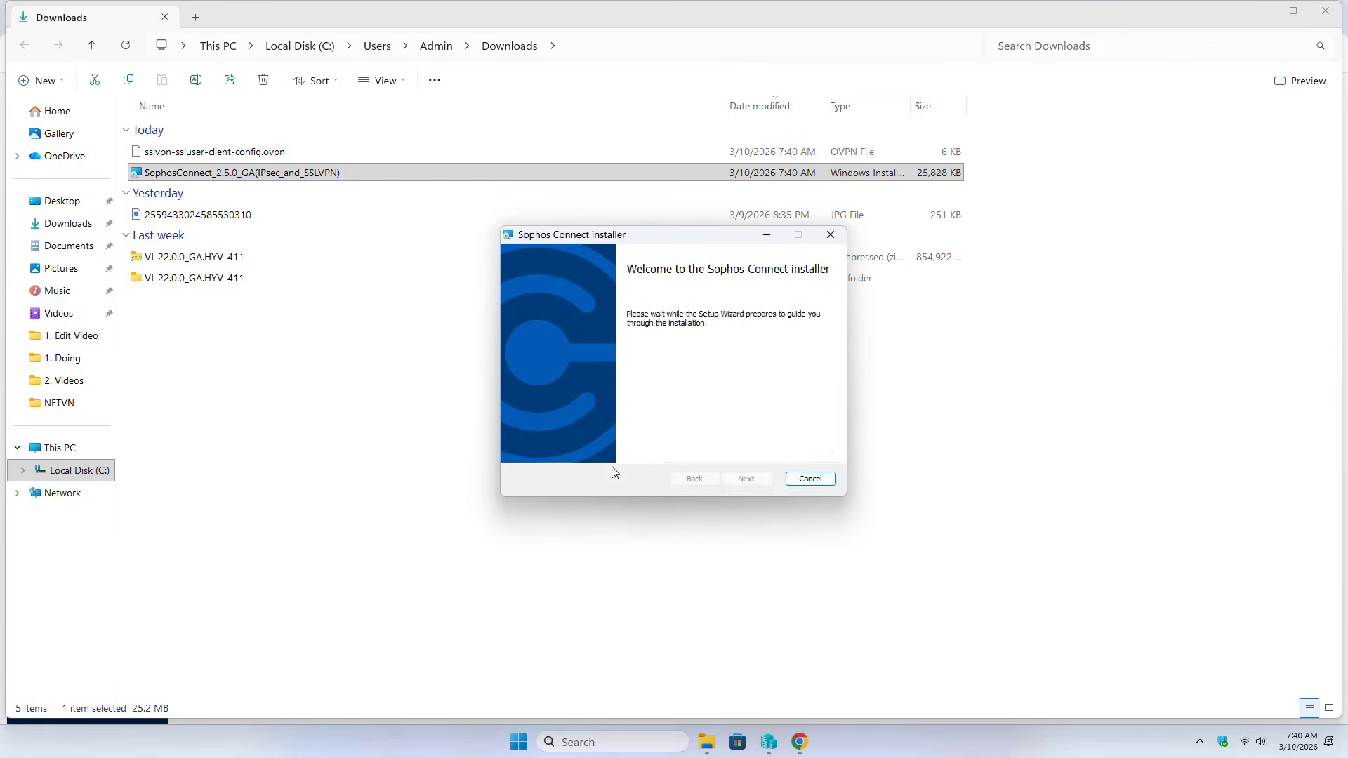
click(626, 446)
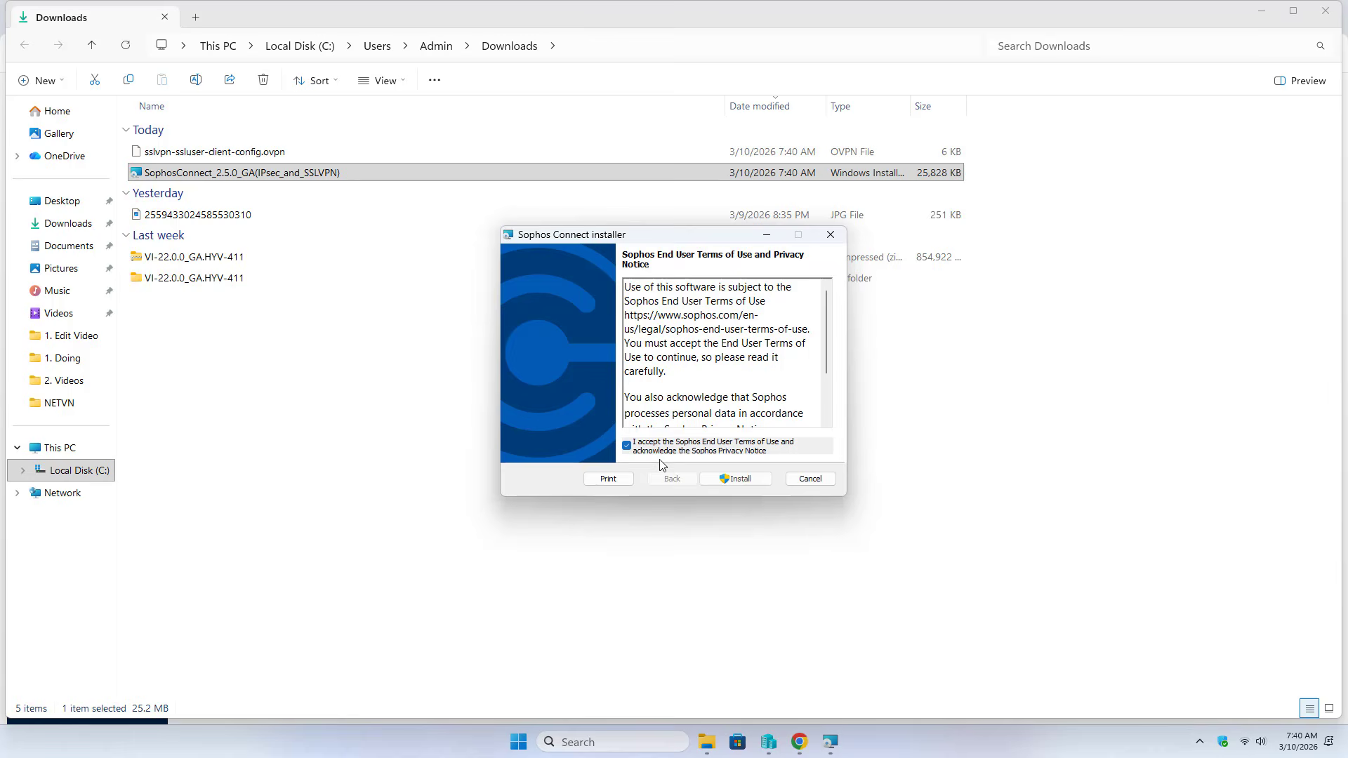
click(738, 480)
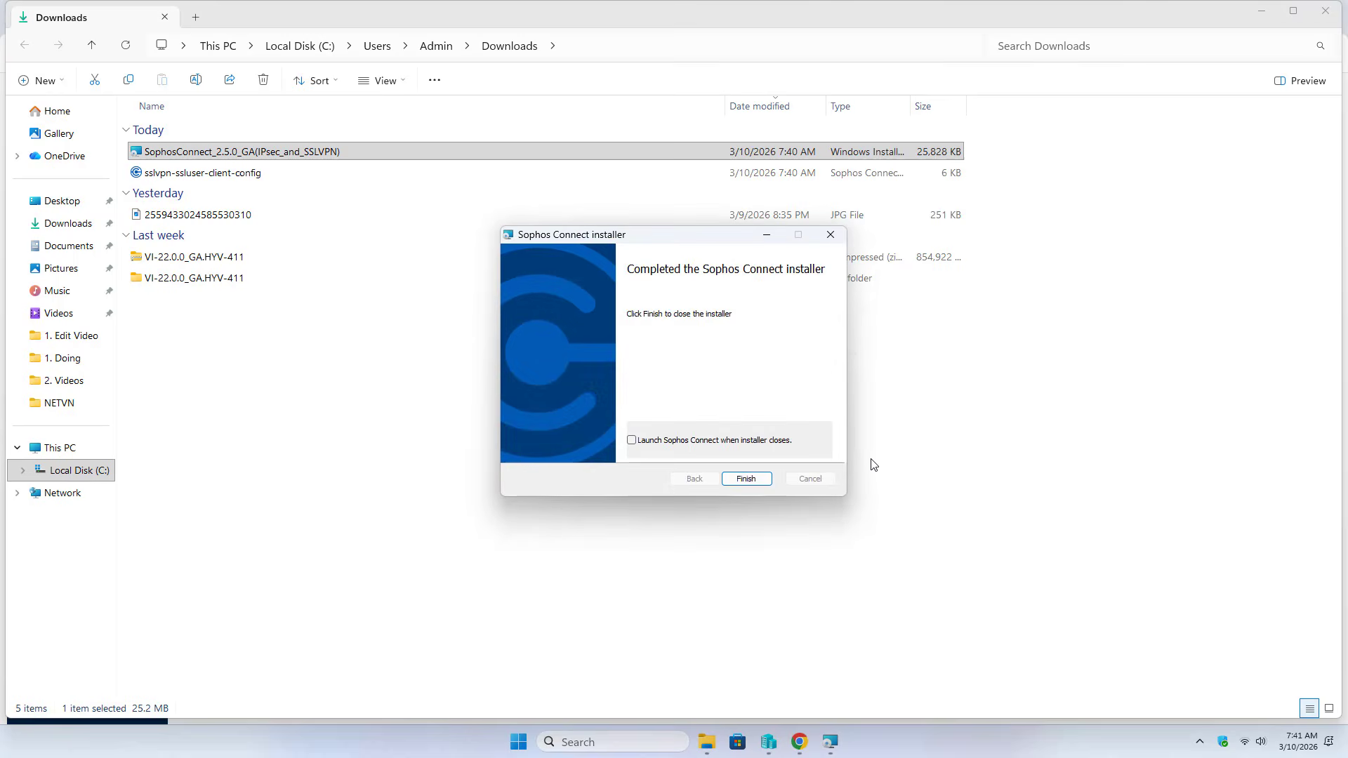
click(745, 478)
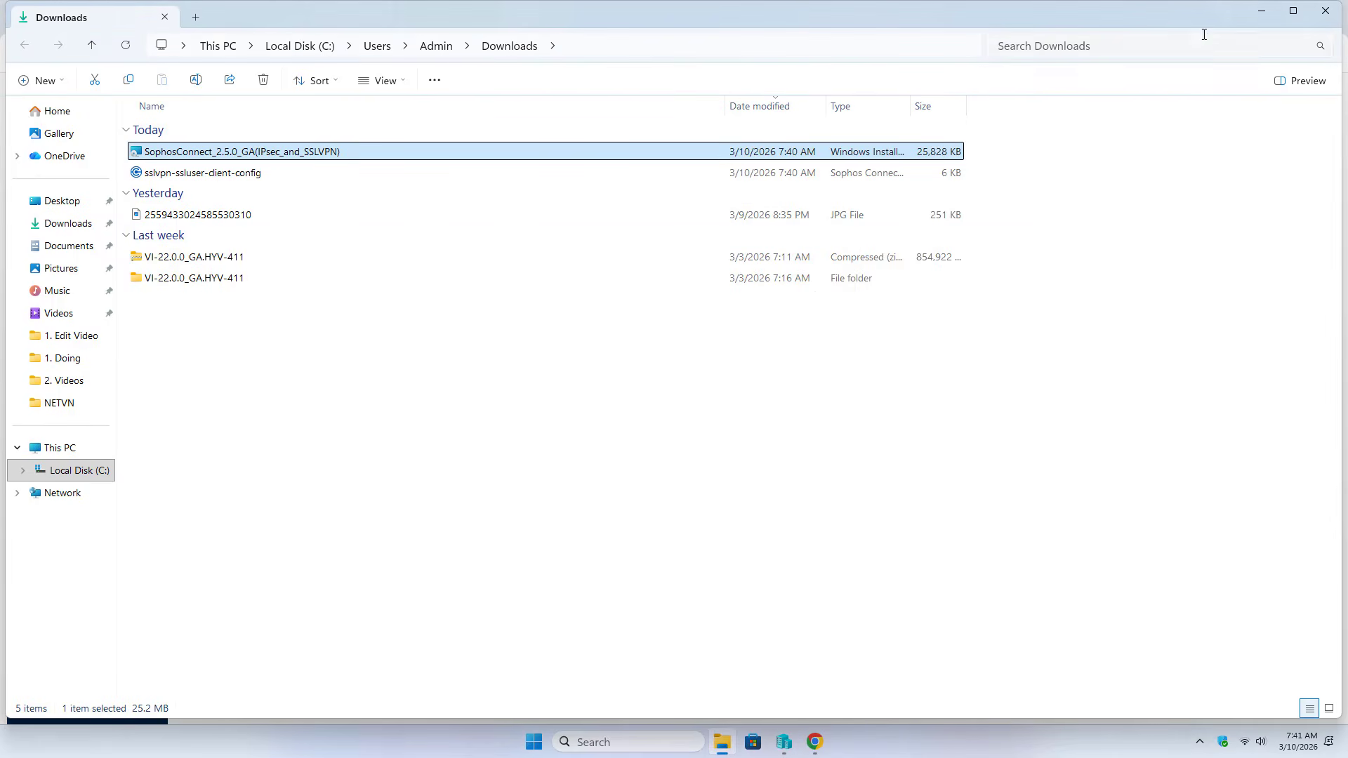
click(1261, 12)
click(1262, 14)
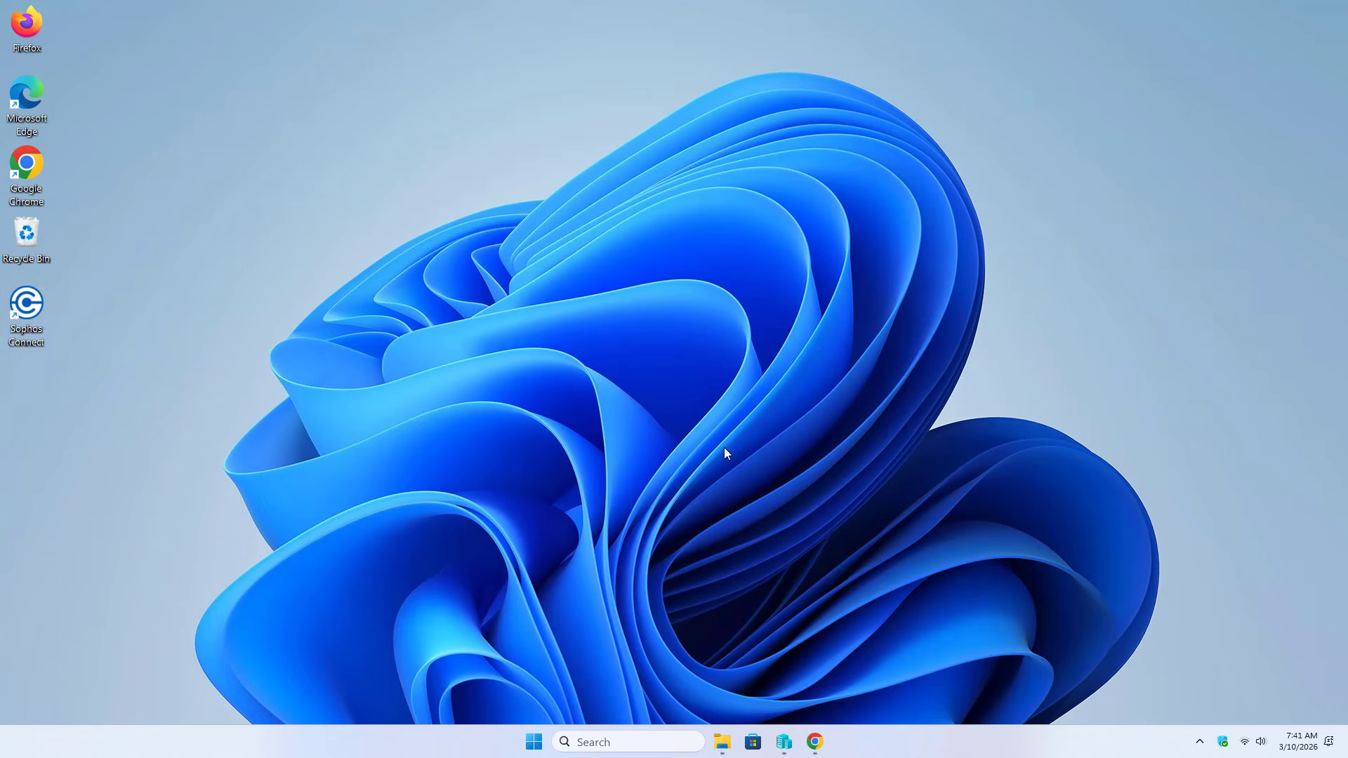
Import the SSL VPN .ovpn file from Downloads into Sophos Connect and connect to 192.168.0.11
click(1201, 743)
click(1144, 700)
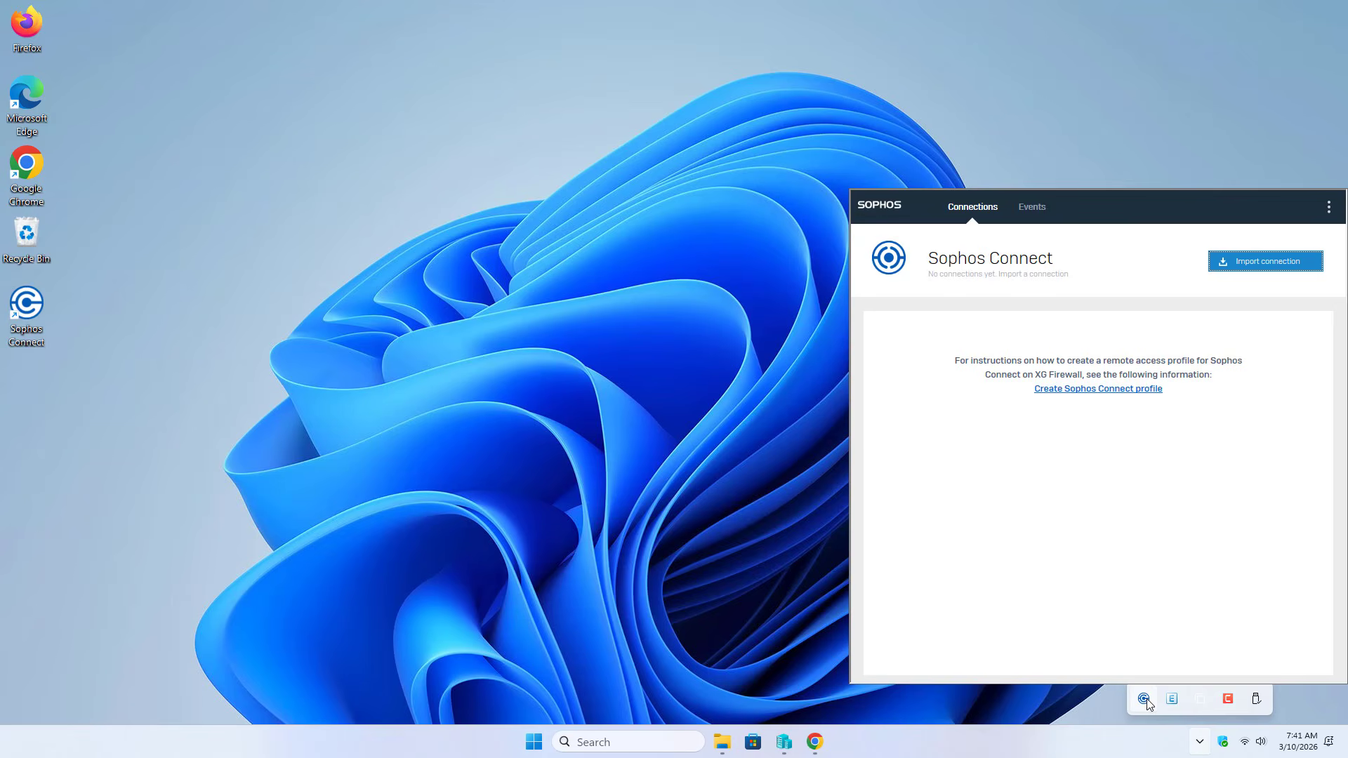
click(1267, 262)
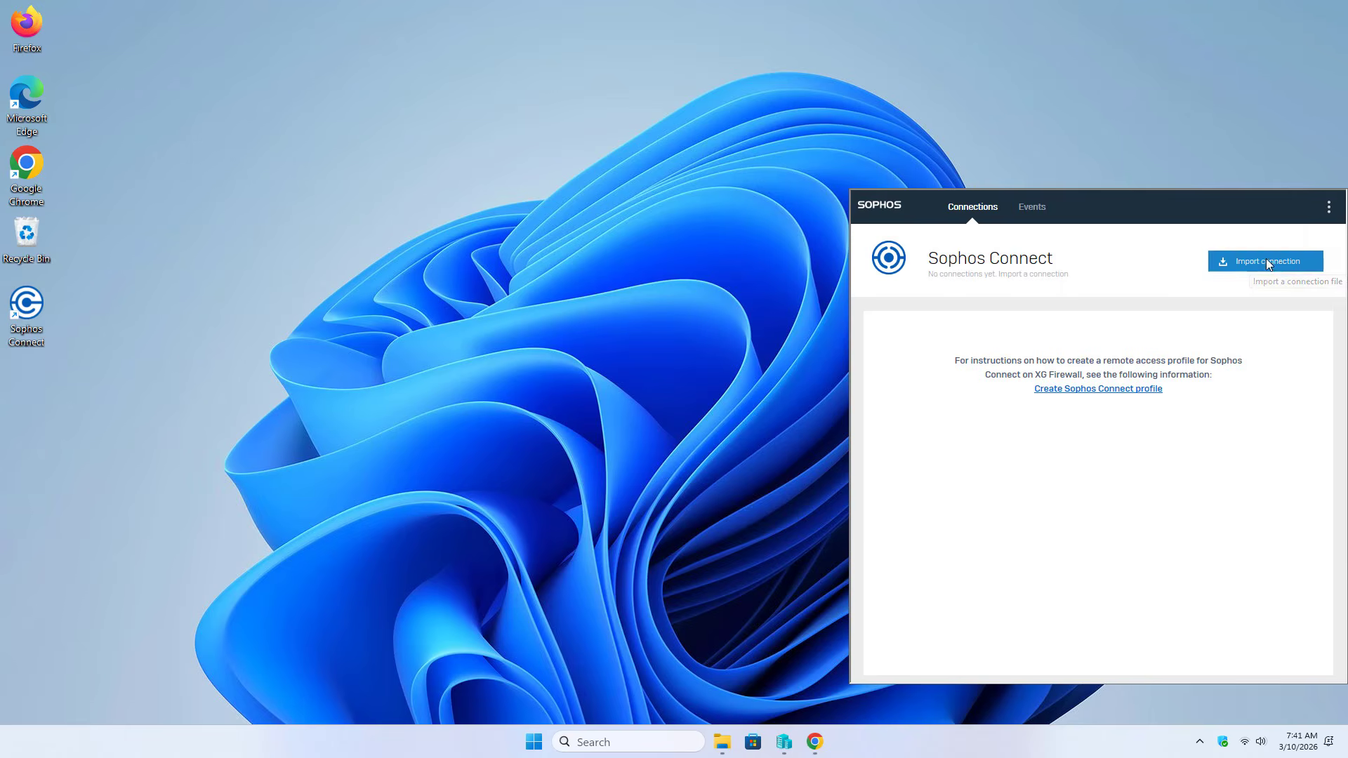
click(744, 353)
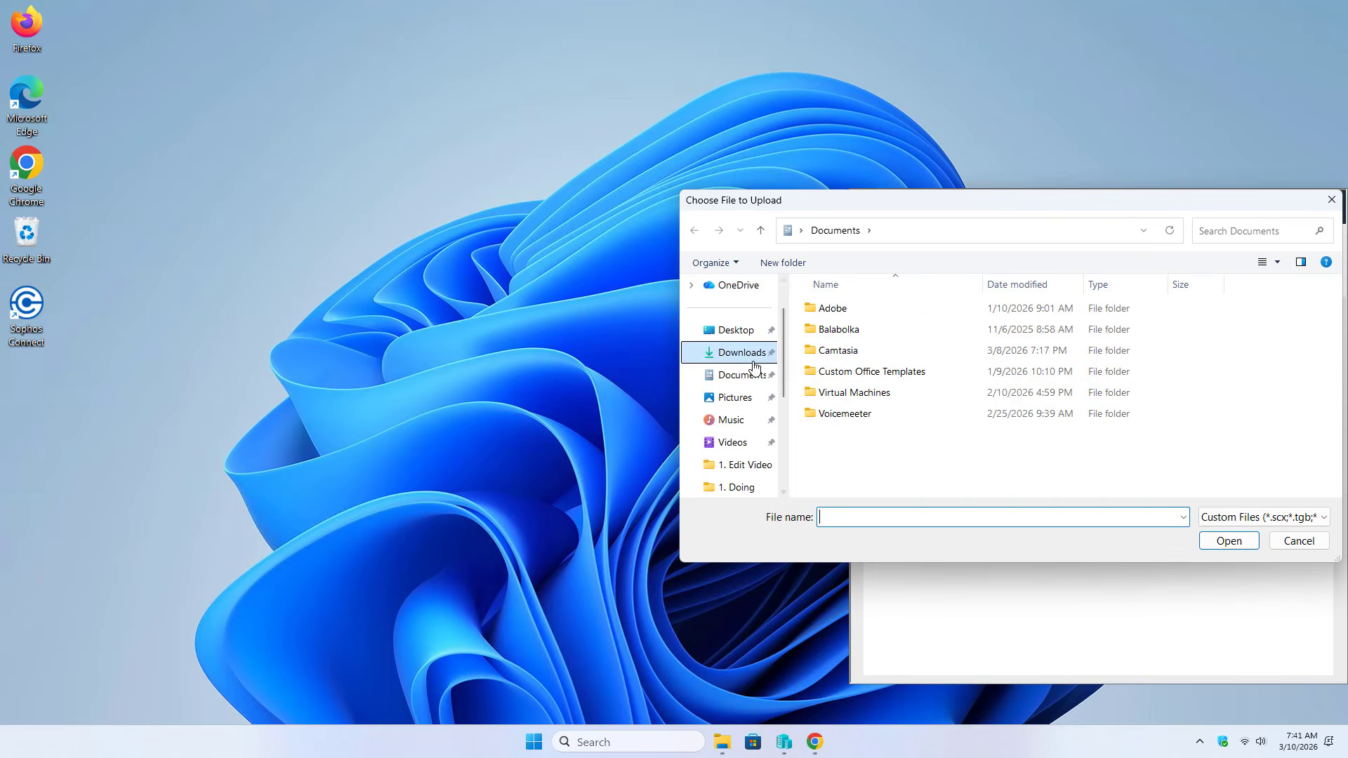
click(851, 331)
click(1211, 539)
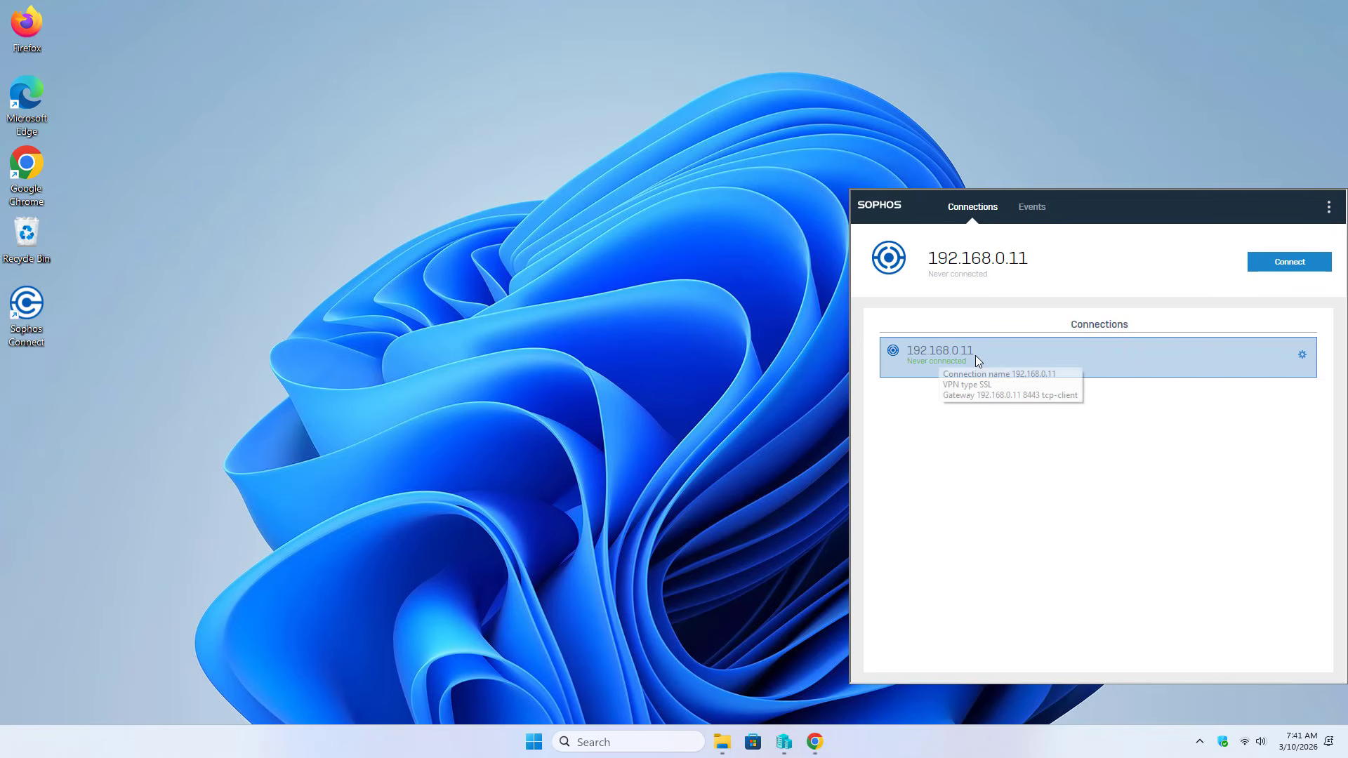
click(1291, 266)
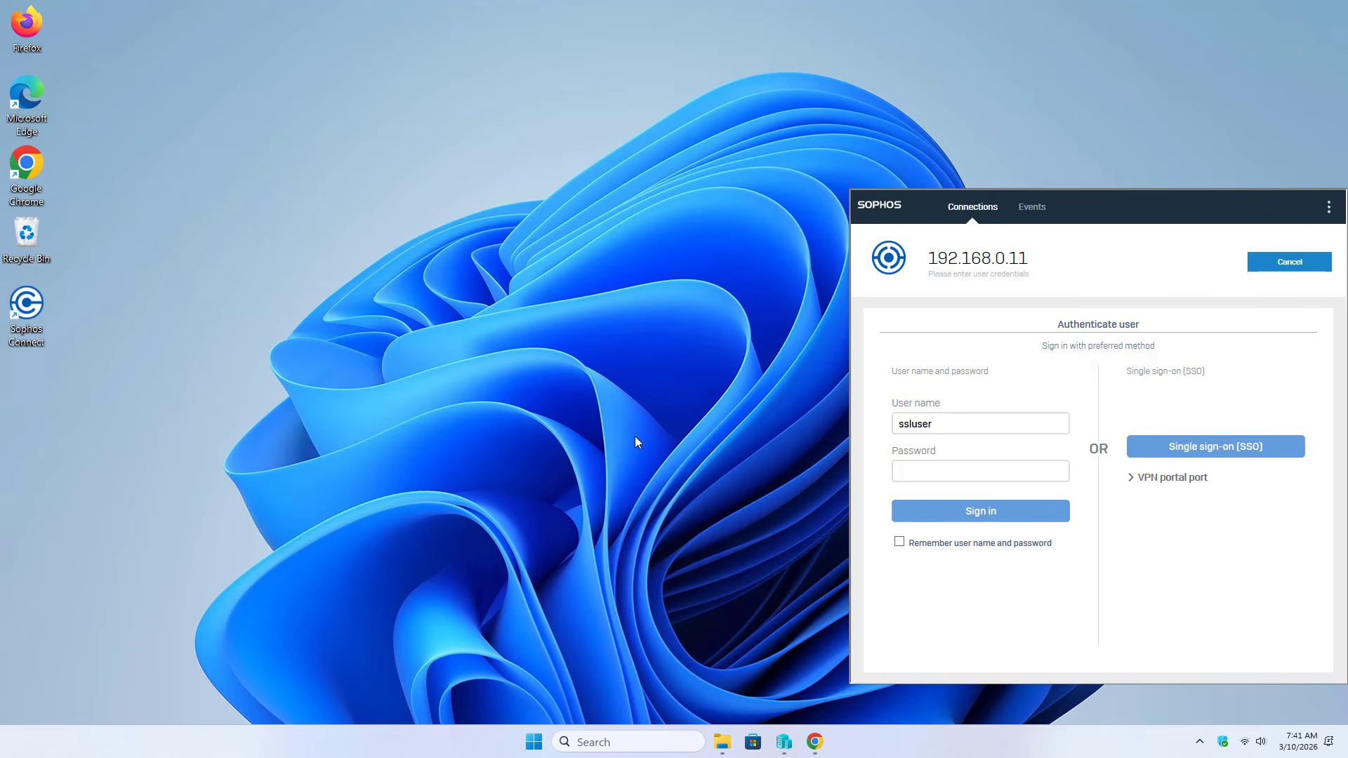
Sign in to the 192.168.0.11 connection with the account password and view the tunnel's IP and traffic details
key(Tab)
text(a)
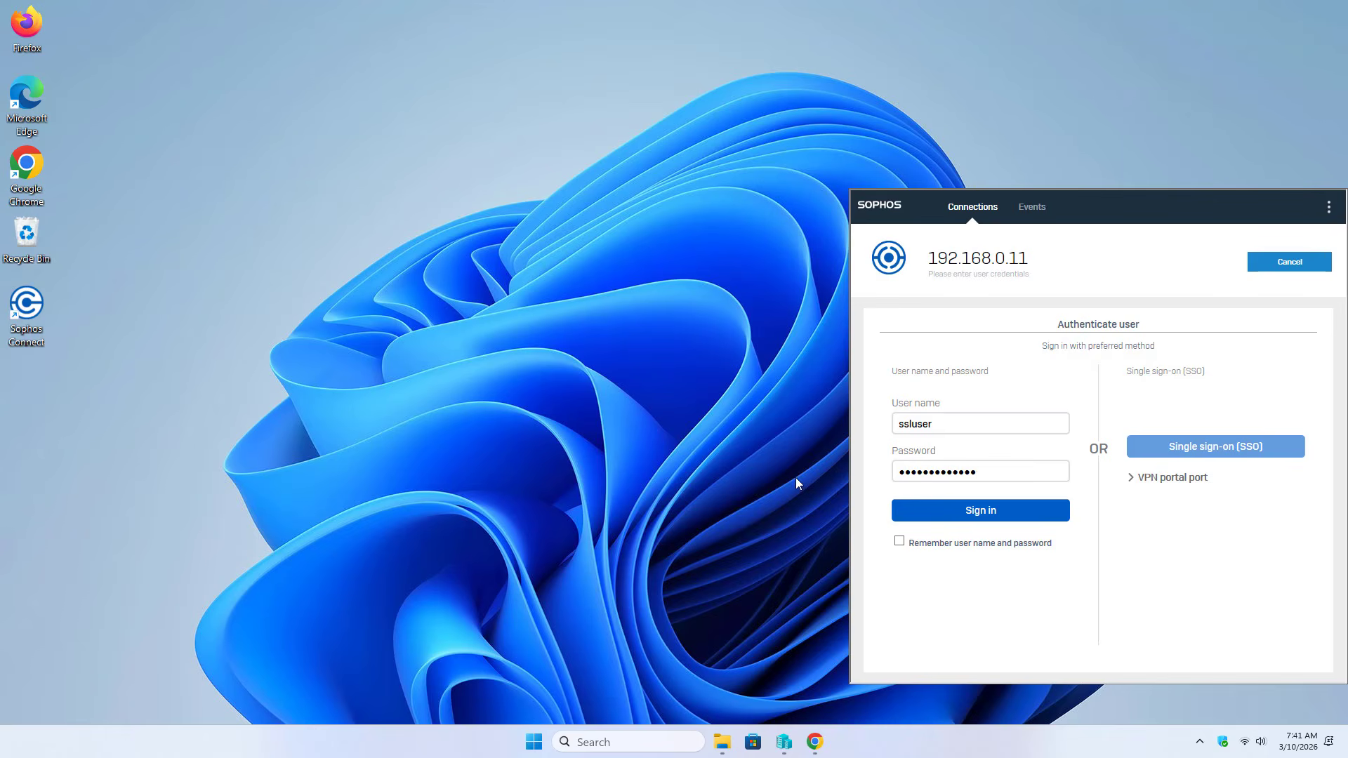
click(949, 518)
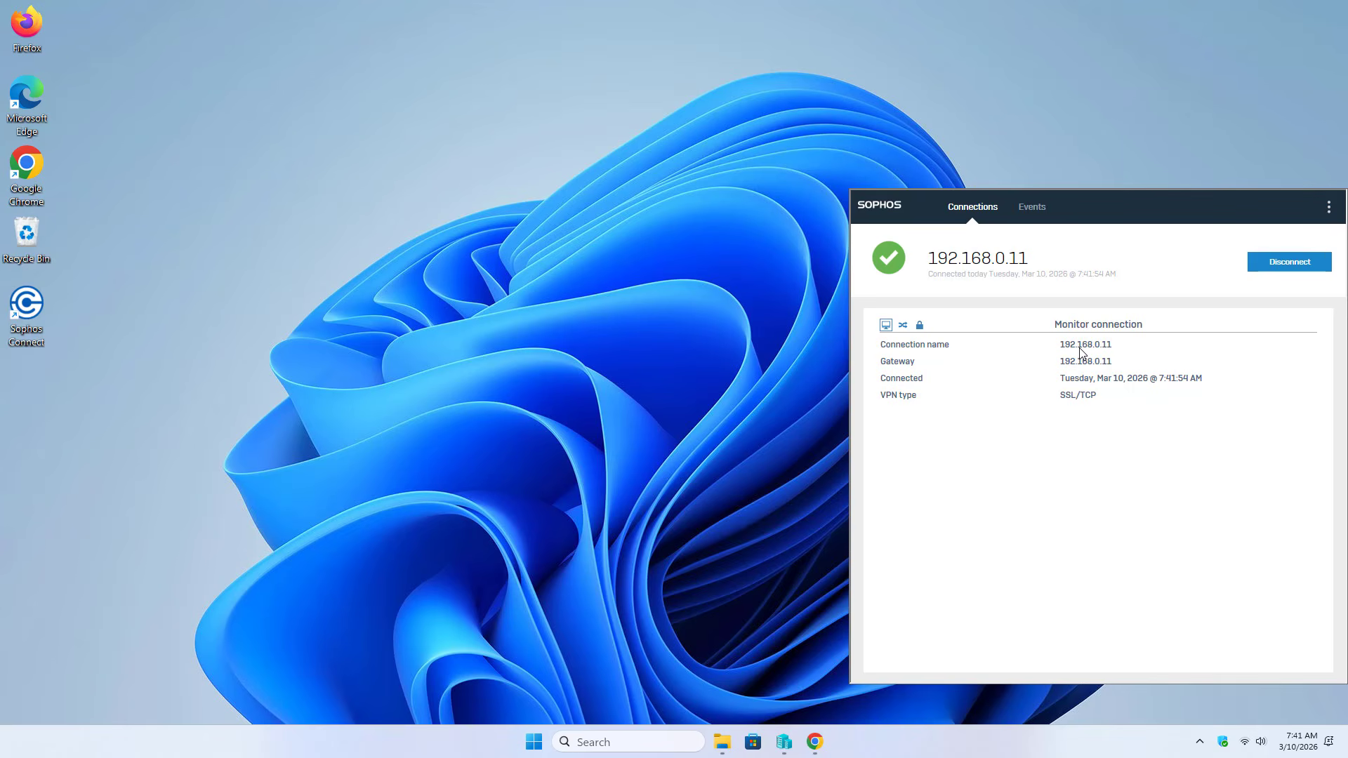
click(902, 324)
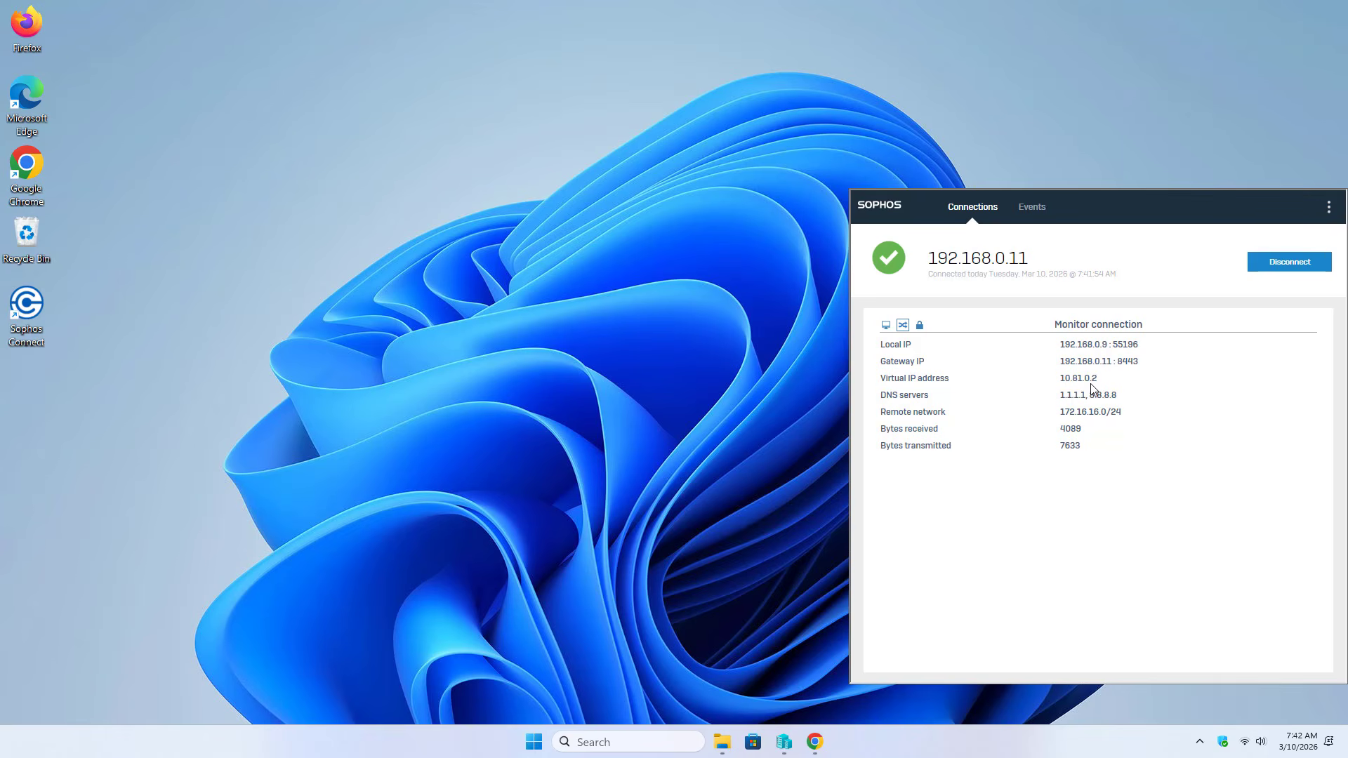
Disconnect the VPN, select the 192.168.0.11 profile, and bring the browser's VPN portal forward
click(1278, 271)
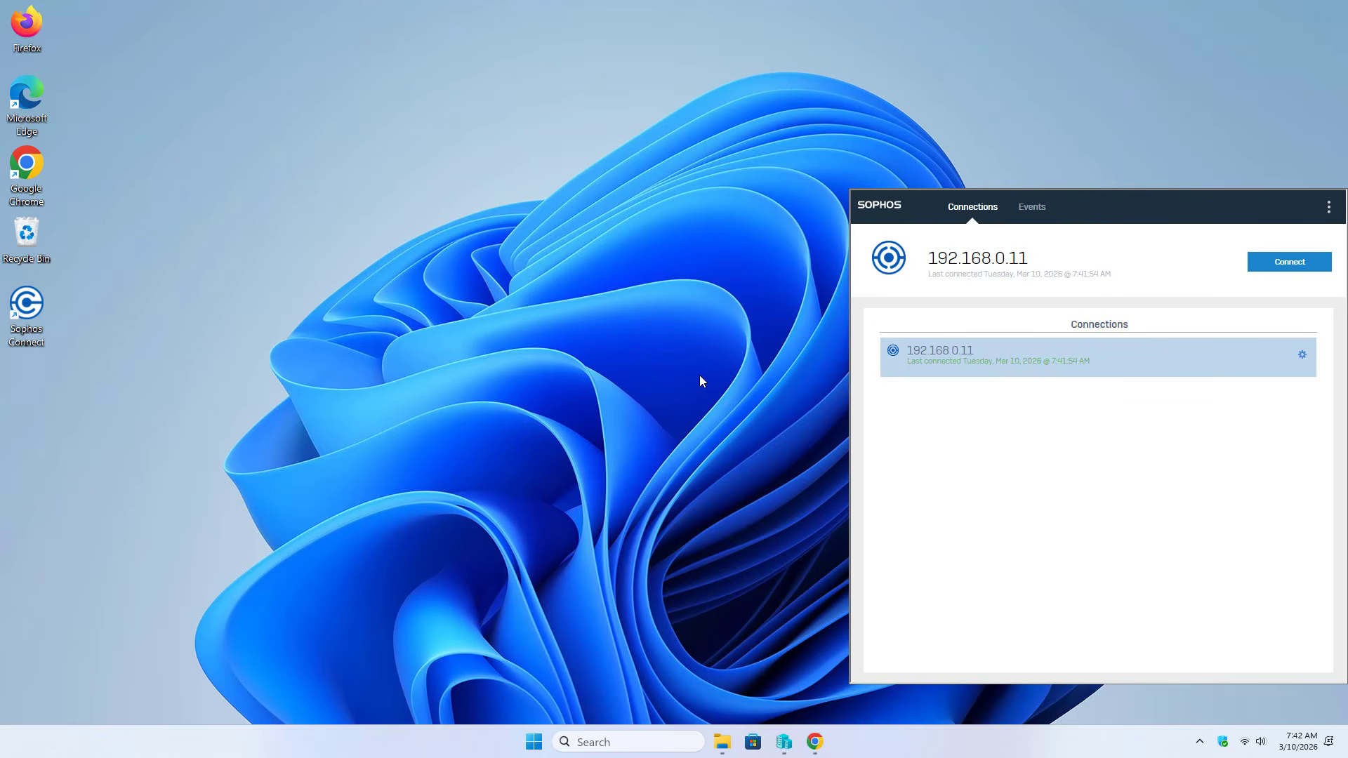
click(935, 361)
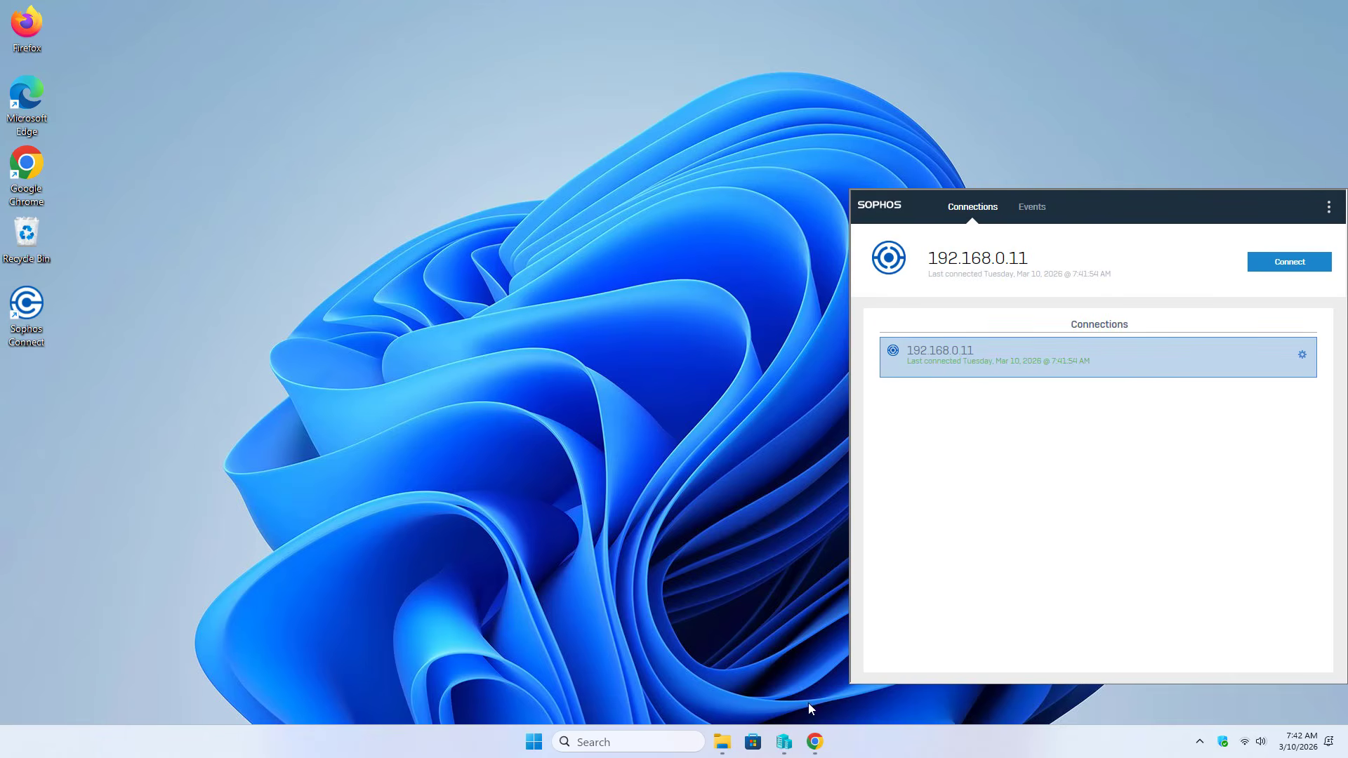
click(814, 743)
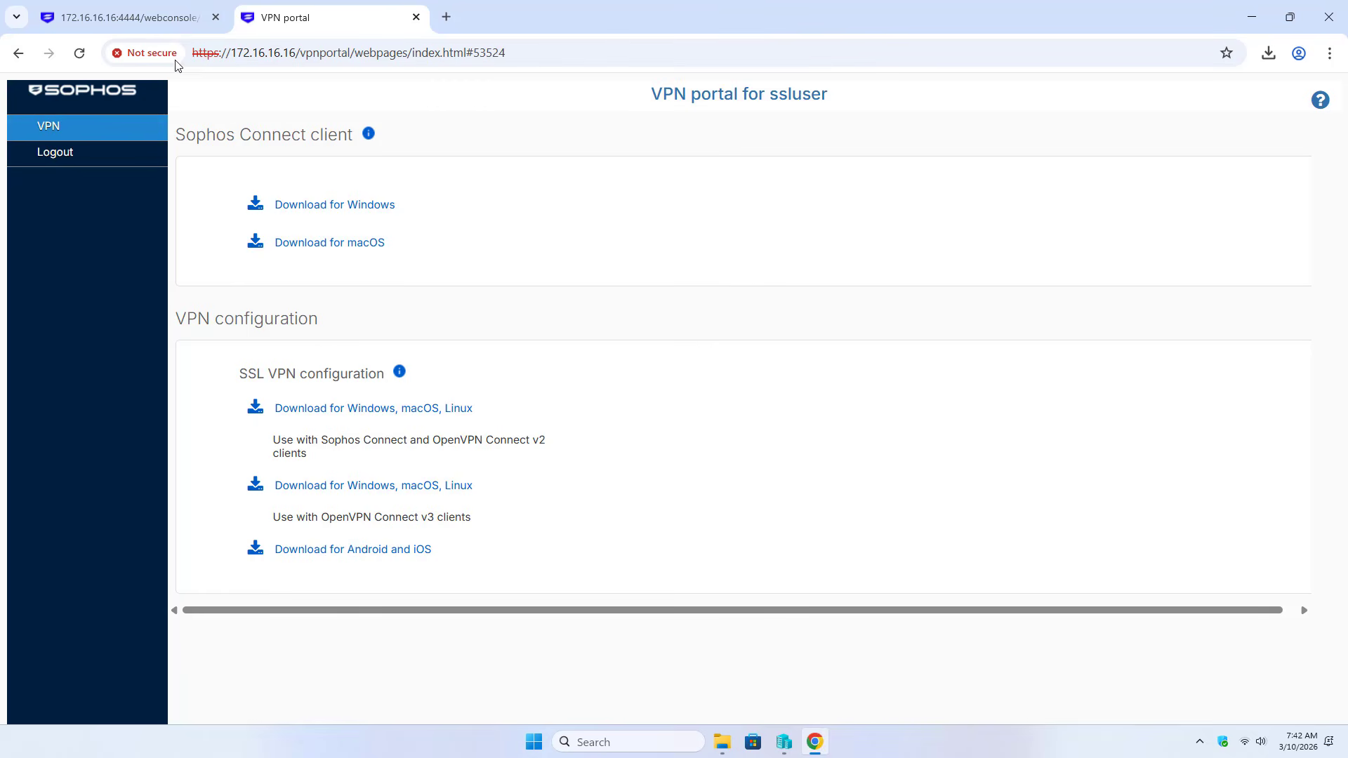
In Remote access VPN > SSL VPN global settings, select port 8443, then start a blank browser tab
click(178, 19)
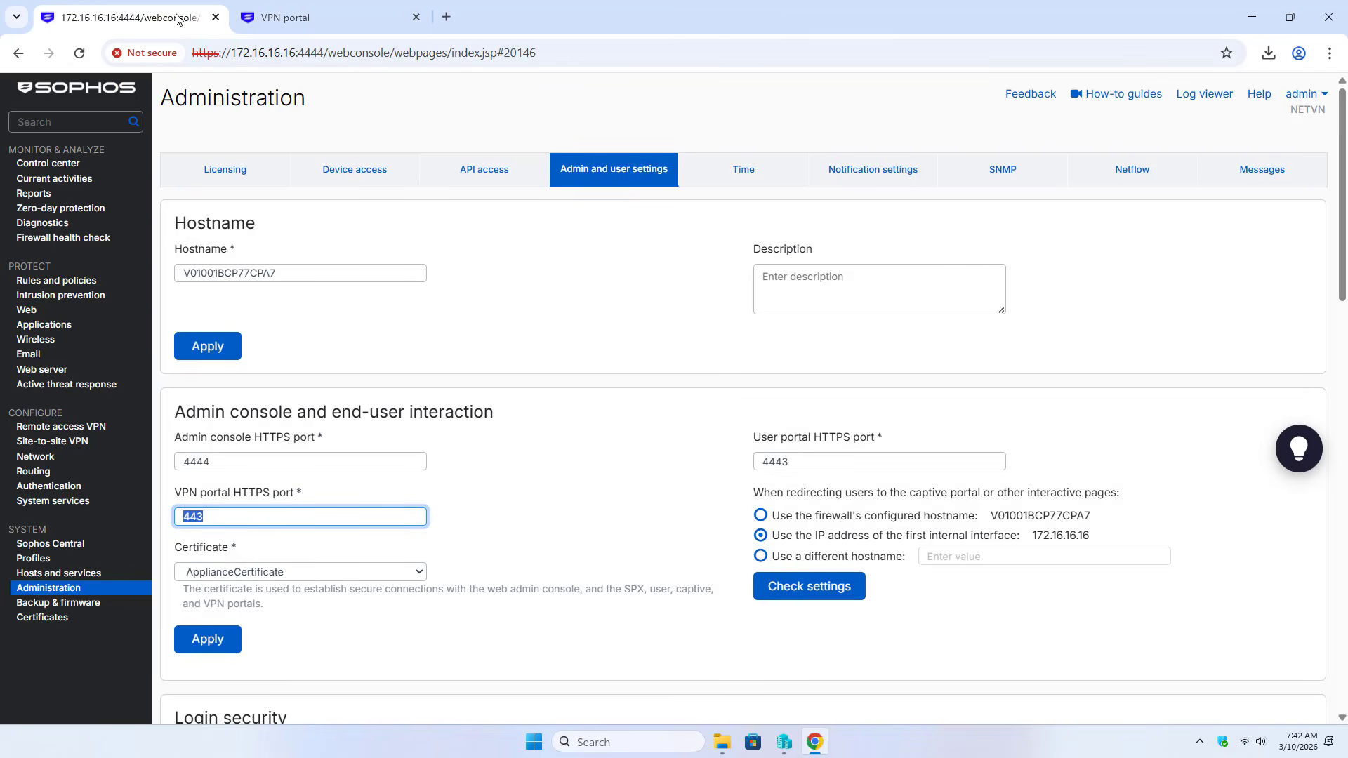
click(89, 427)
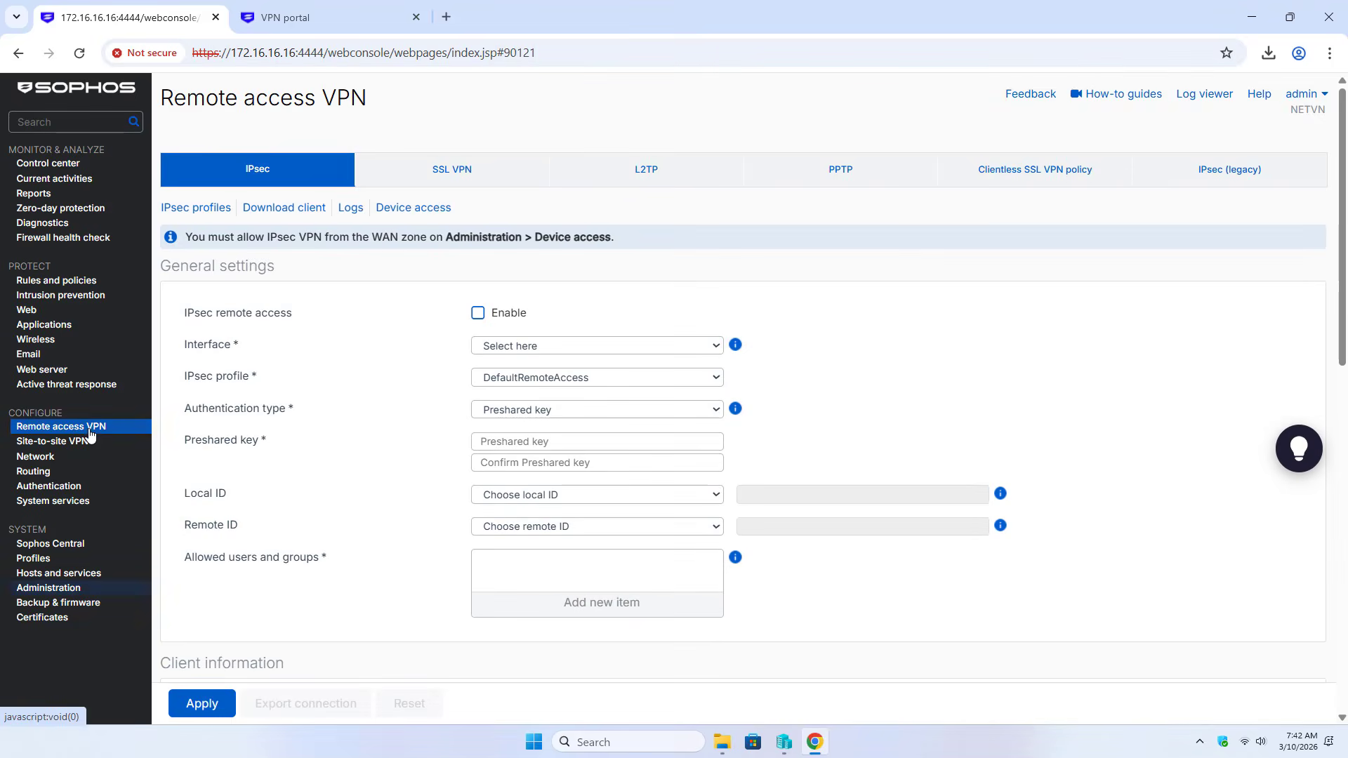
click(456, 182)
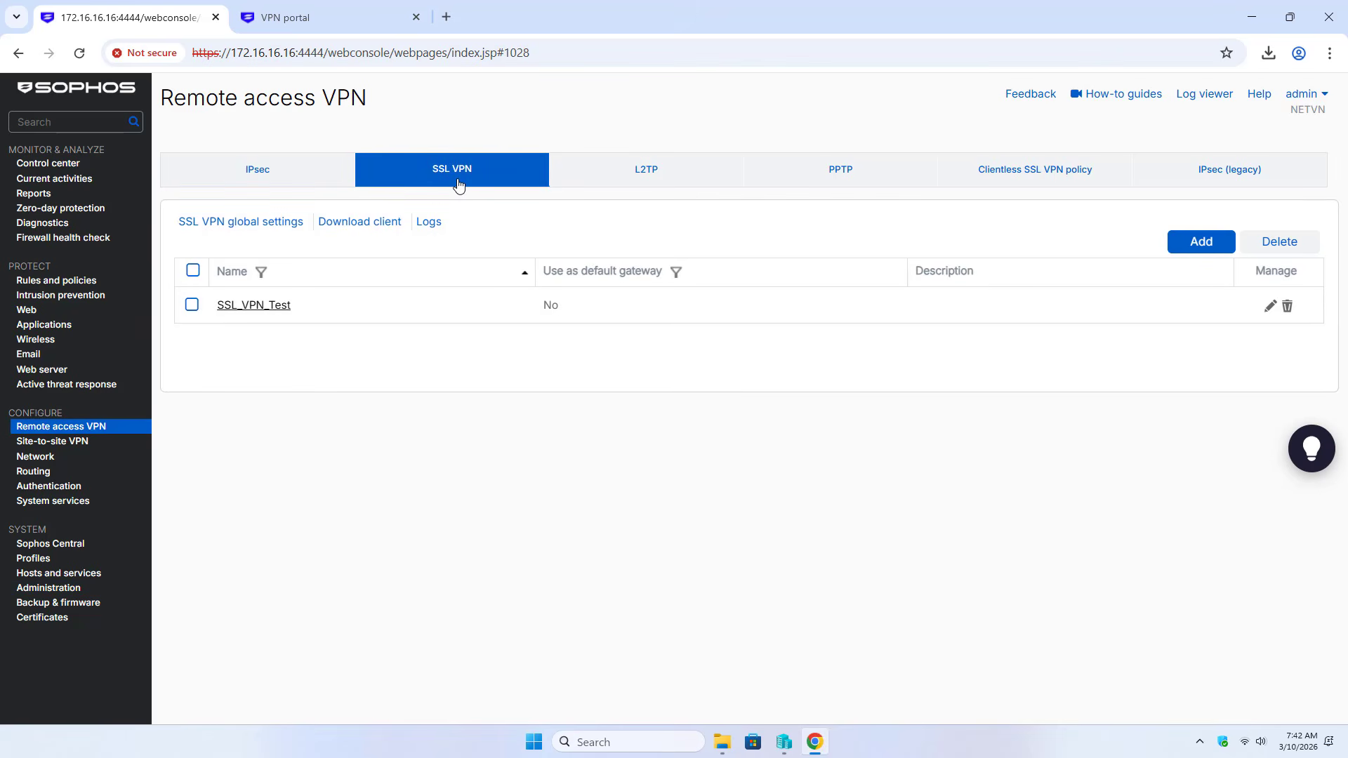
click(224, 224)
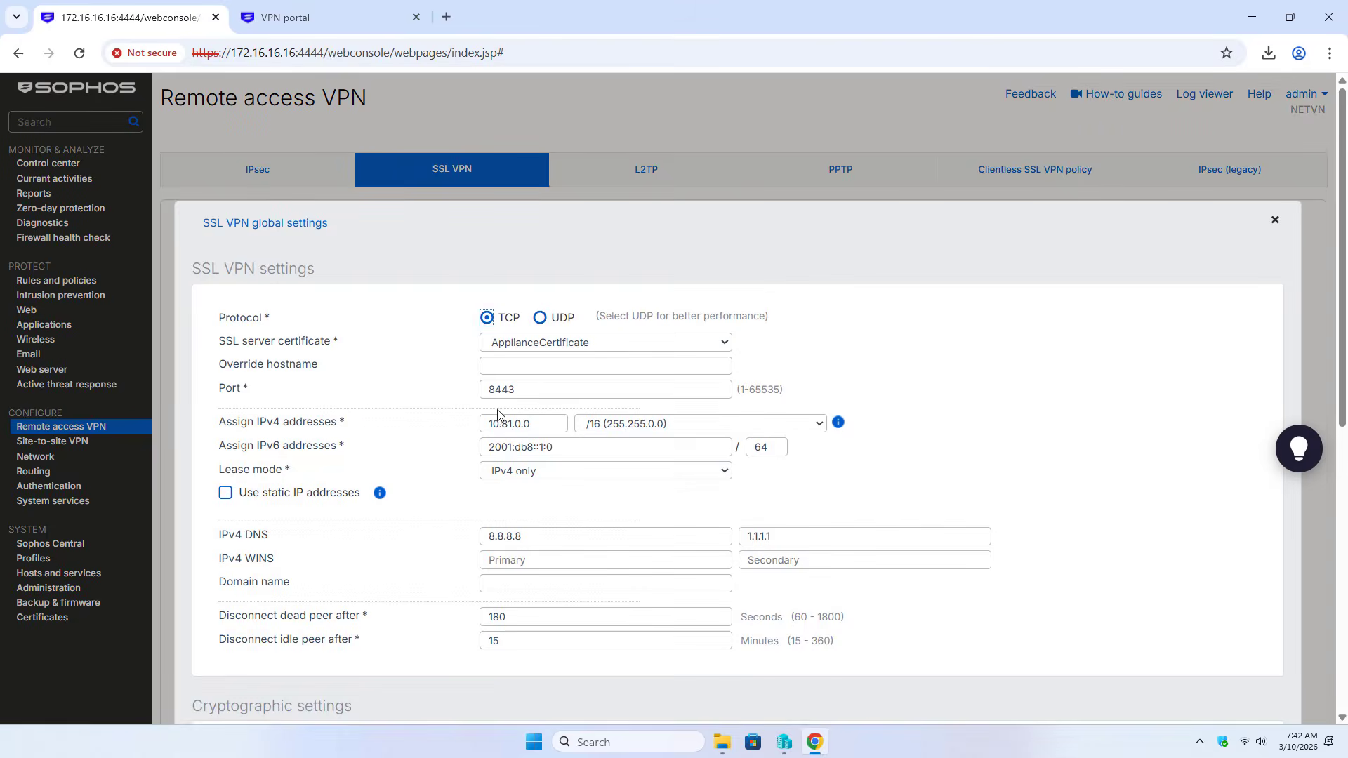
click(546, 394)
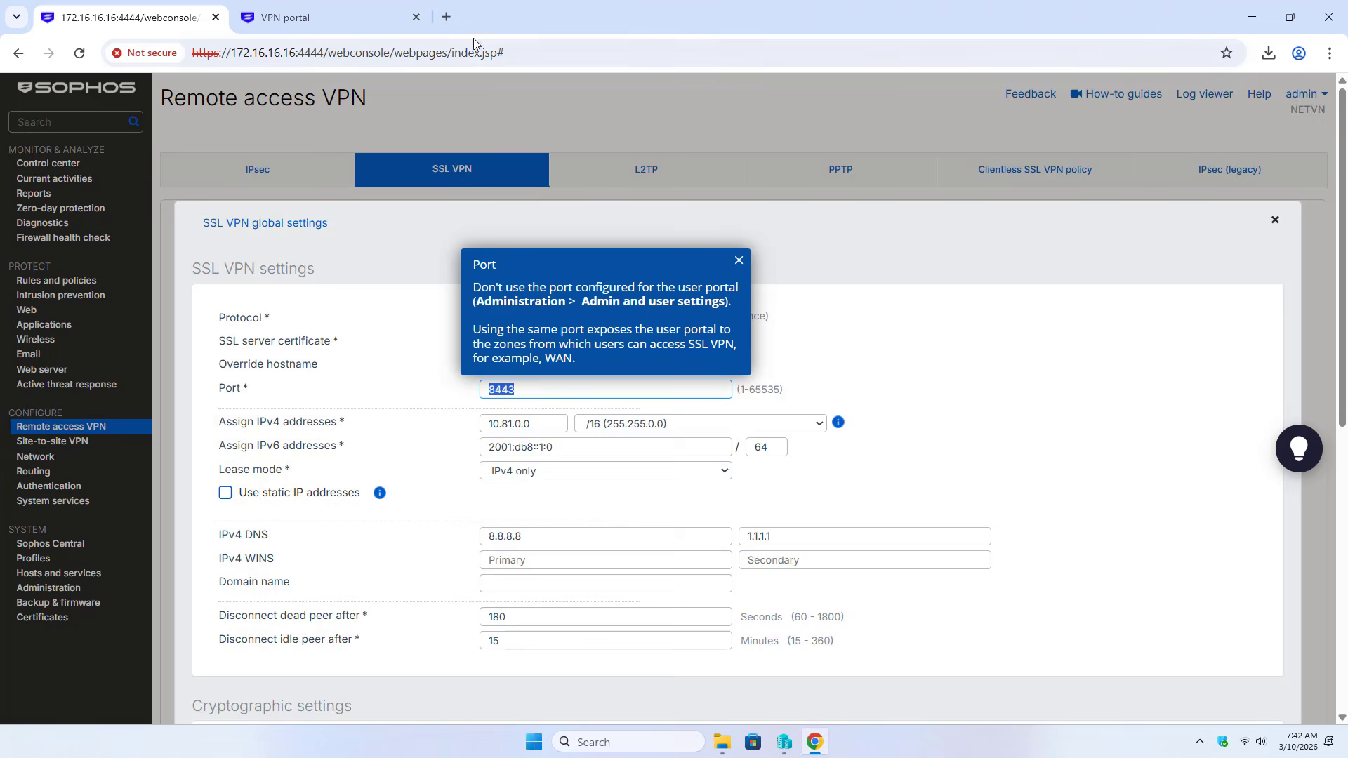
click(447, 17)
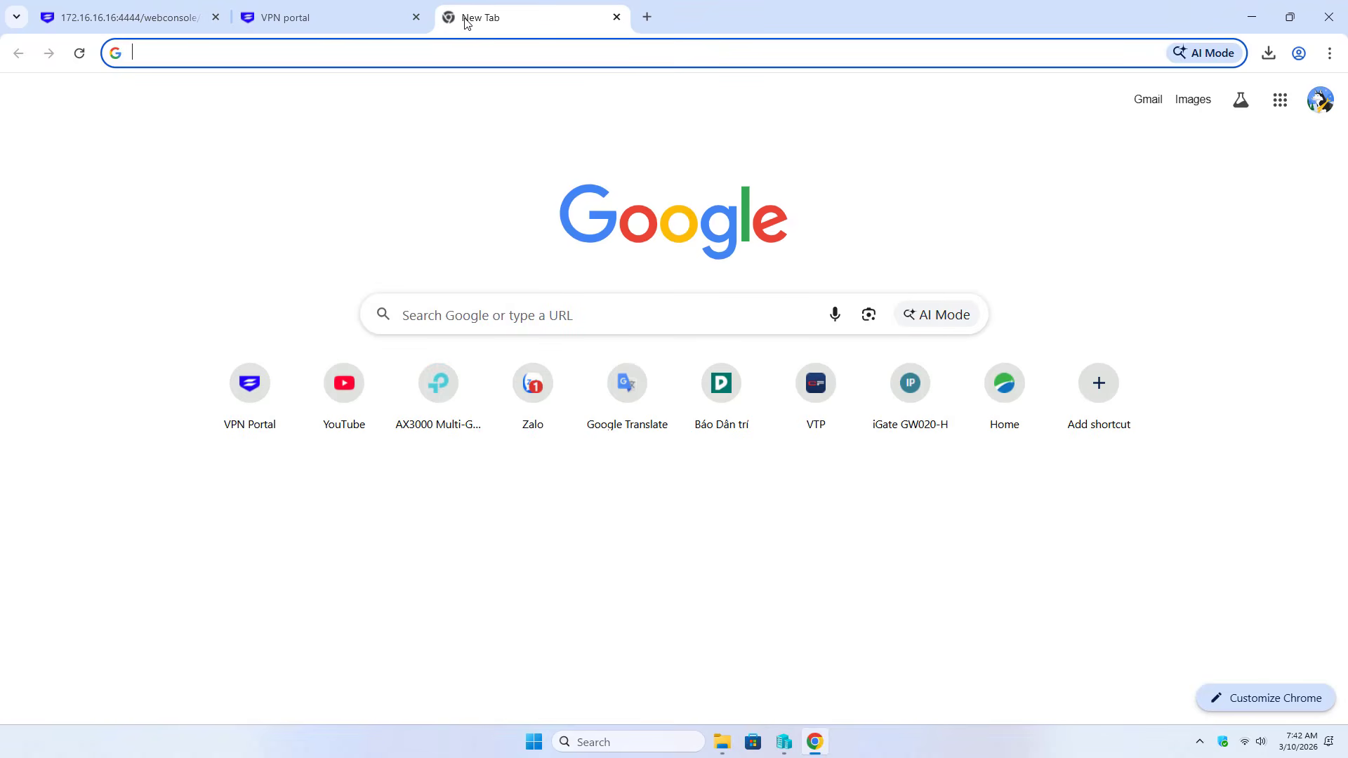
In the router's NAT > Virtual Server form, name the new rule 'sslvpn'
click(908, 385)
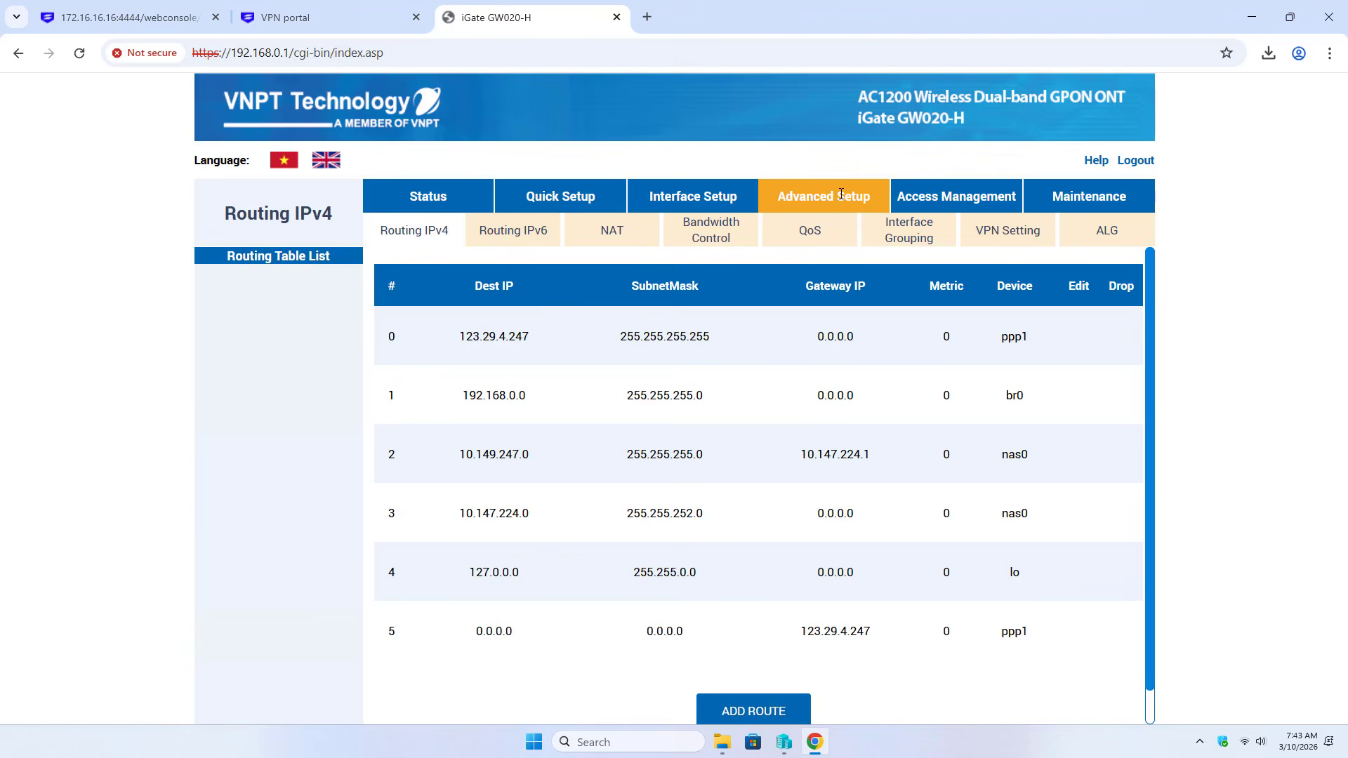
click(612, 234)
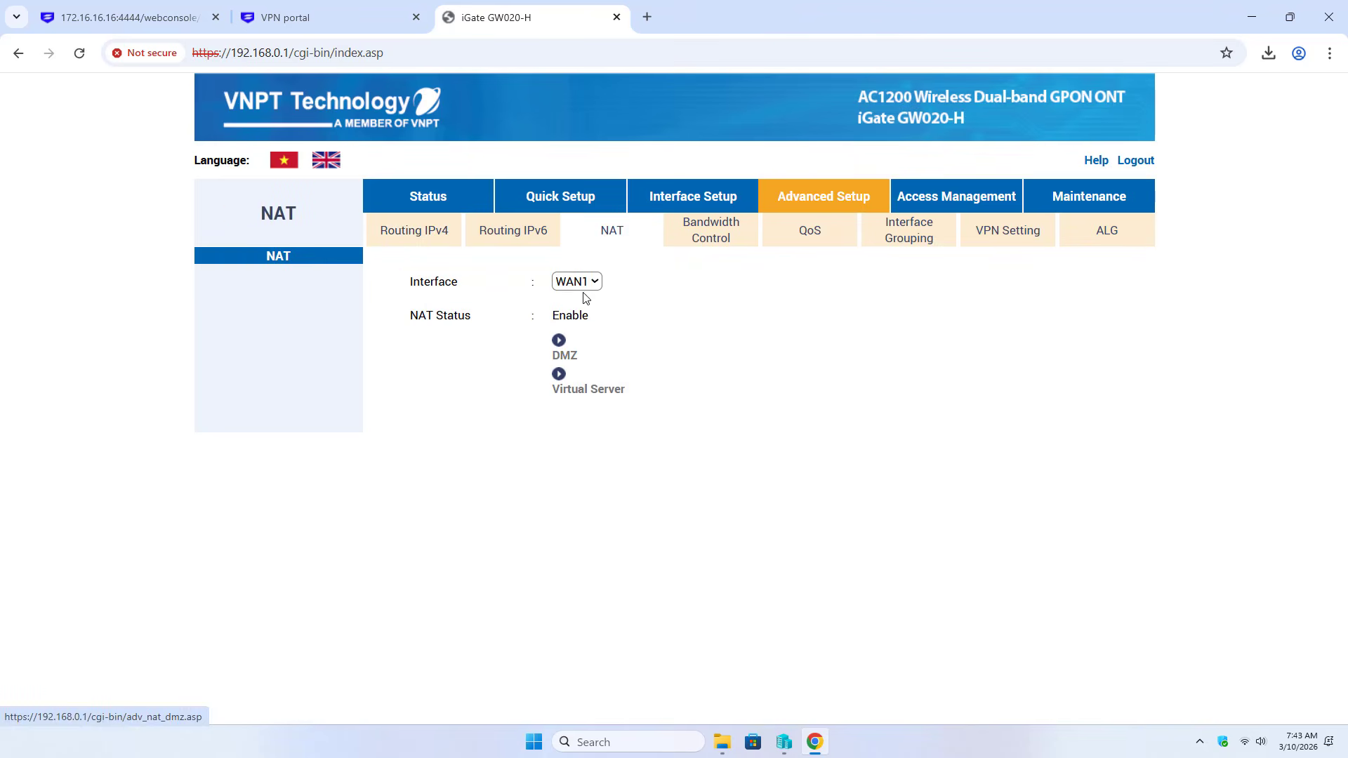
click(574, 395)
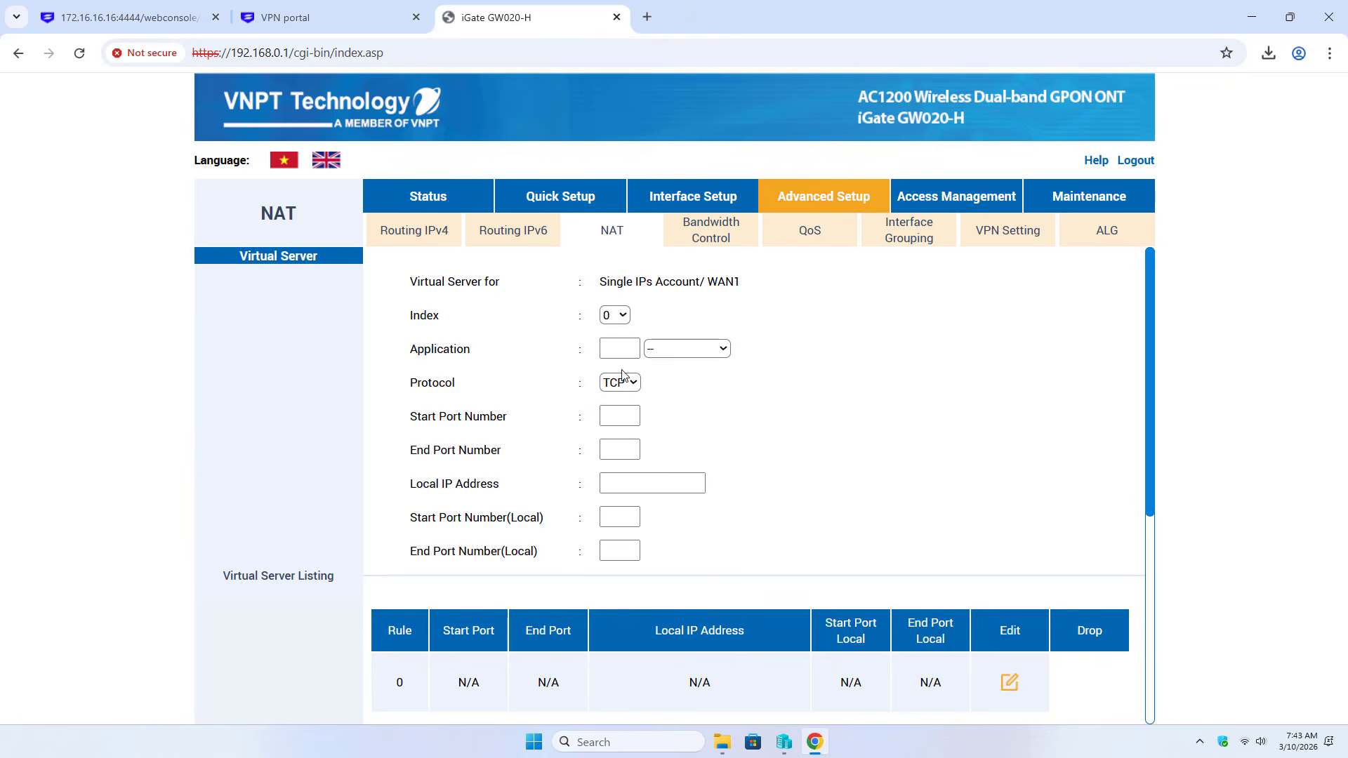
click(625, 345)
click(624, 347)
text(sslvpn)
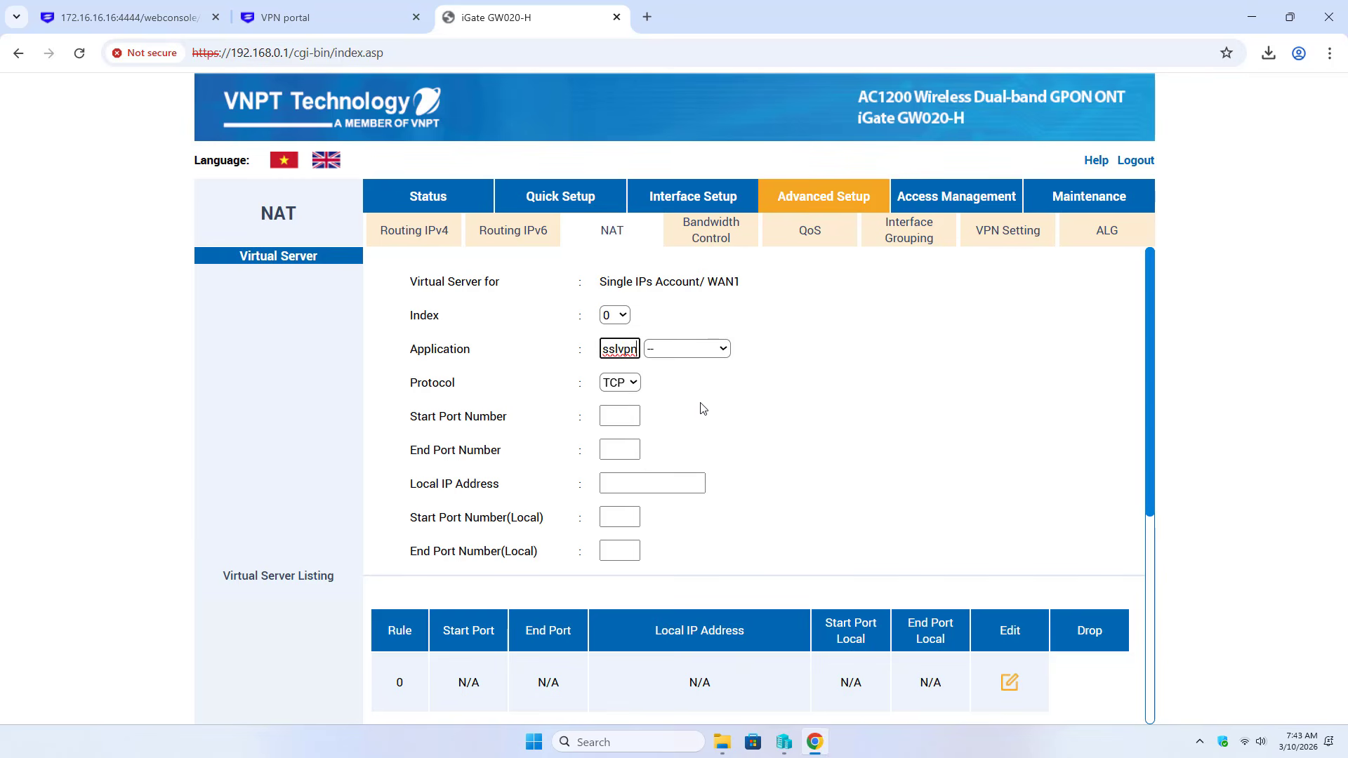
Confirm the firewall's SSL VPN uses TCP and set the rule's protocol to TCP
click(178, 21)
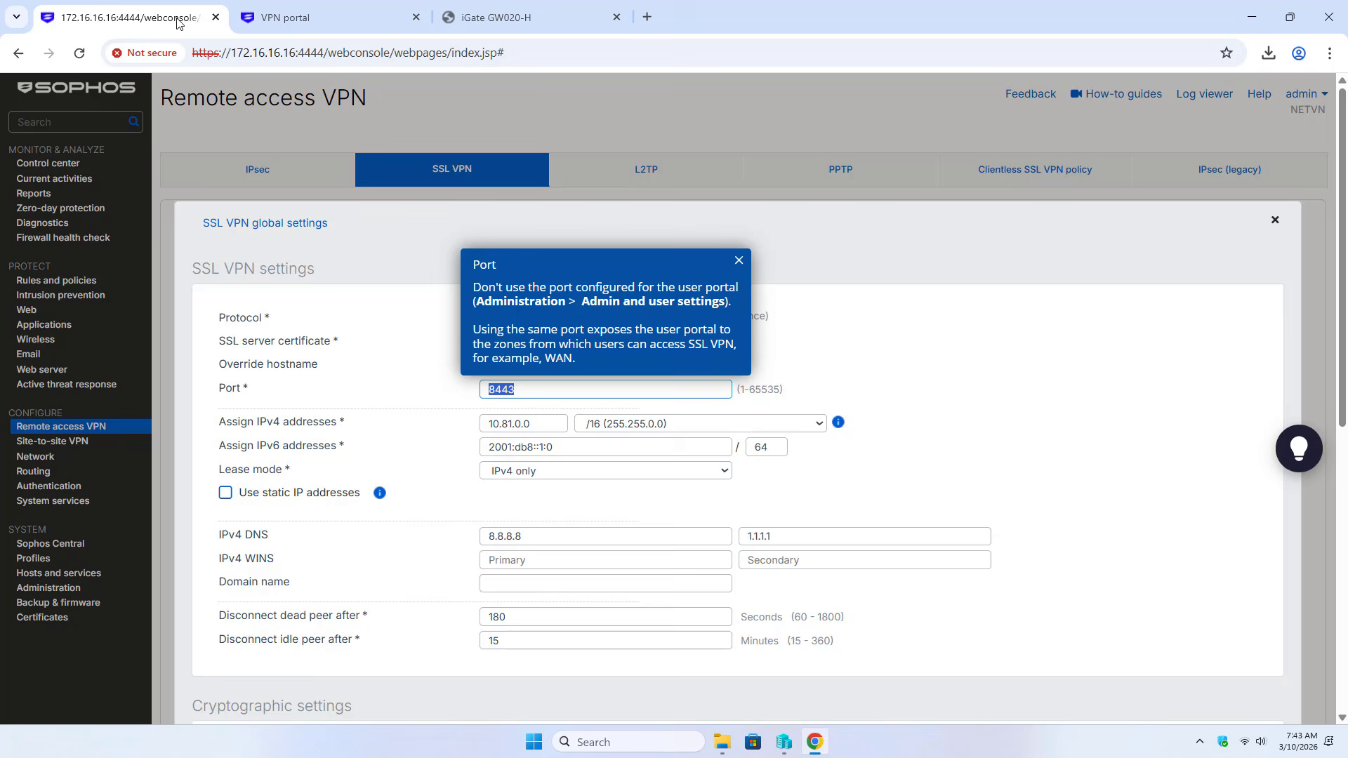
click(739, 264)
click(488, 320)
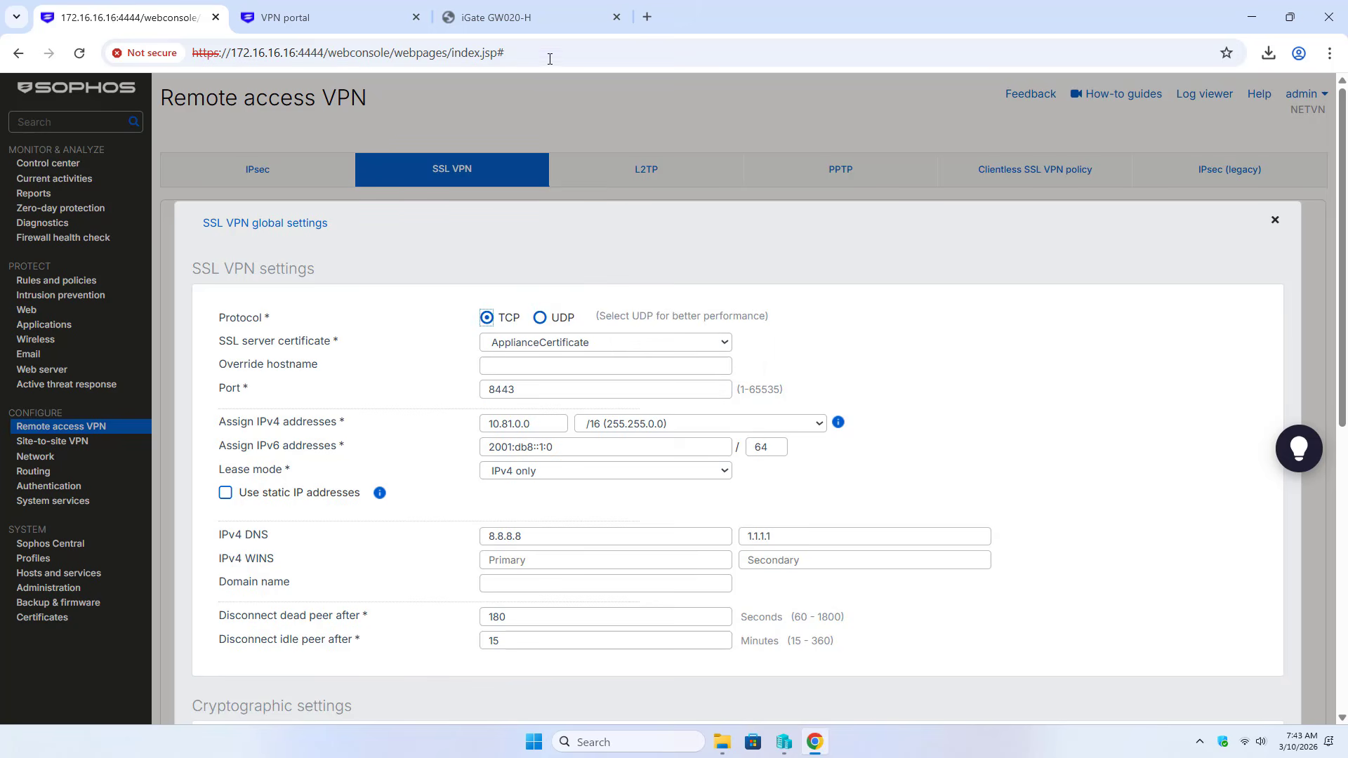
click(551, 17)
click(629, 385)
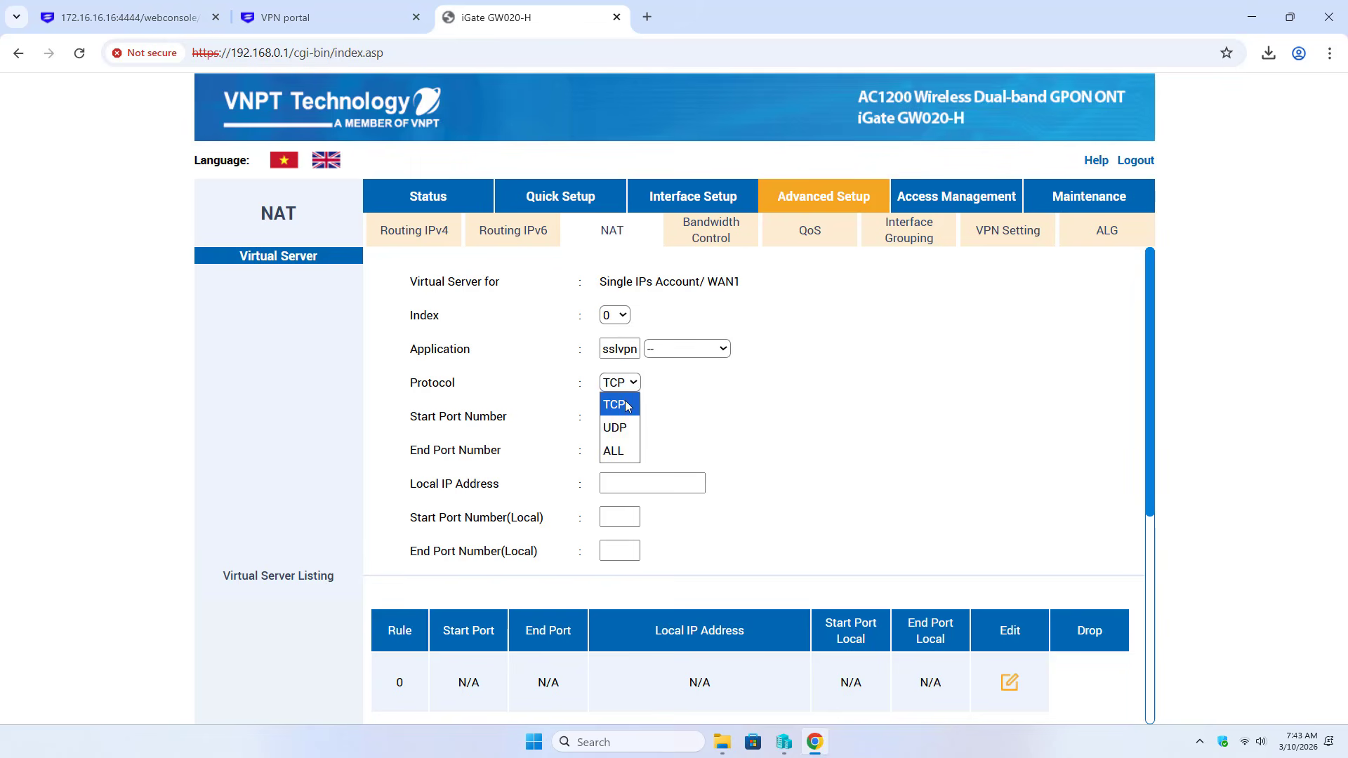
click(628, 406)
Copy port 8443 from the firewall into the rule's start, end, local start and local end ports
click(621, 421)
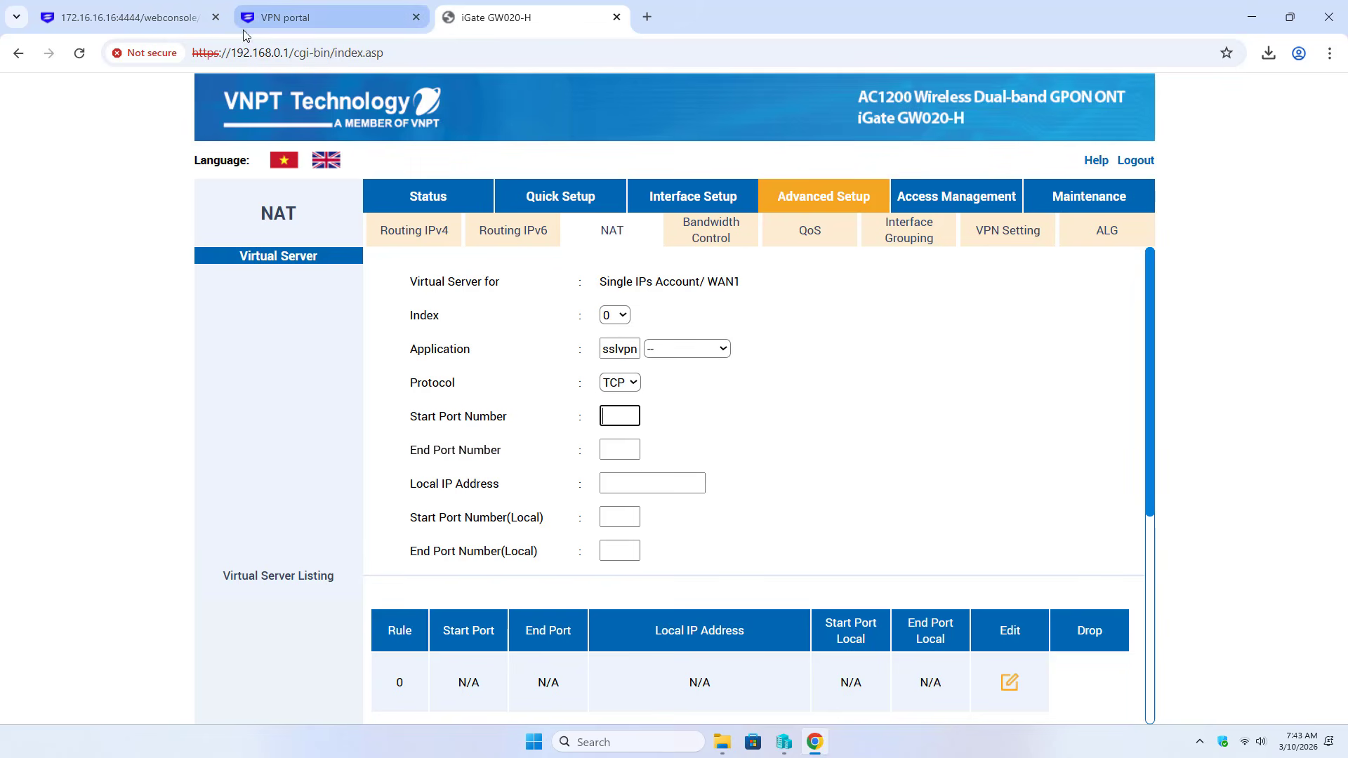
click(154, 17)
double_click(508, 392)
key(ctrl+c)
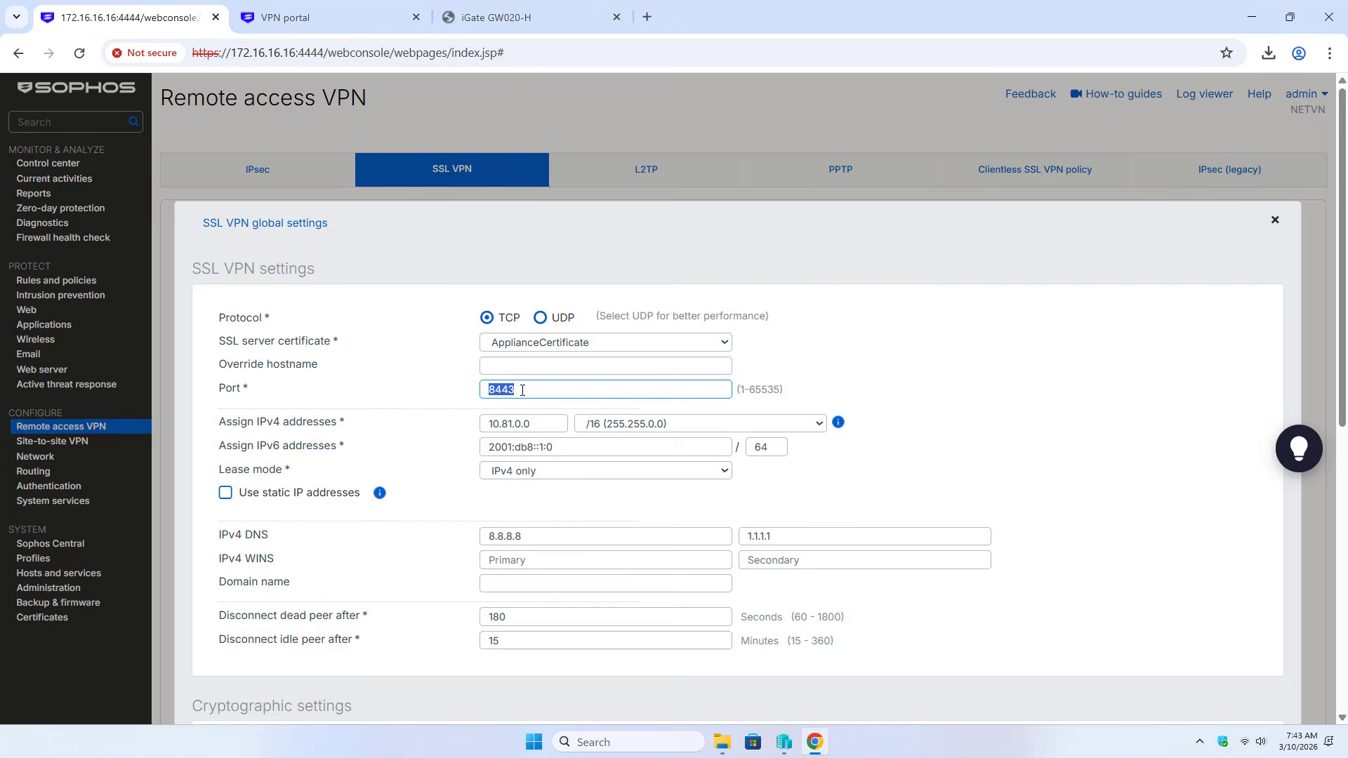
click(495, 17)
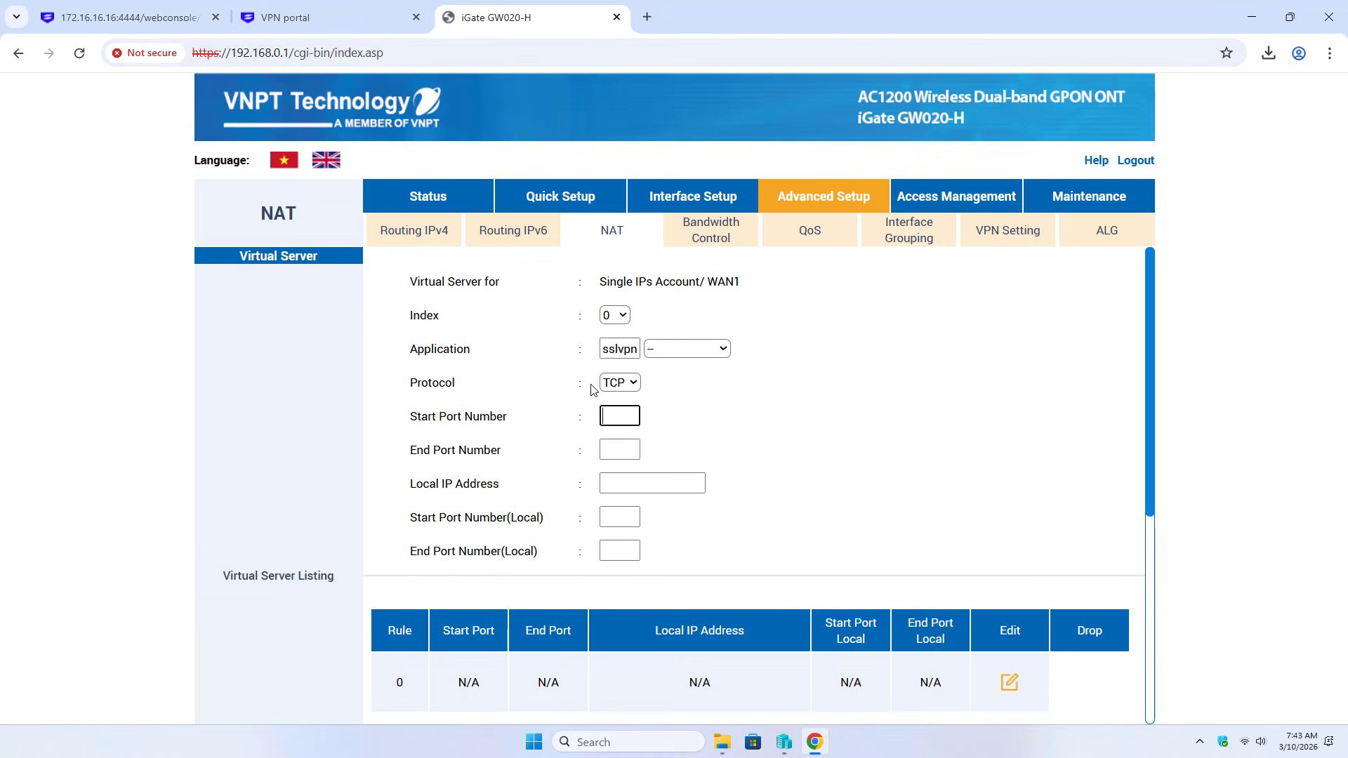
key(ctrl+v)
click(619, 450)
key(ctrl+v)
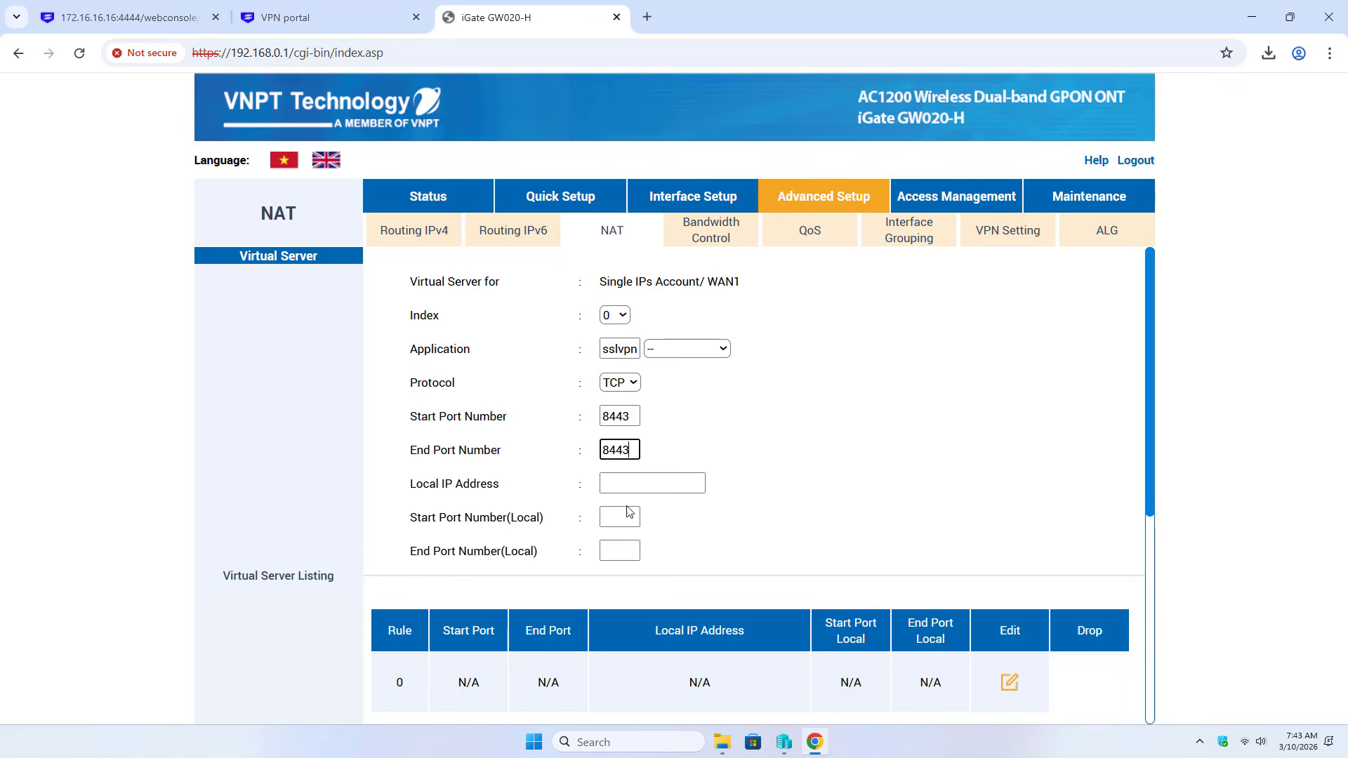
click(633, 512)
key(ctrl+v)
click(619, 550)
key(ctrl+v)
Copy the firewall's PortB address 192.168.0.11 and paste it as the rule's Local IP
click(644, 484)
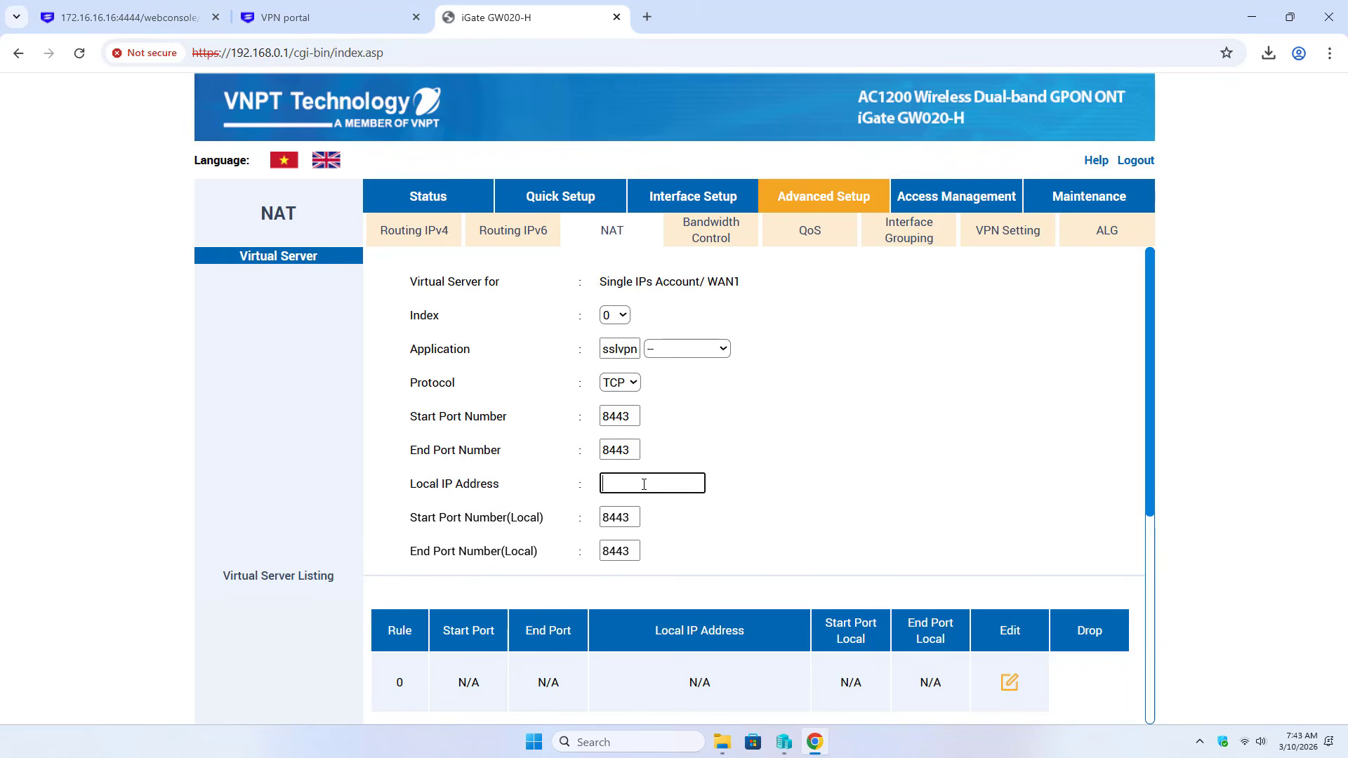
click(129, 17)
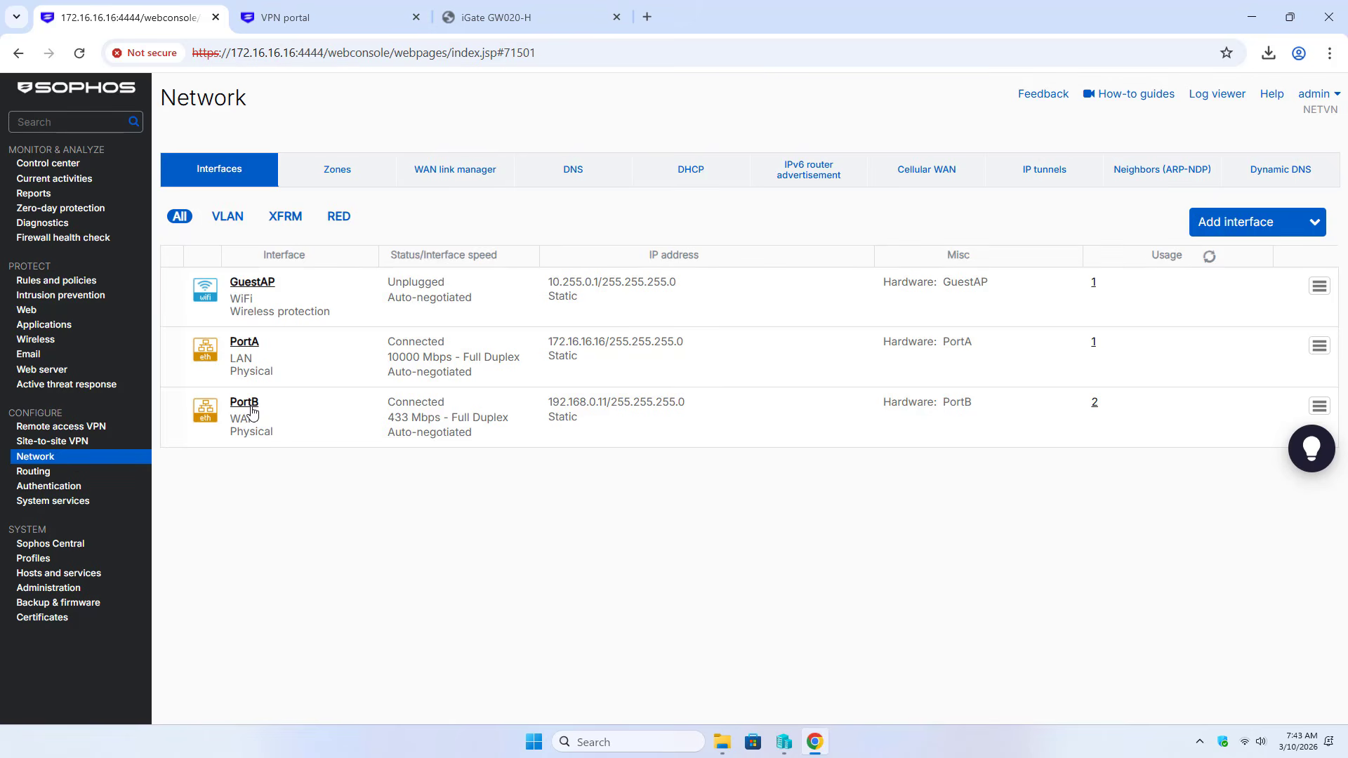
drag(234, 419, 281, 424)
drag(551, 403, 606, 402)
right_click(601, 407)
click(626, 424)
click(505, 16)
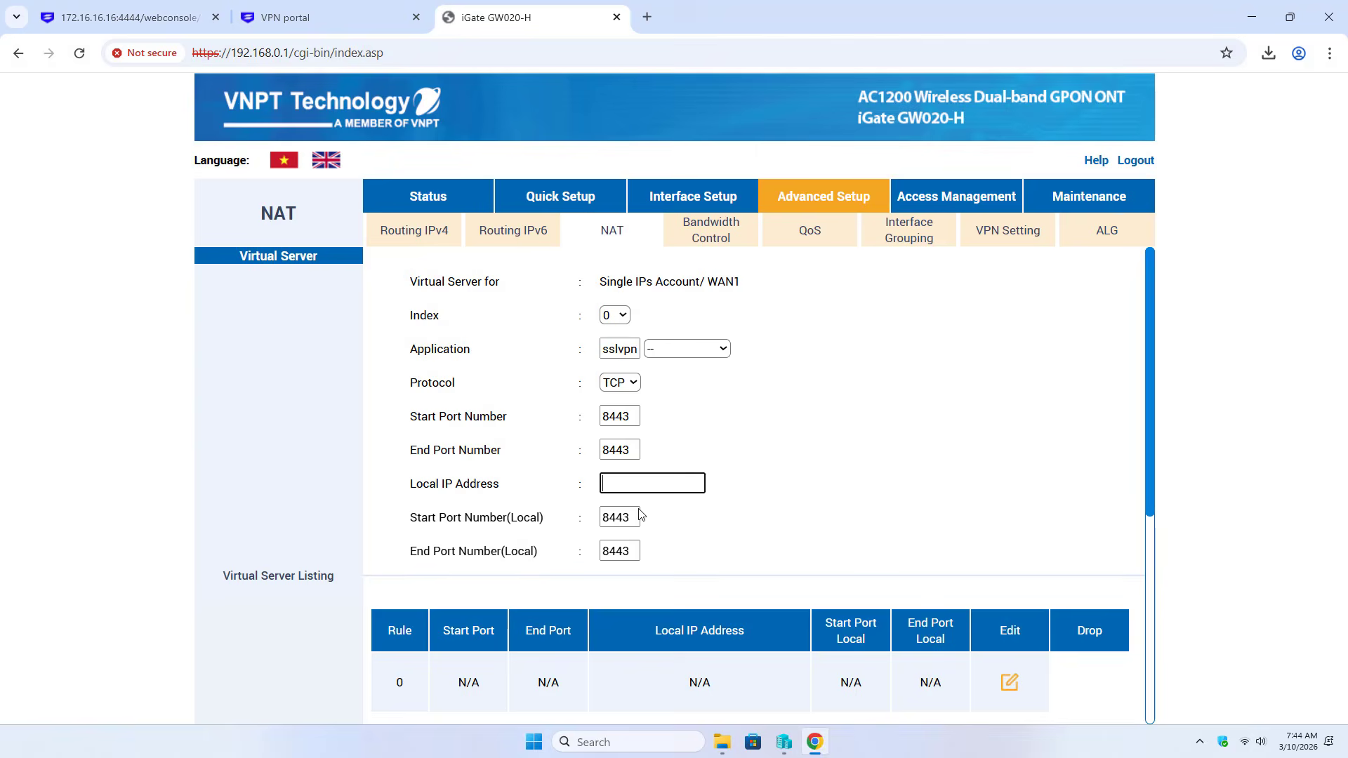
key(ctrl+v)
Apply the rule and review its saved 8443 ports and 192.168.0.11 address in the list
drag(680, 483, 602, 484)
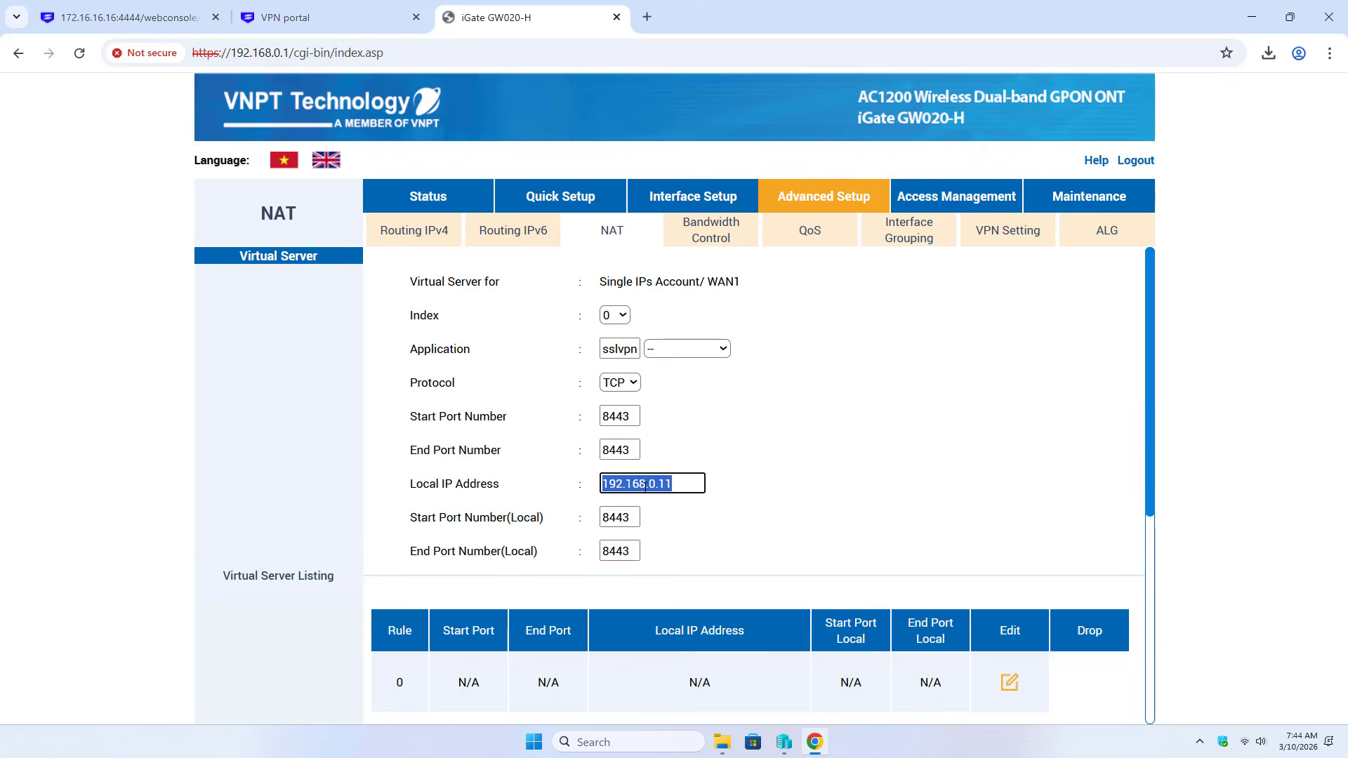
scroll(745, 492, down, 5)
click(667, 698)
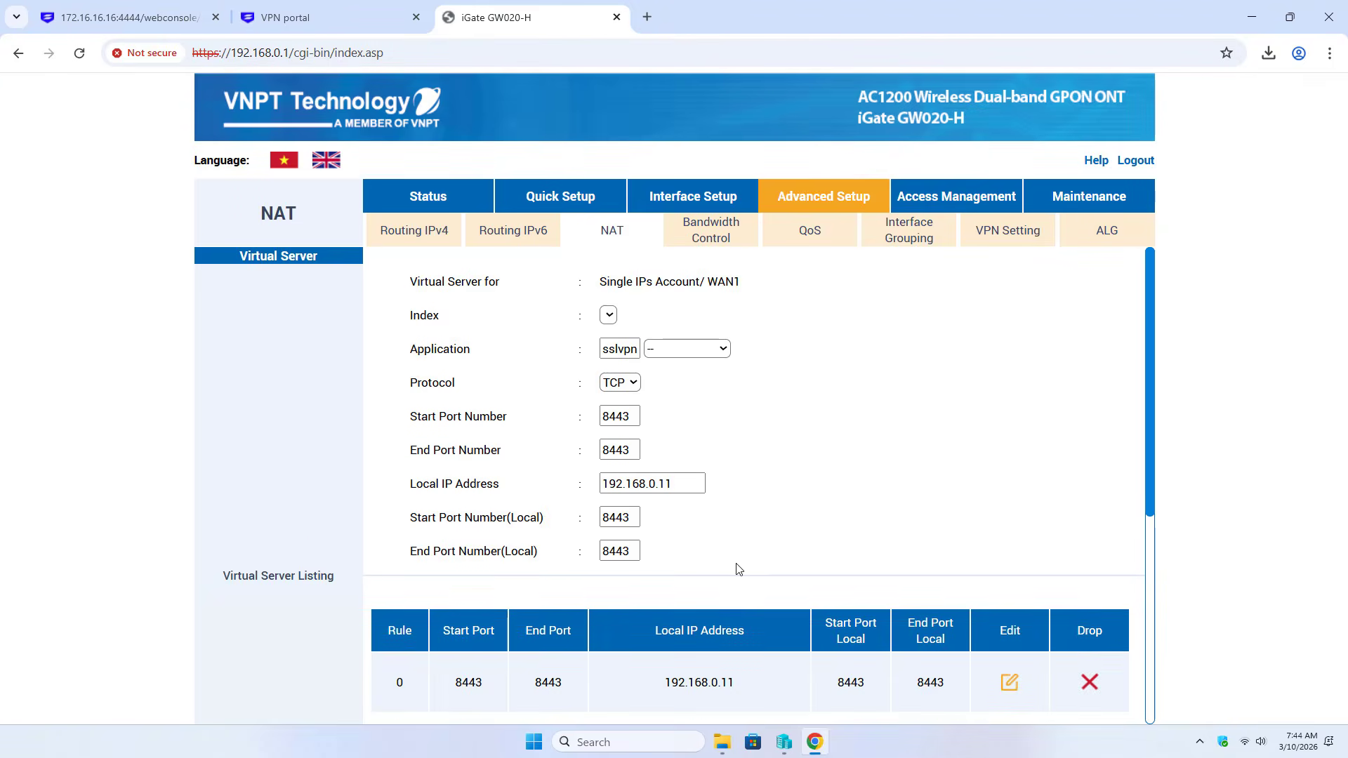
scroll(527, 546, down, 3)
drag(455, 513, 945, 519)
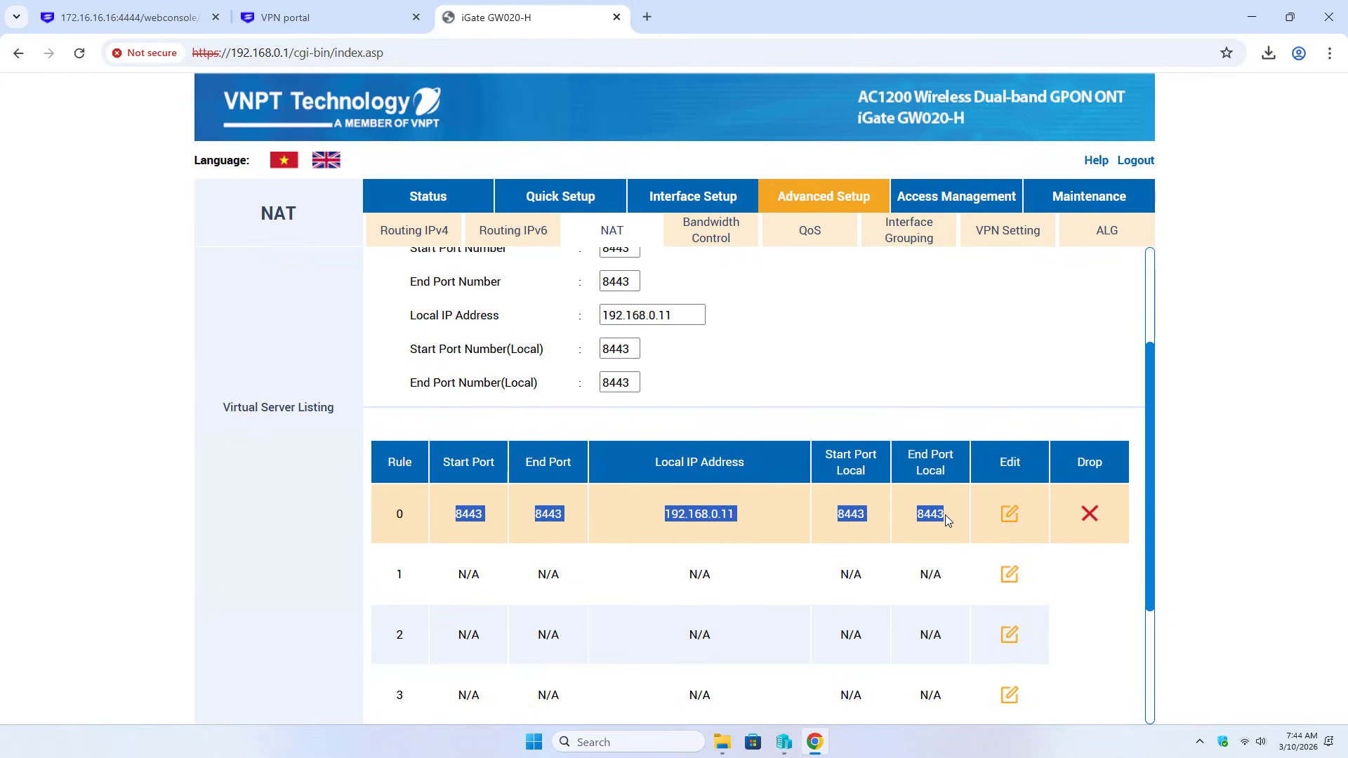
Load ping.eu in a new tab, select the public IP 14.170.159.242, and minimise Chrome
click(648, 18)
text(ping.eu)
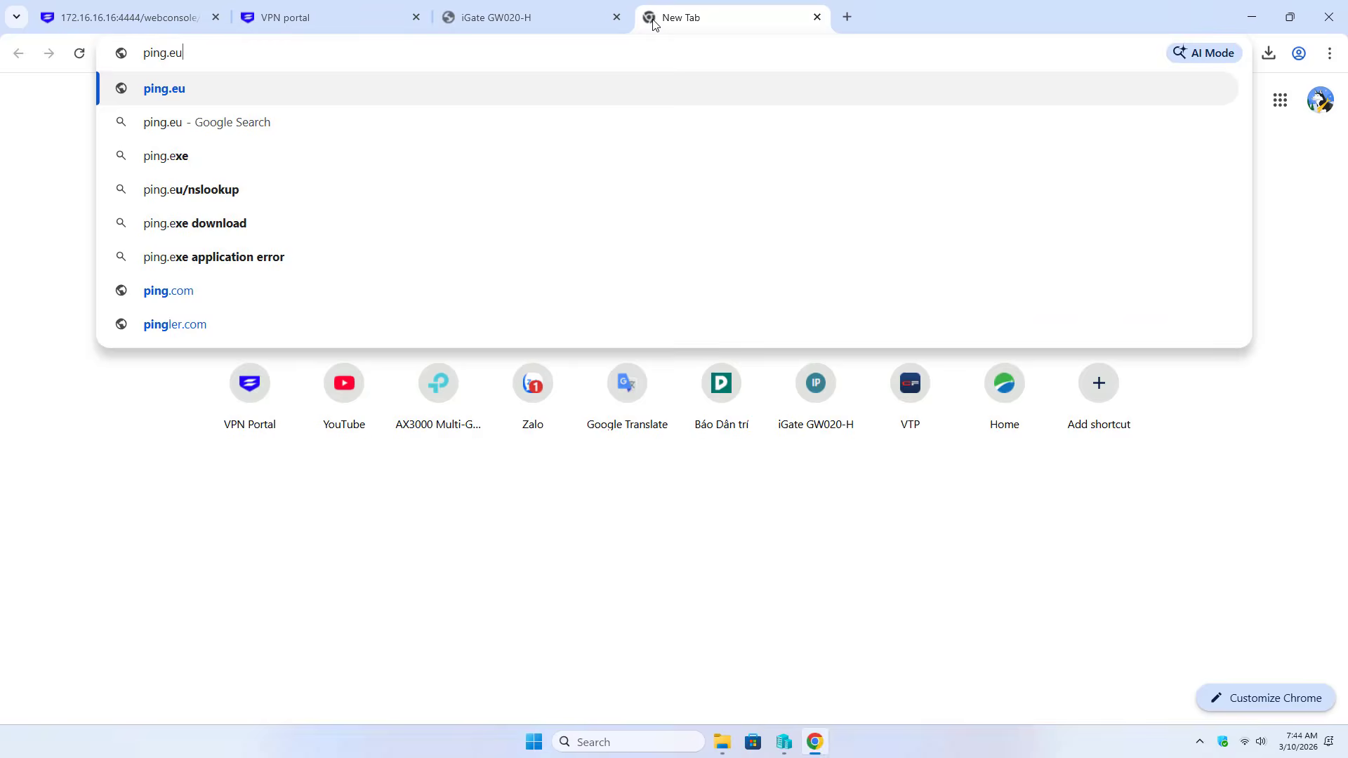
key(Return)
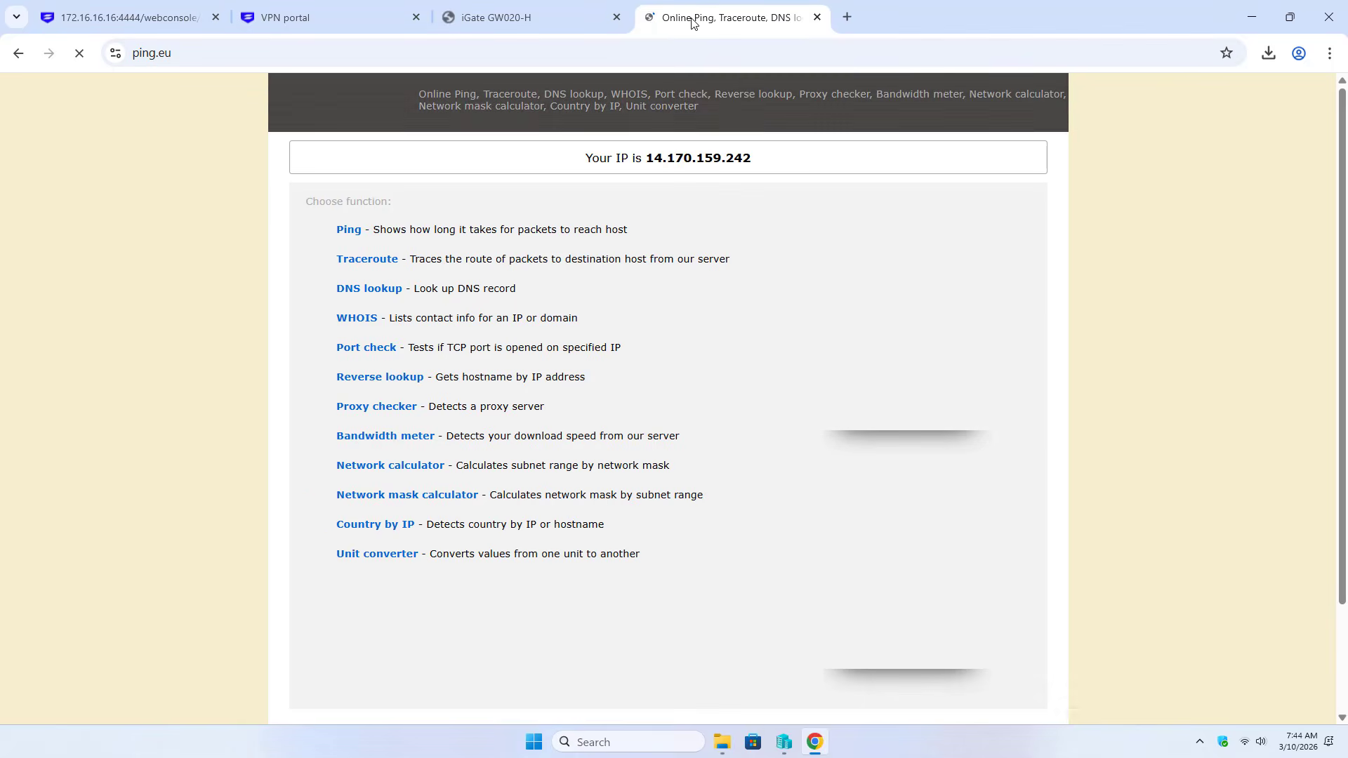
drag(647, 157, 752, 158)
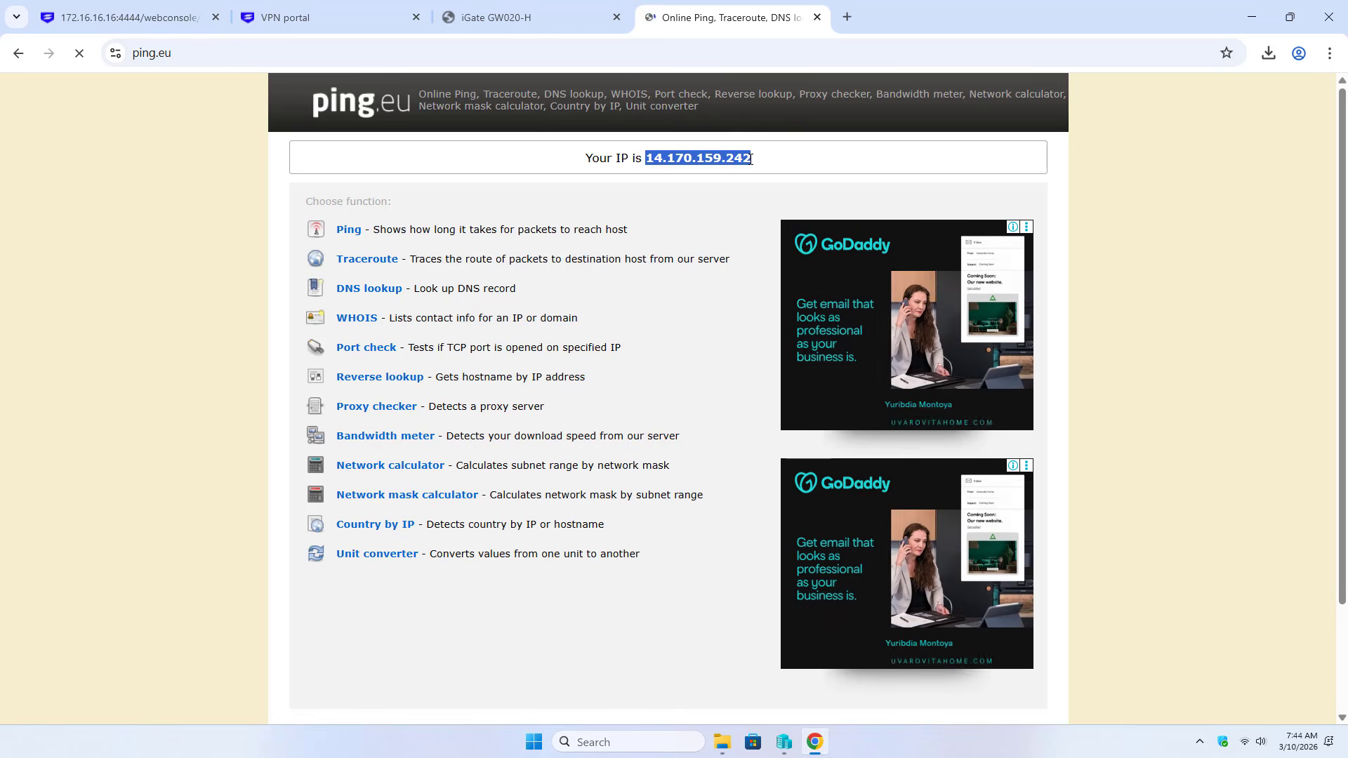
click(1254, 20)
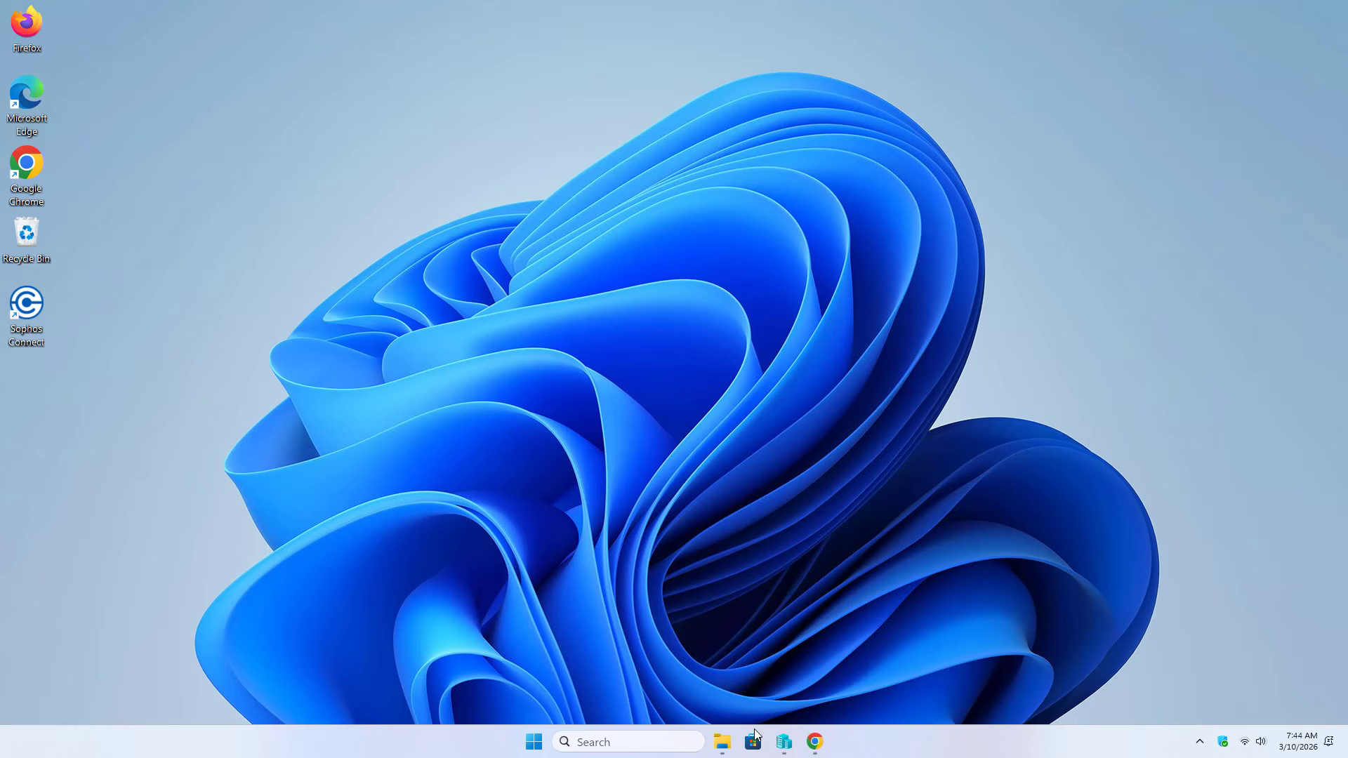
Open sslvpn-ssluser-client-config.ovpn in Notepad++ and start a new 'remote' line after reneg-sec 0
click(722, 742)
click(199, 177)
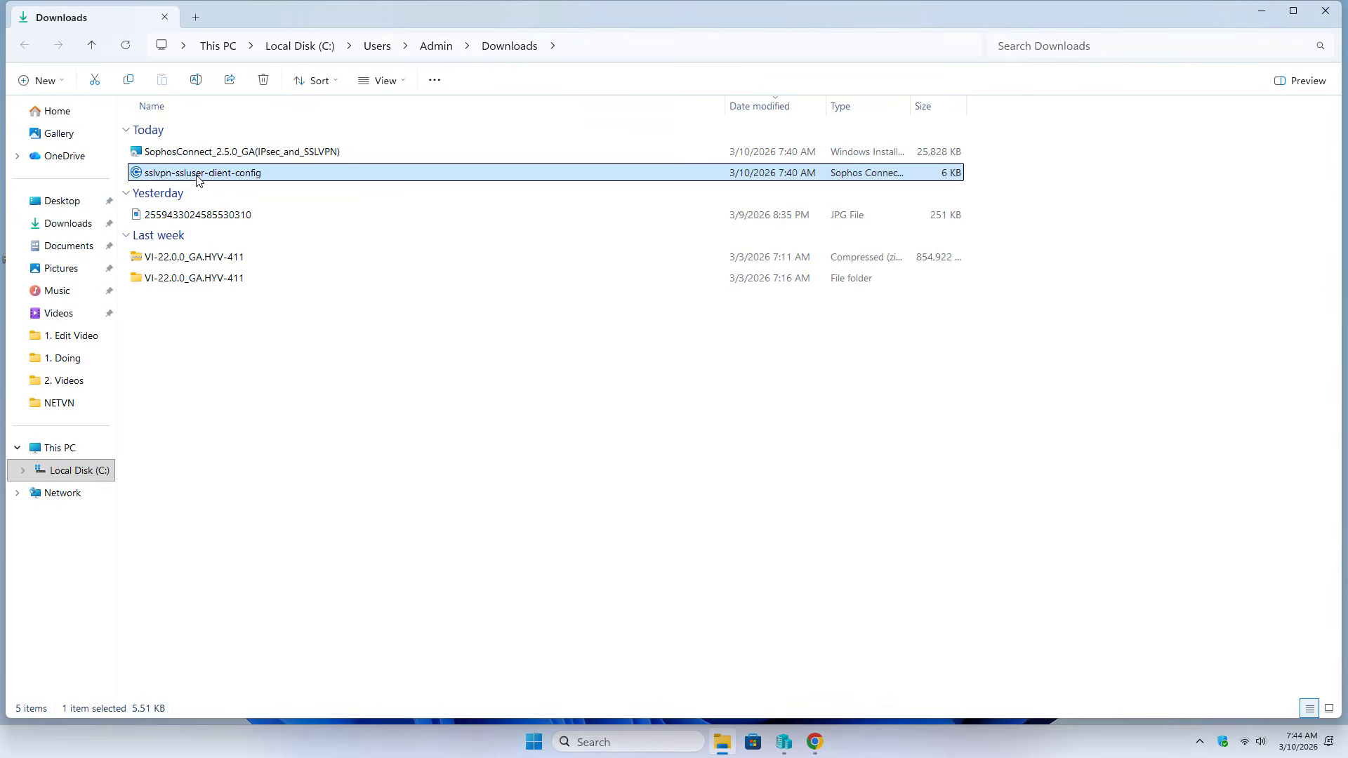
right_click(199, 177)
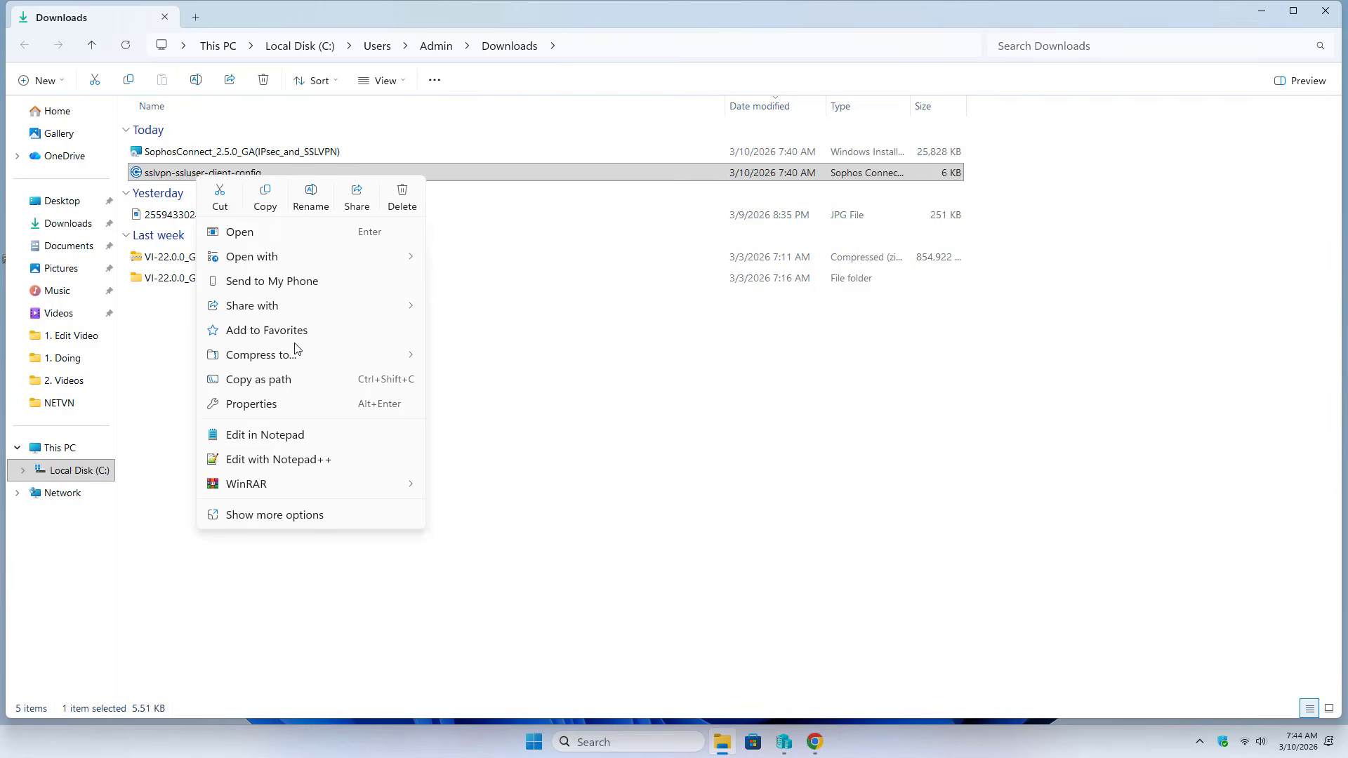
click(337, 439)
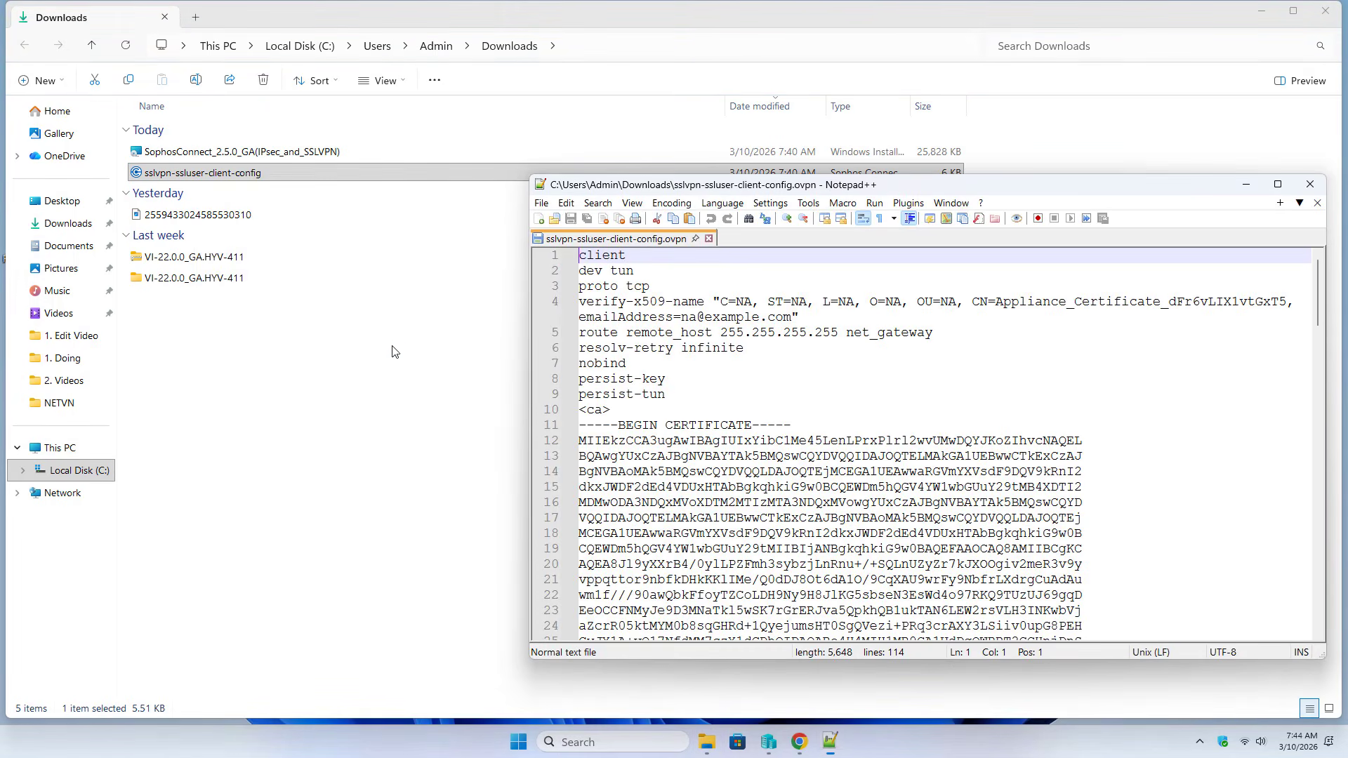
double_click(758, 188)
scroll(675, 333, down, 20)
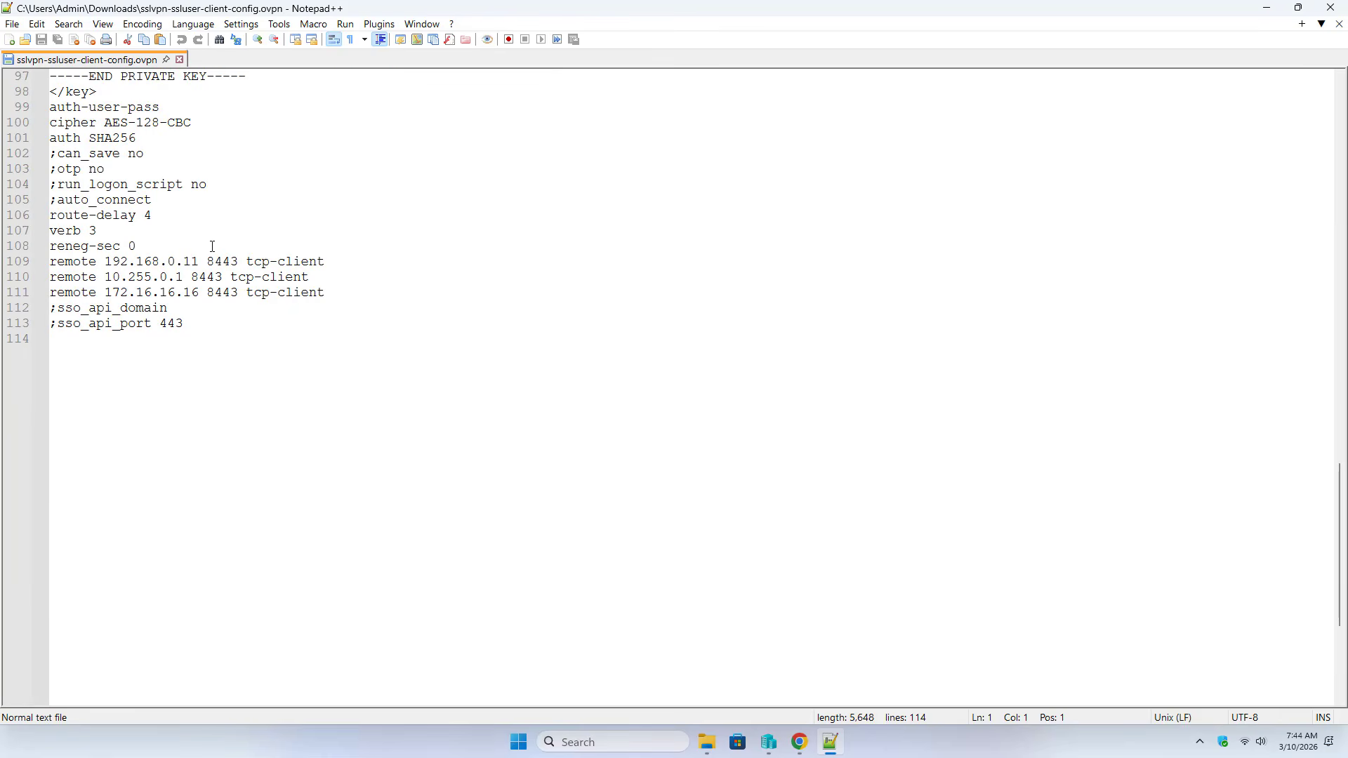
click(245, 245)
key(Return)
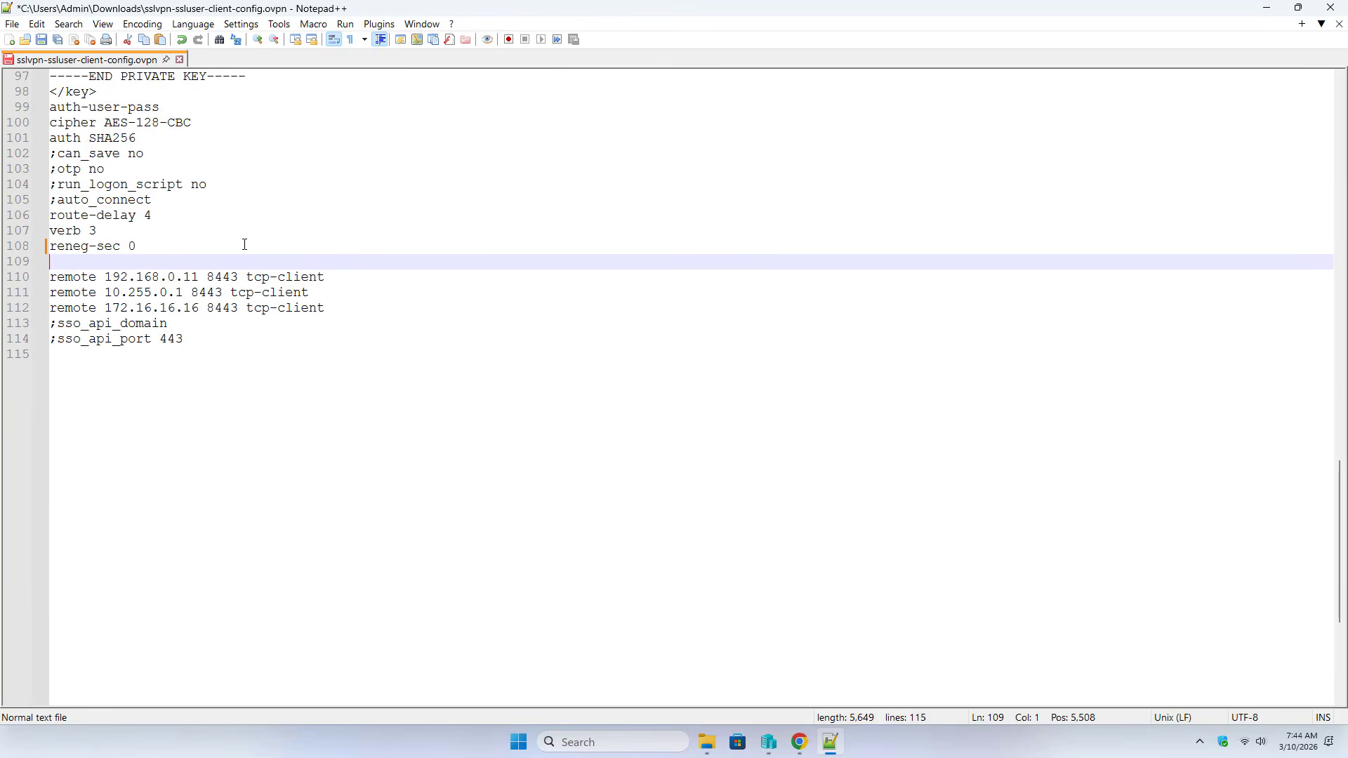
text(re)
key(Return)
Complete the line as 'remote 14.170.159.242 8443 tcp-client', then save and close the file
click(799, 742)
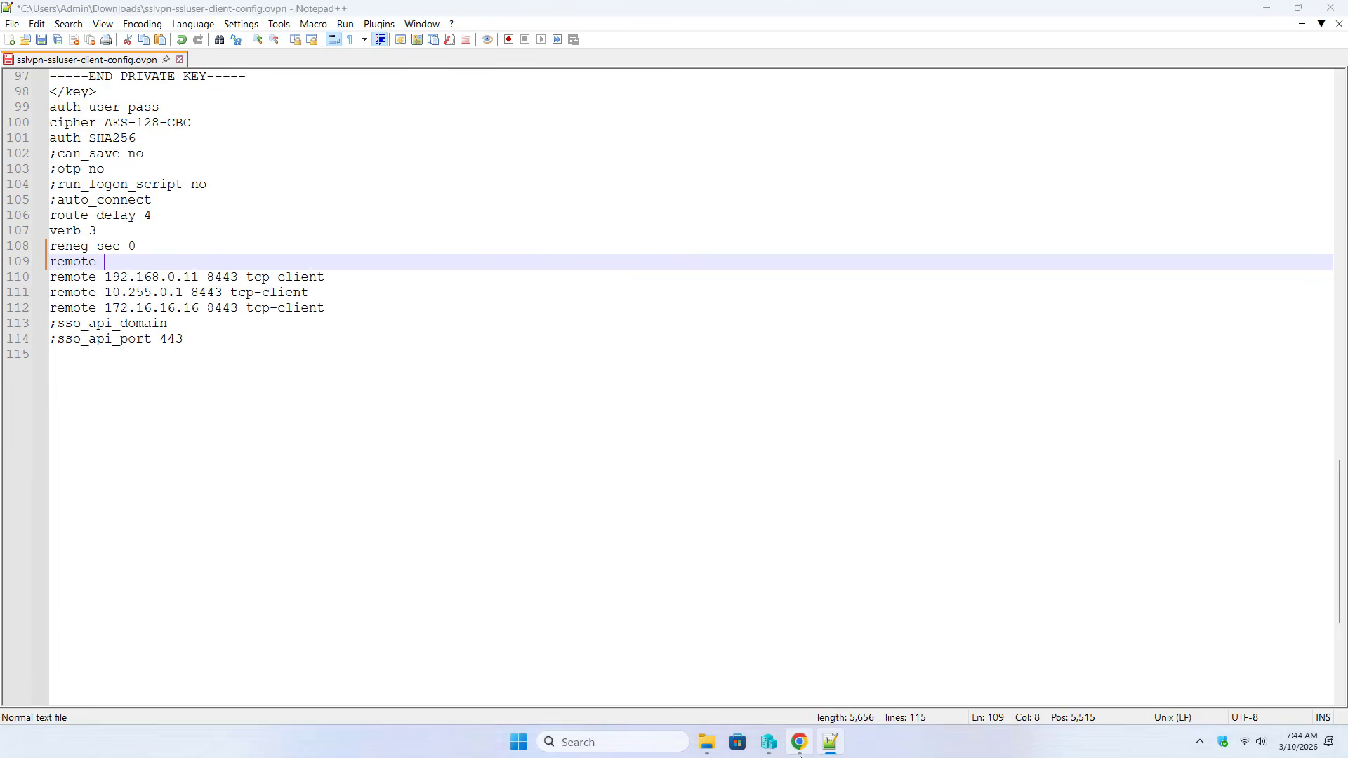
right_click(727, 167)
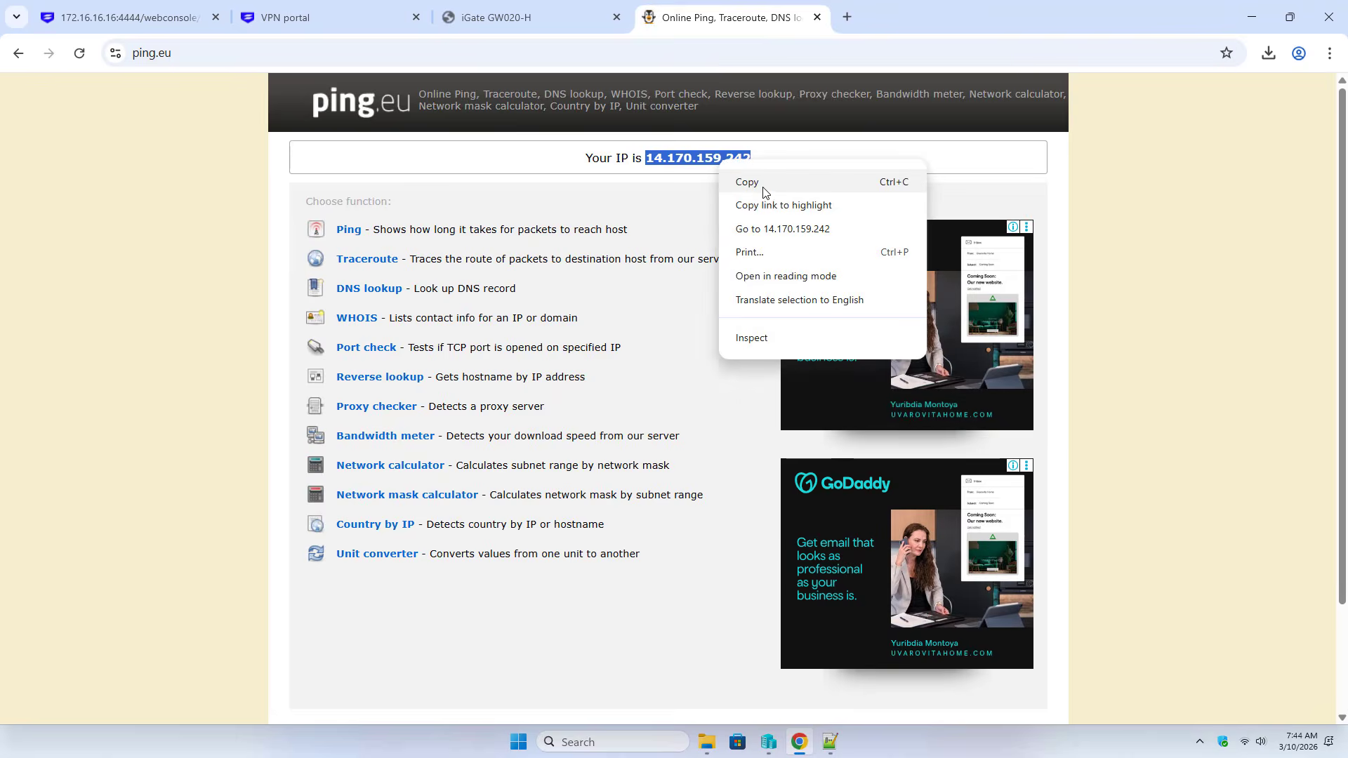
click(747, 181)
click(1251, 17)
right_click(193, 256)
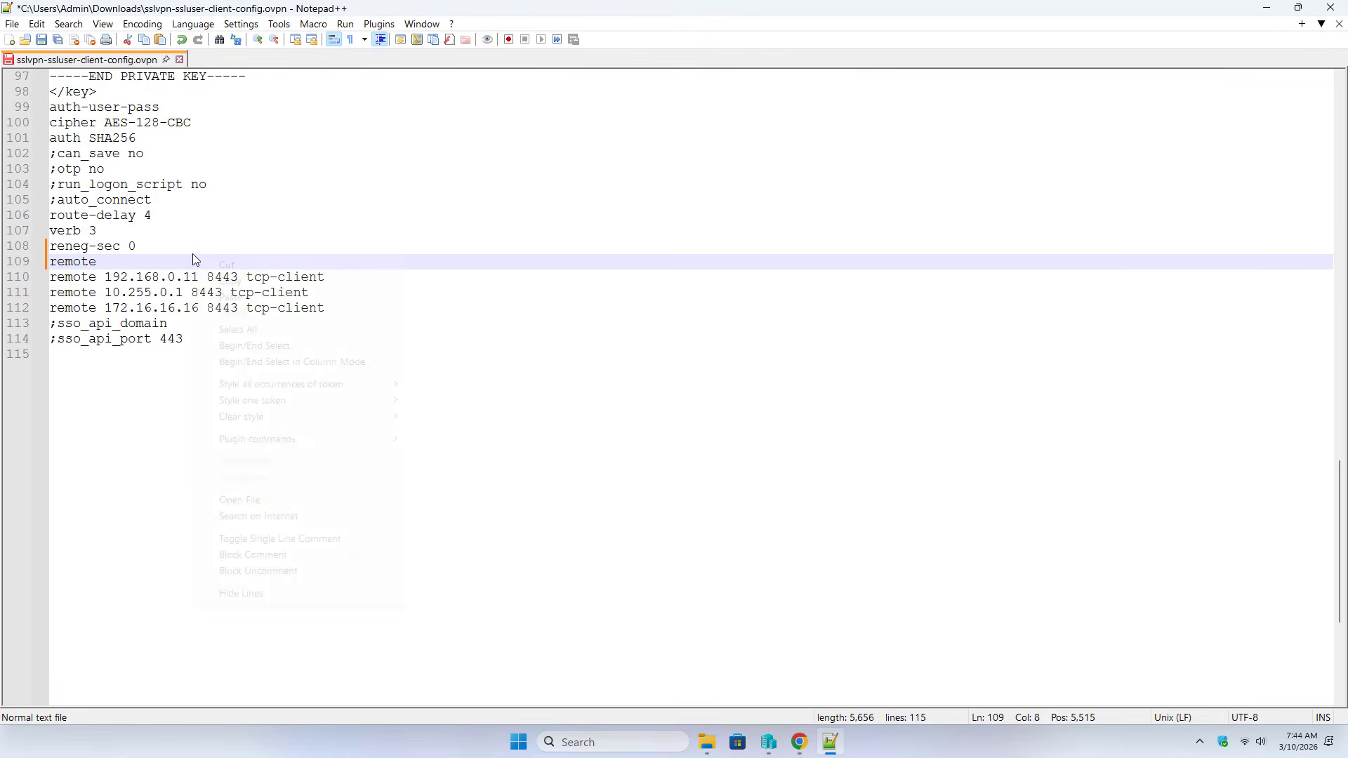
click(246, 302)
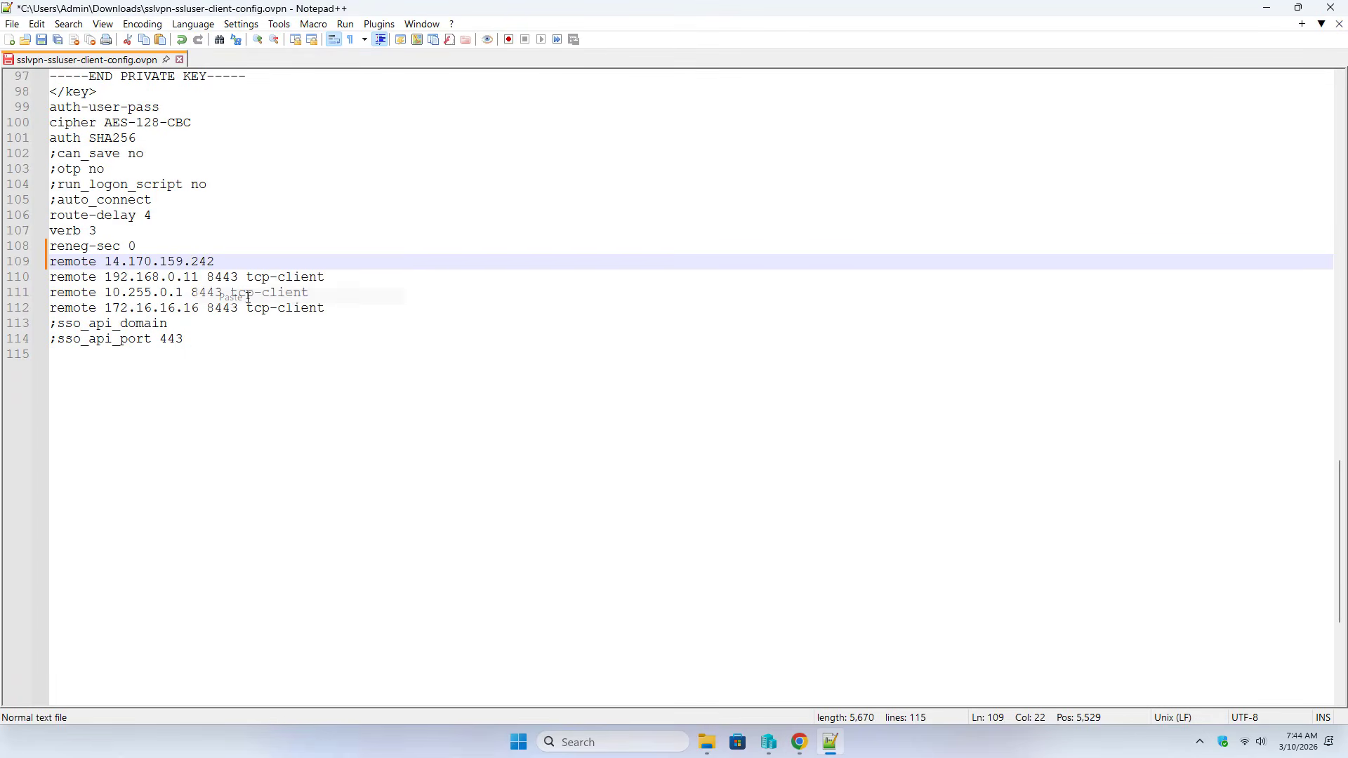
drag(209, 279, 331, 273)
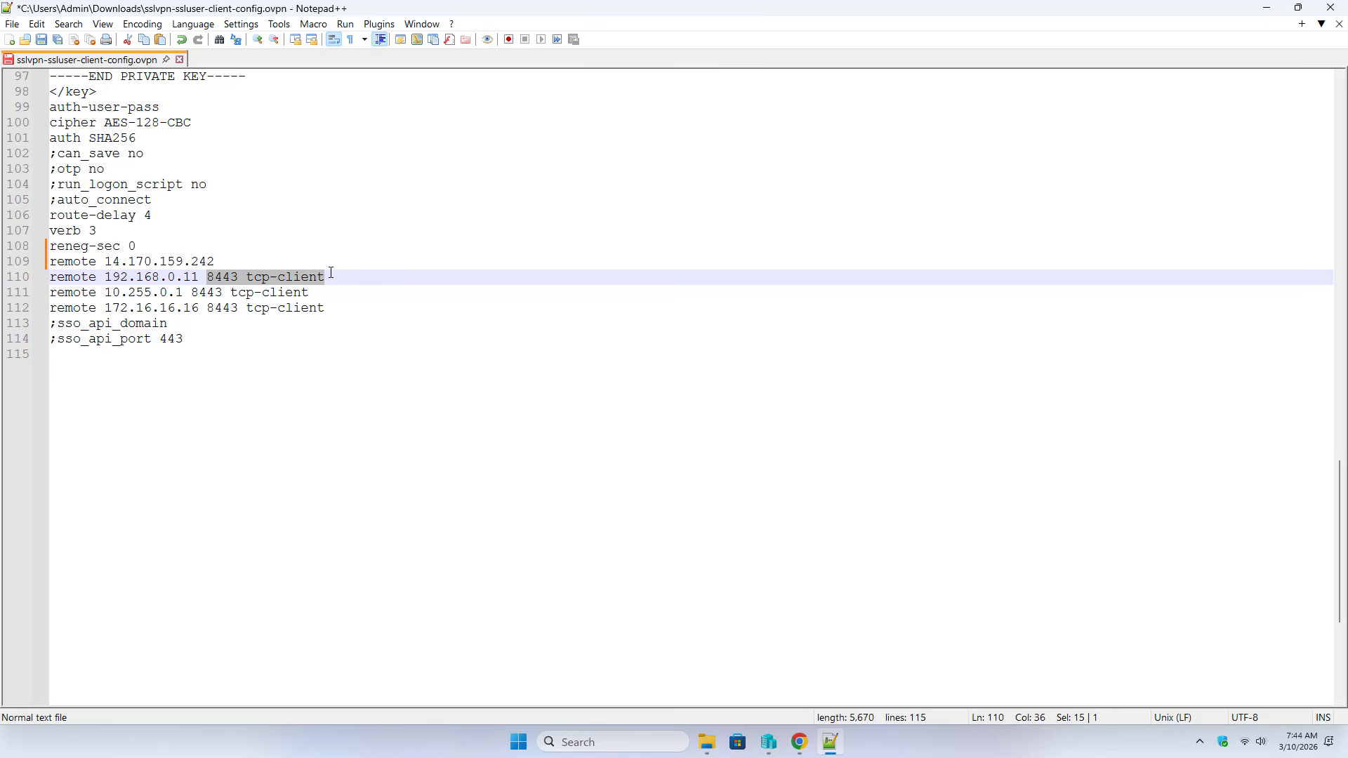
click(269, 262)
key(ctrl+v)
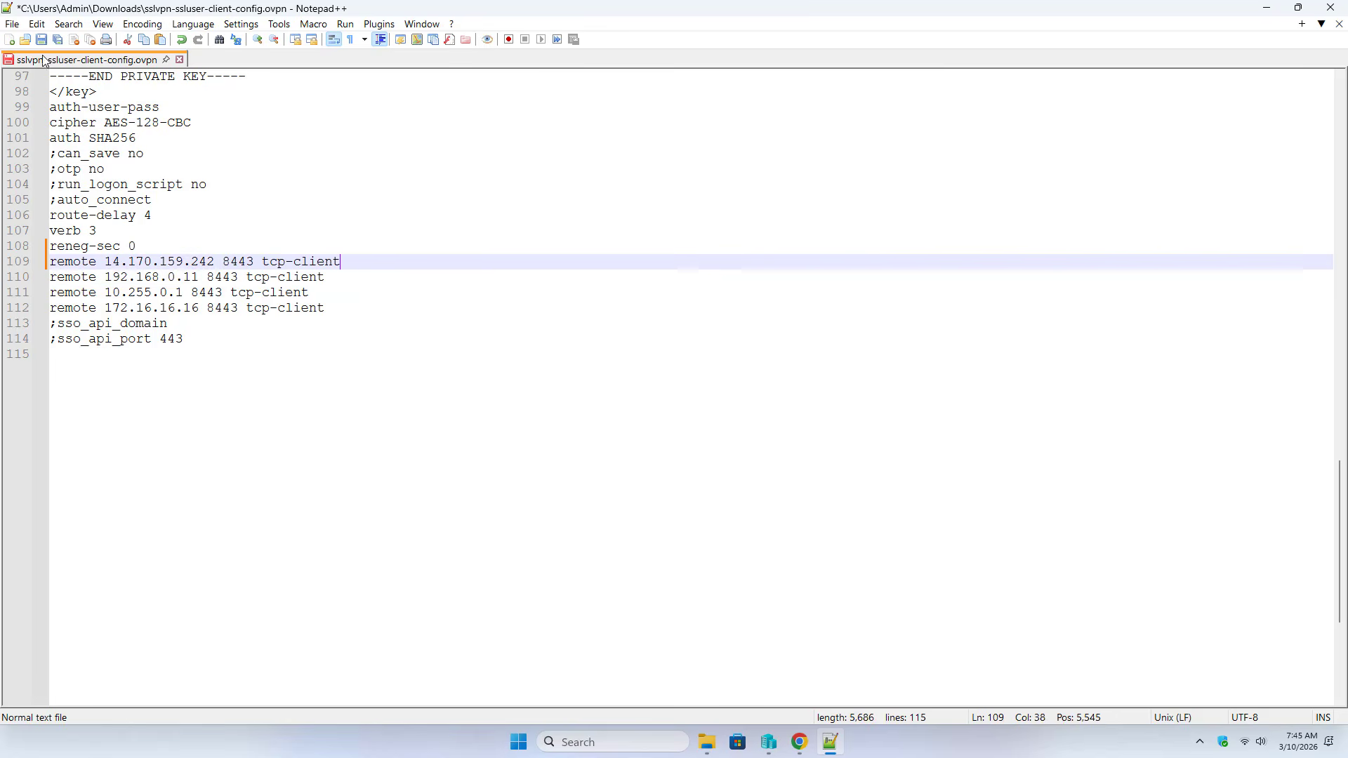
click(42, 40)
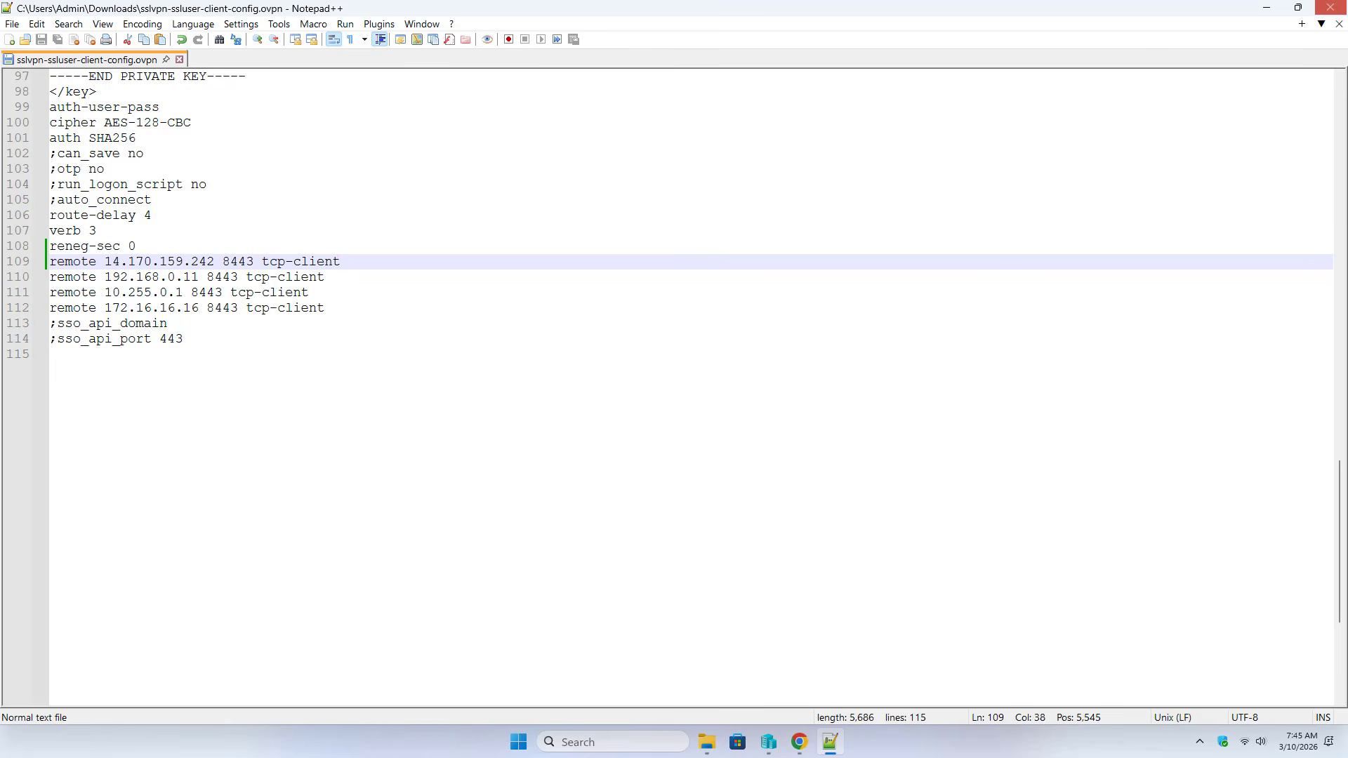
click(1331, 7)
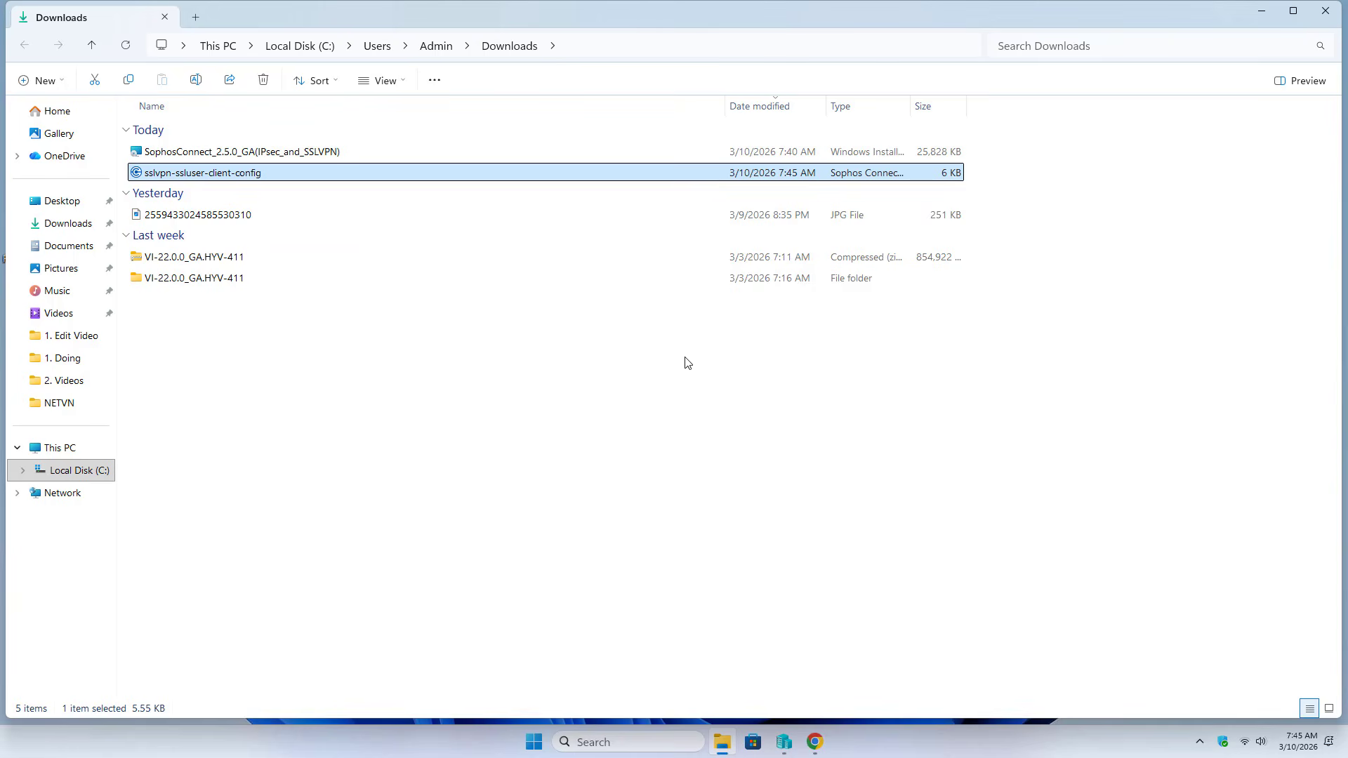
Close the Downloads window and delete the old 192.168.0.11 connection in Sophos Connect
click(1324, 13)
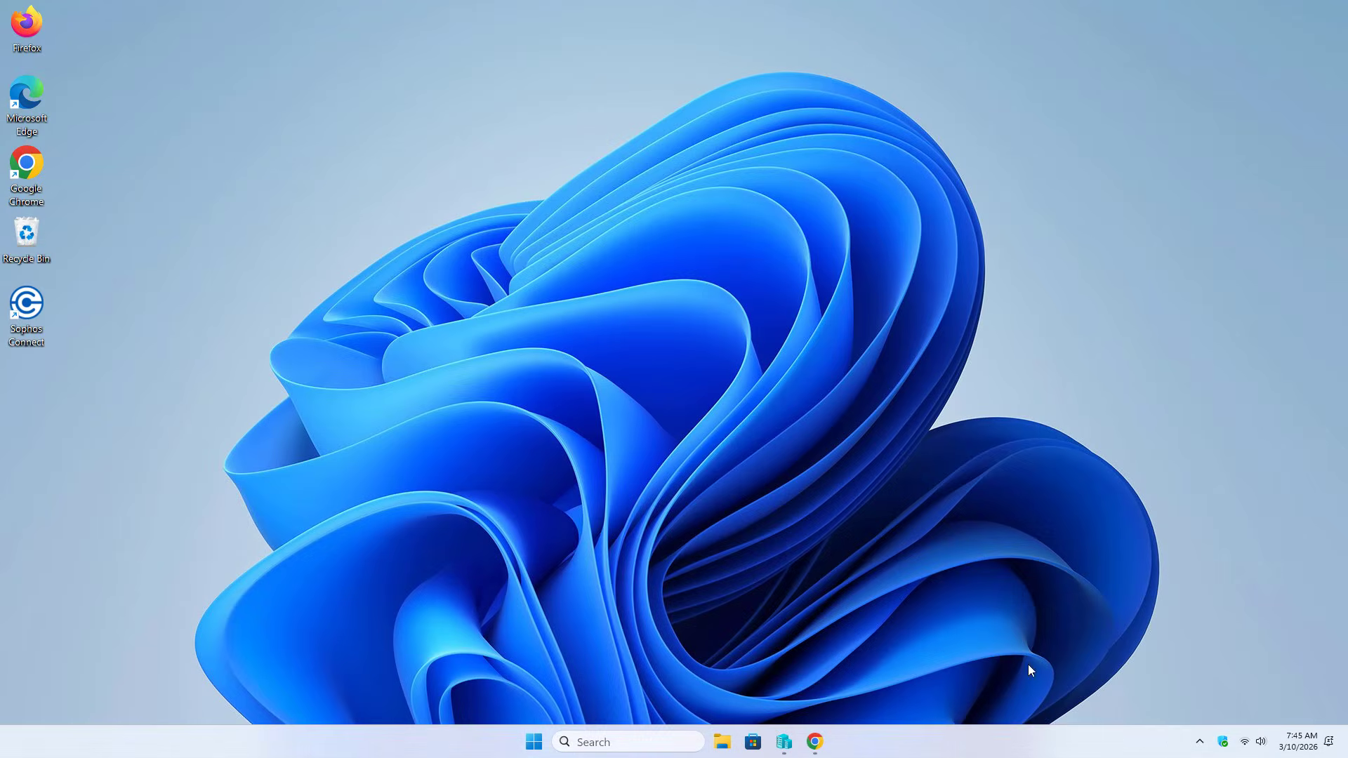
click(1200, 741)
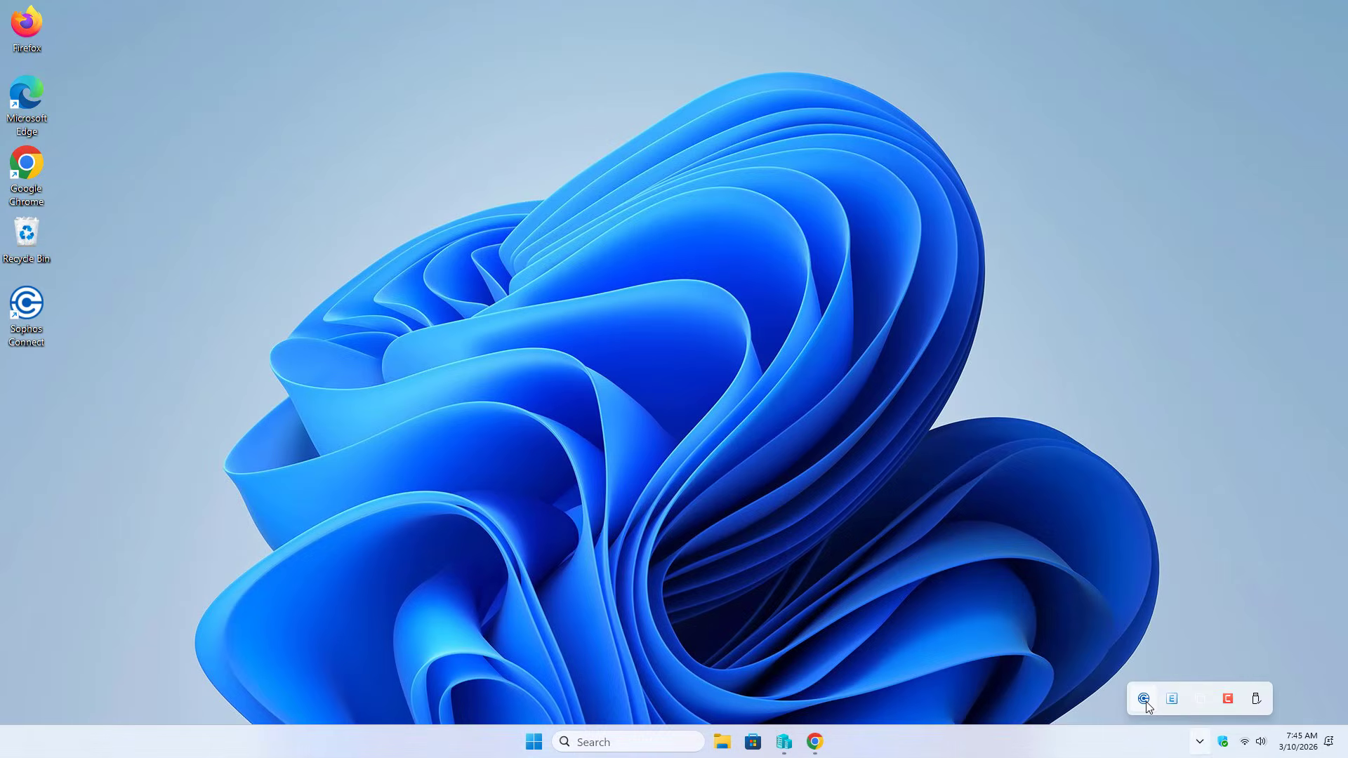
click(1144, 699)
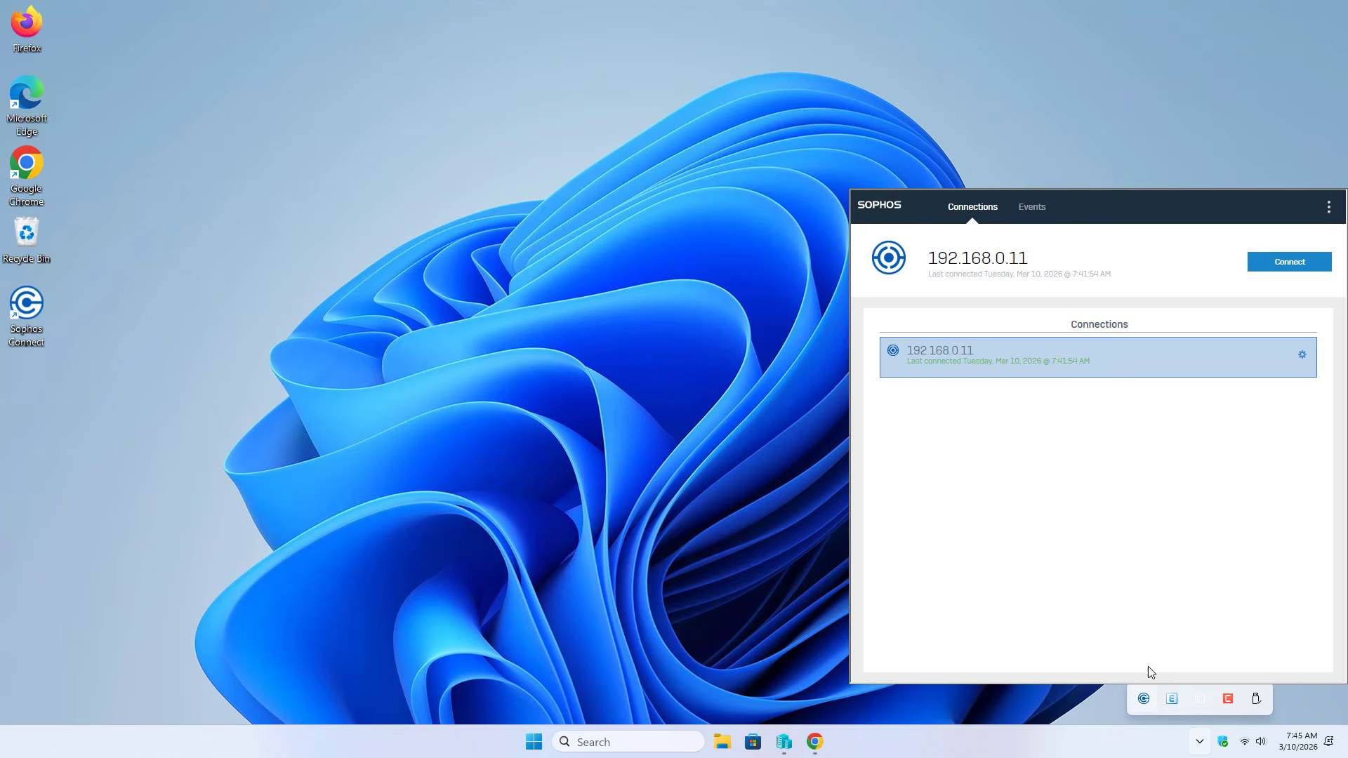
click(1302, 356)
click(1216, 365)
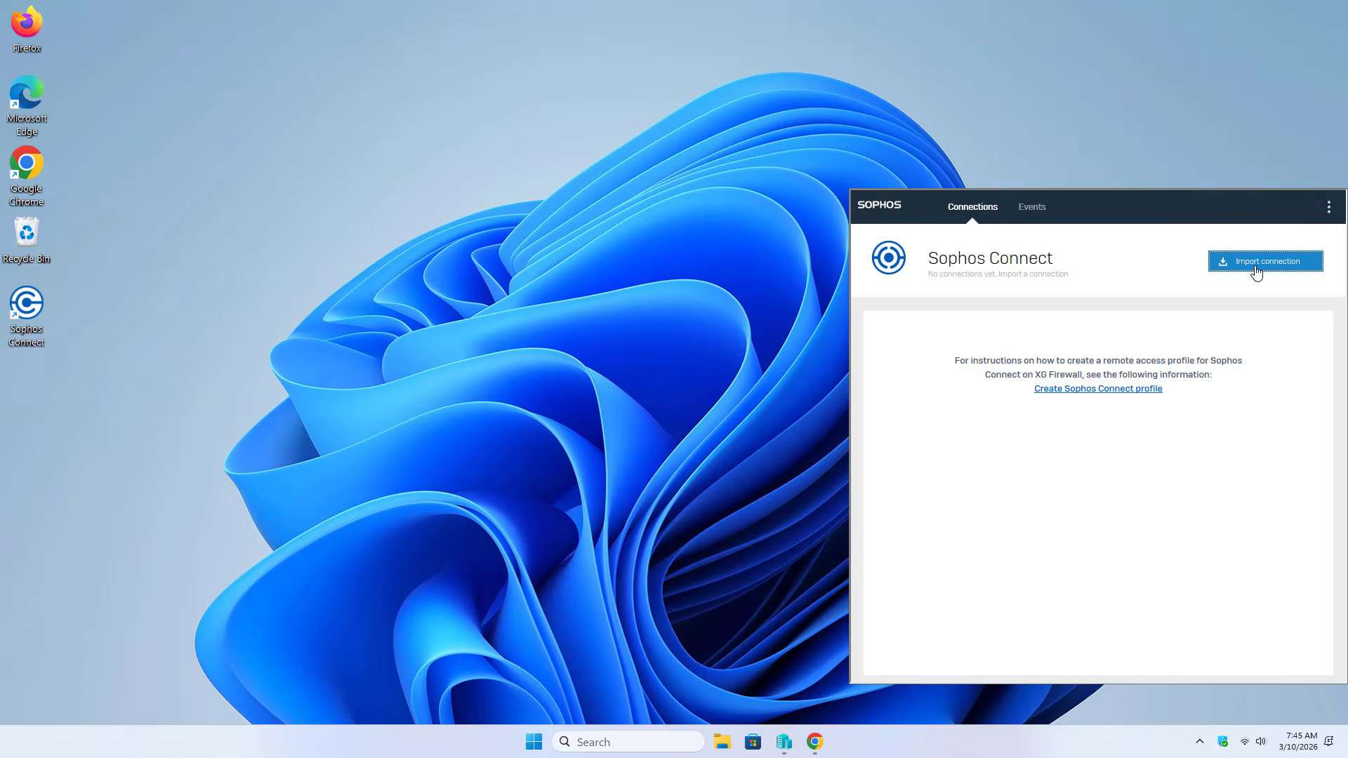
Import the edited sslvpn-ssluser-client-config profile as the new 14.170.159.242 connection
click(1257, 264)
click(878, 330)
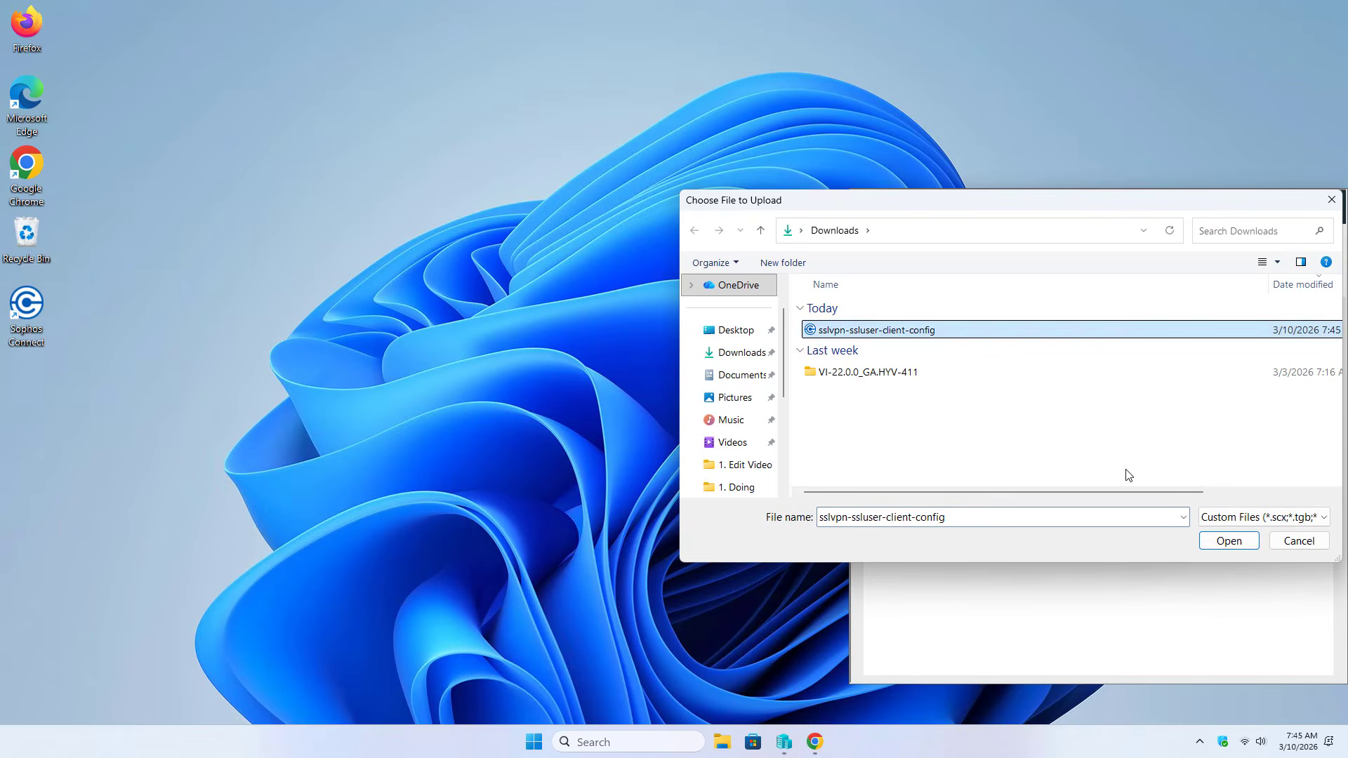
click(1242, 541)
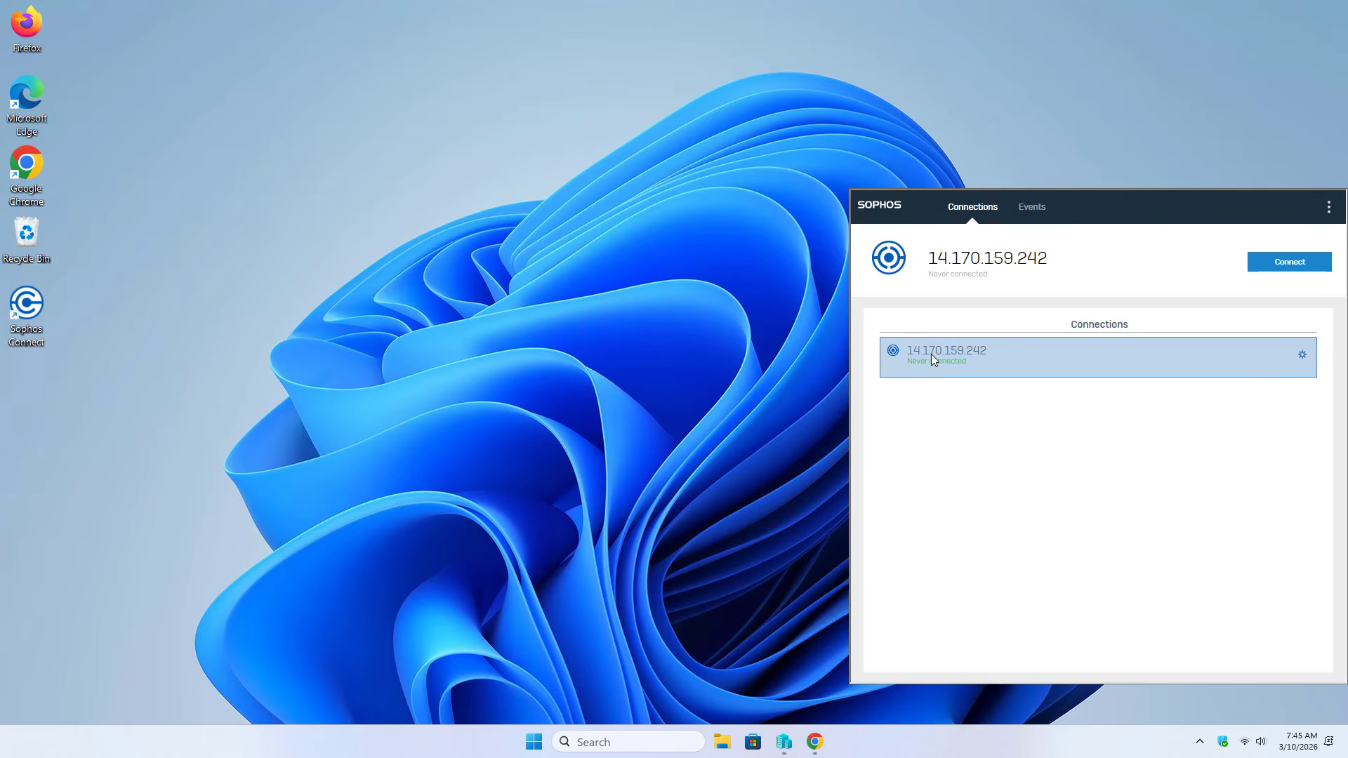
Connect to 14.170.159.242 with the VPN user name and password, remembering them, and view the summary
mouse_move(945, 358)
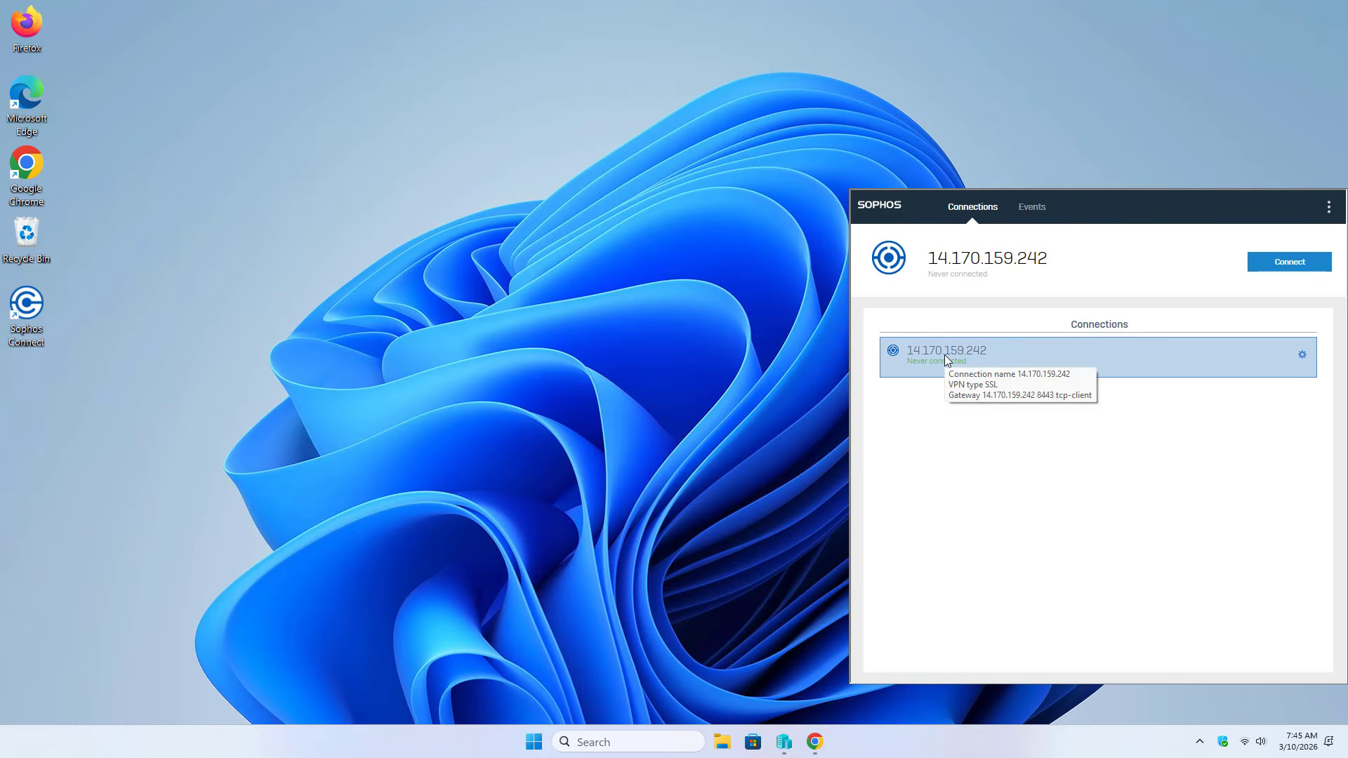
click(1285, 266)
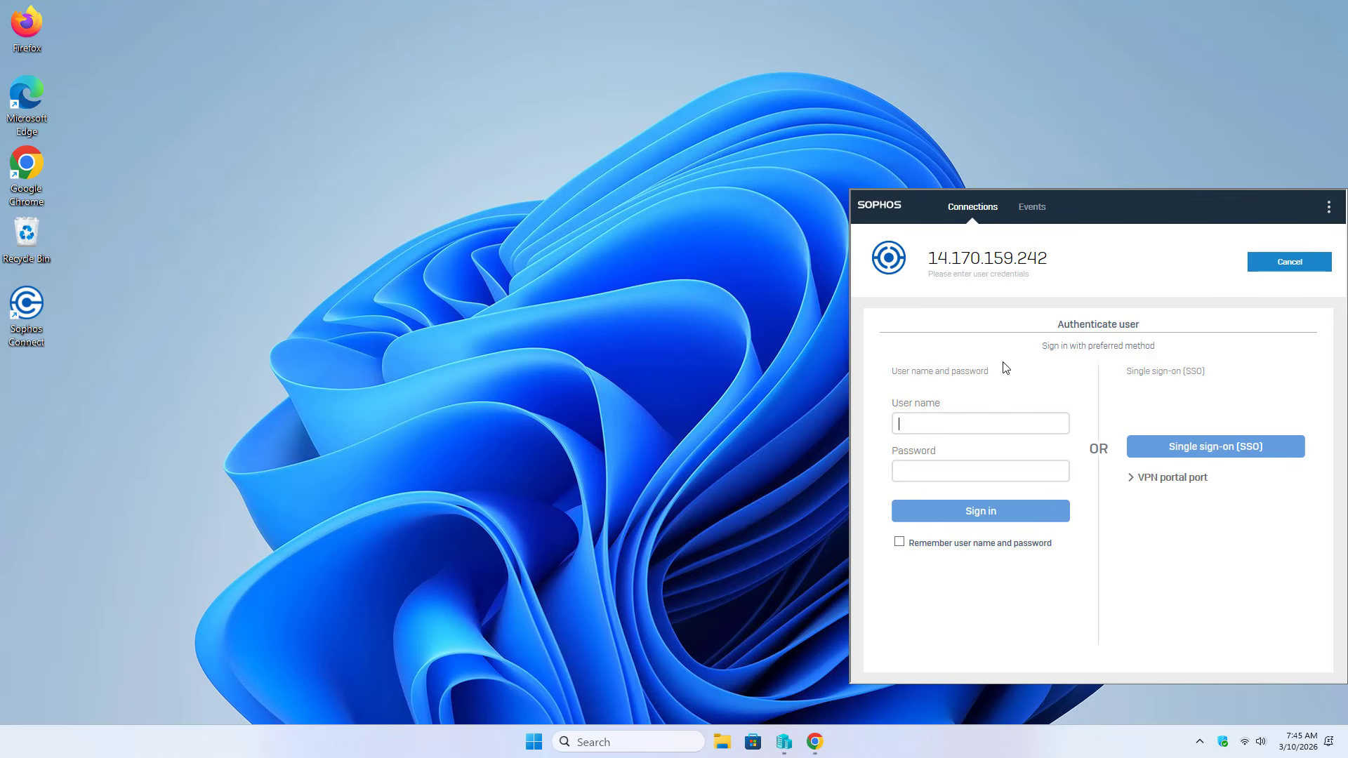
text(ssluser•••••••)
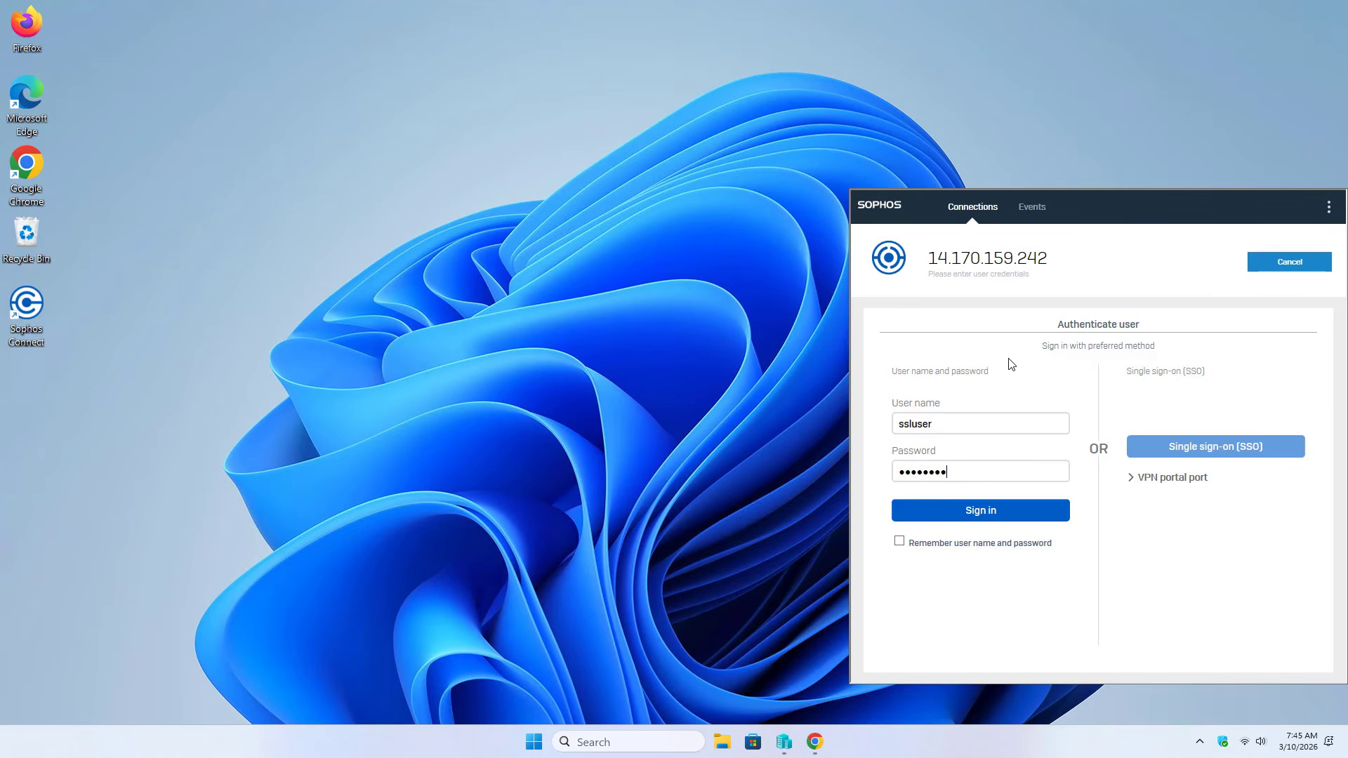
text(••)
click(930, 548)
click(978, 517)
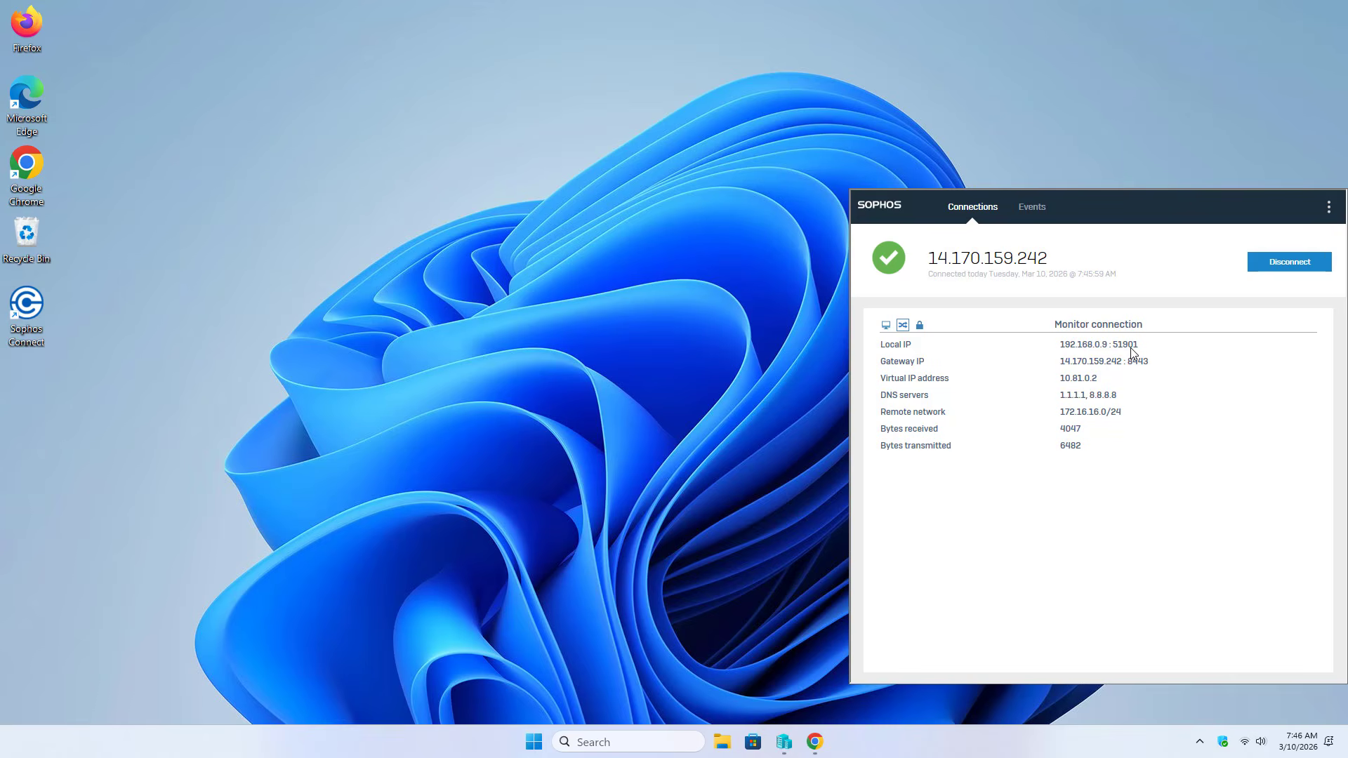
click(887, 325)
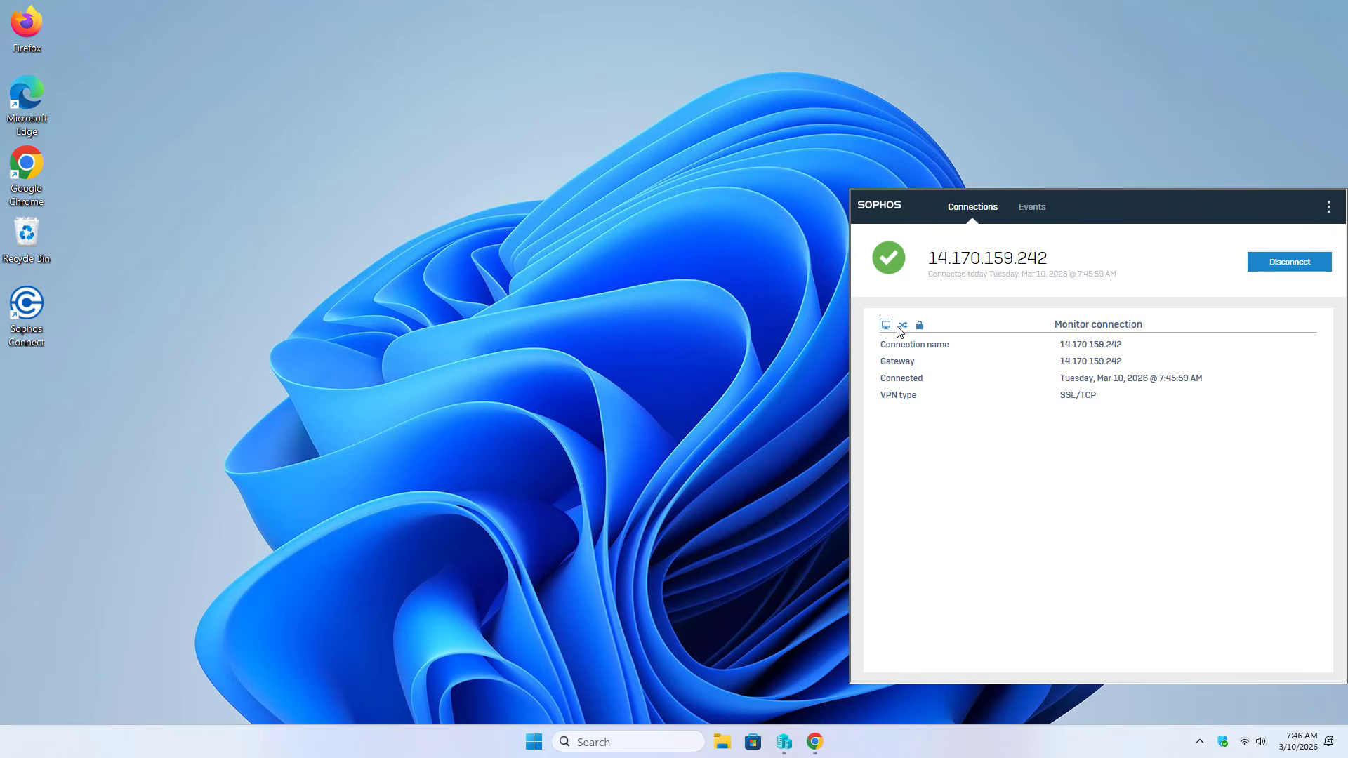